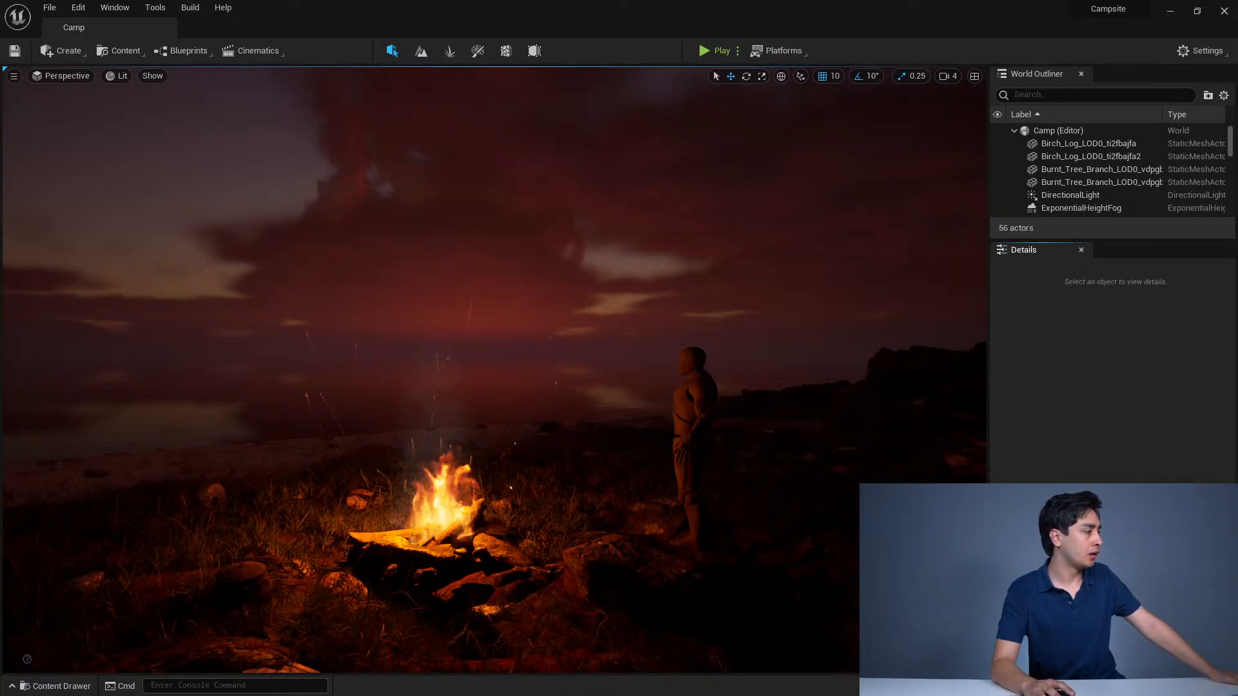
pyautogui.moveTo(0, 58); pyautogui.dragTo(327, 90)
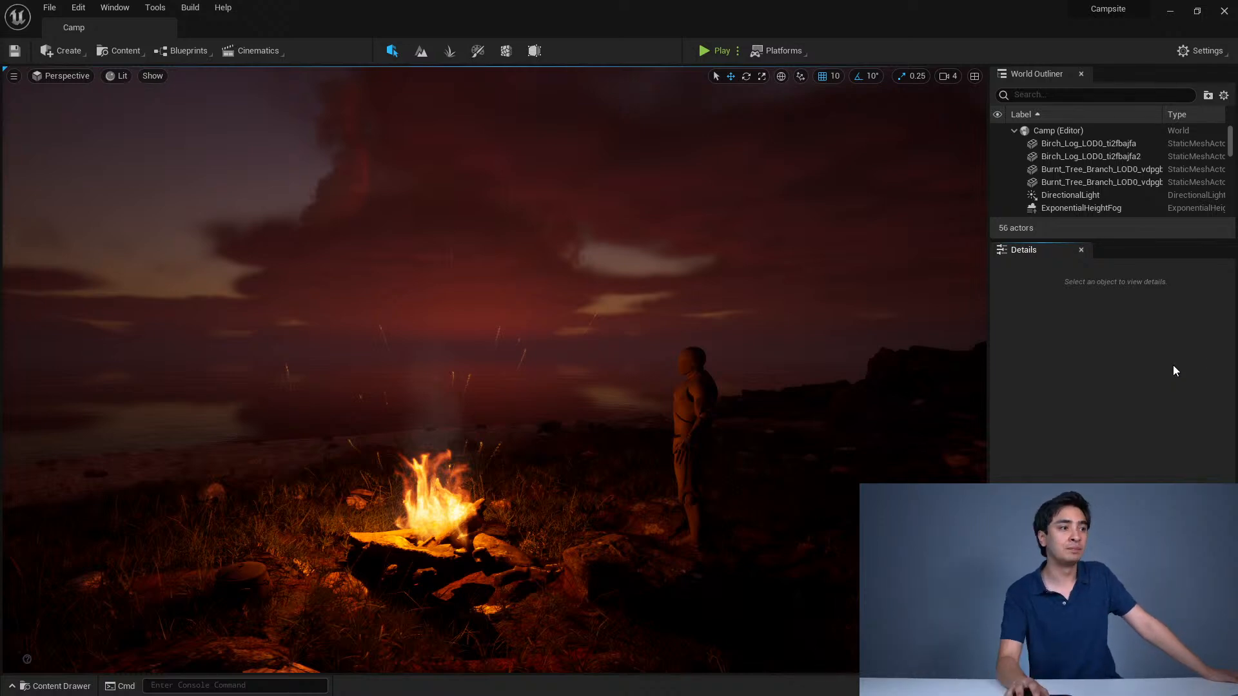
pyautogui.moveTo(667, 350); pyautogui.dragTo(647, 348, button='right')
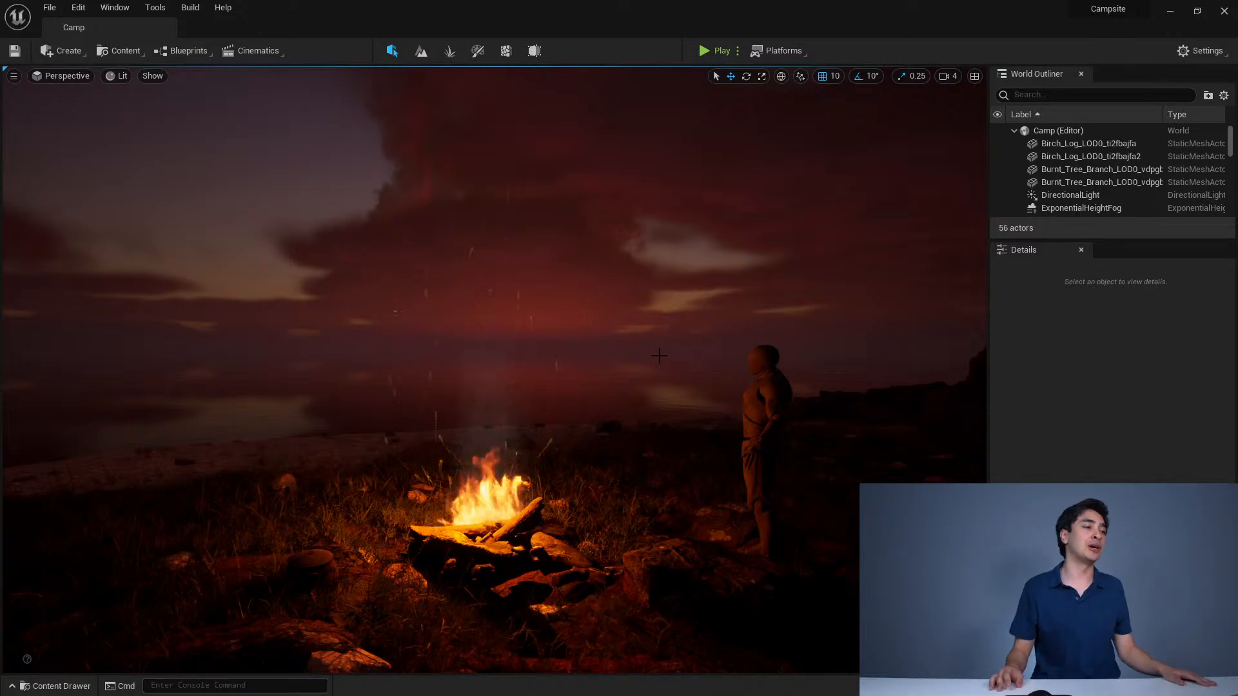
pyautogui.hotkey('ctrl', 'space')
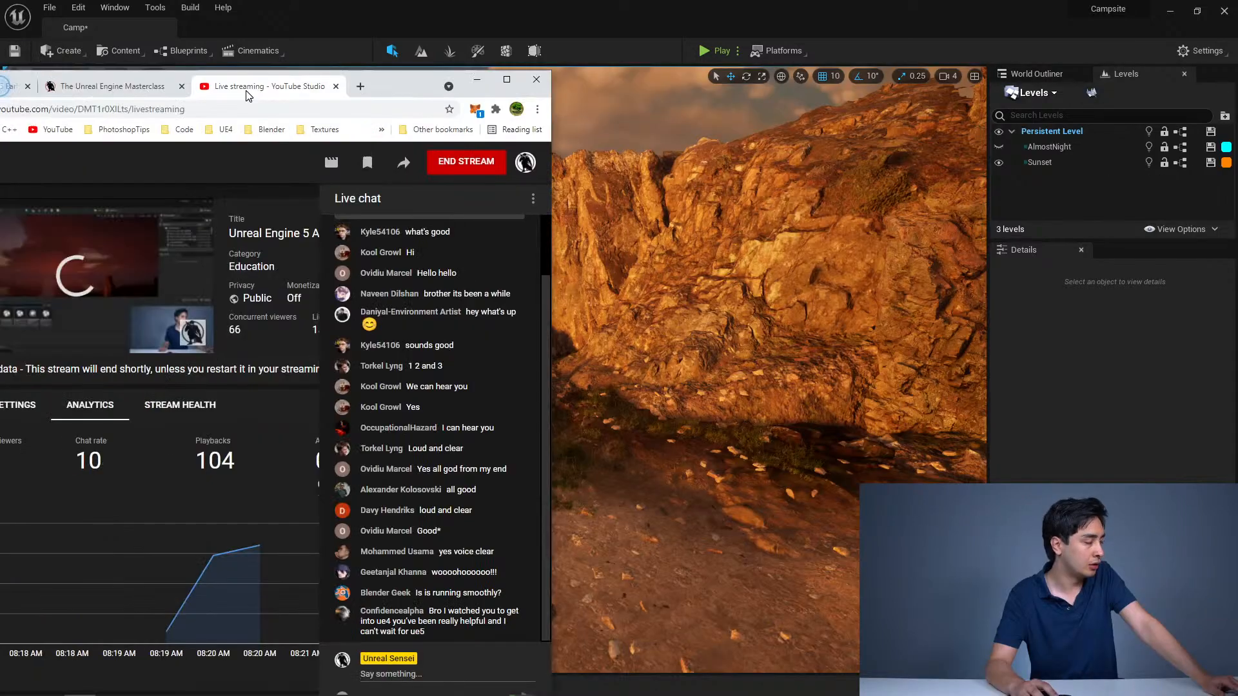
pyautogui.moveTo(247, 95); pyautogui.dragTo(288, 56)
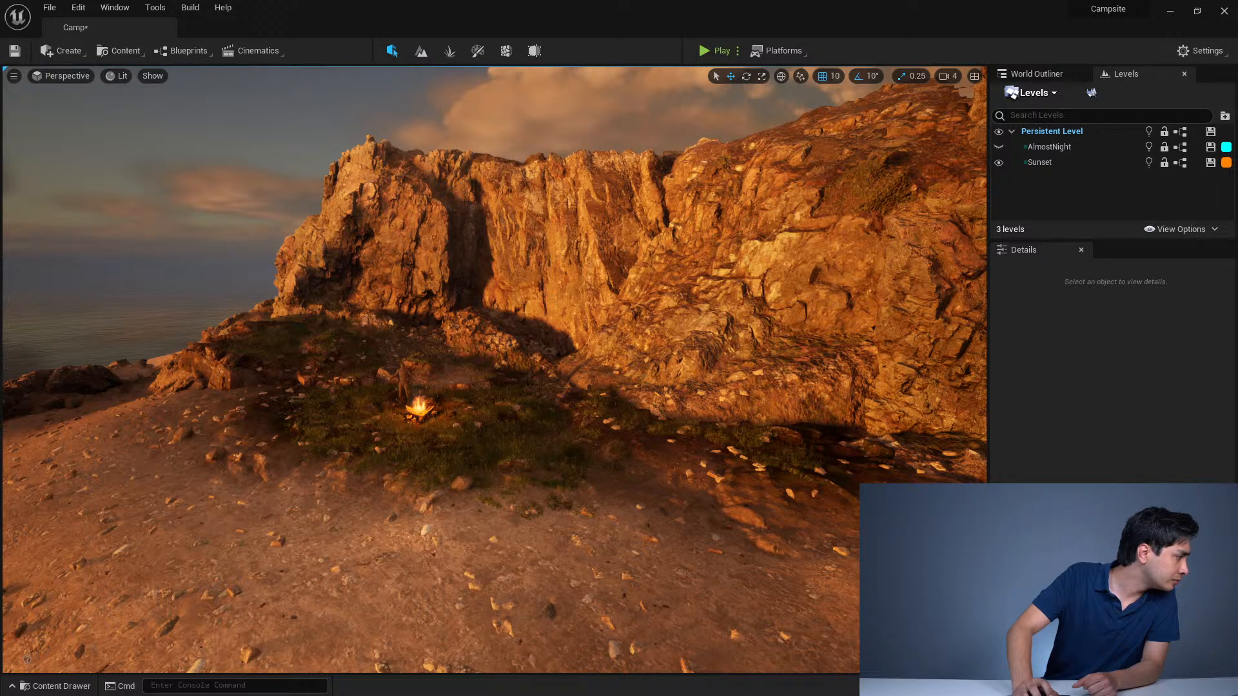
# Step: Switch to the Epic Games Launcher, pause the Valley of the Ancient installation, and return to the Unreal editor
pyautogui.hotkey('alt', 'Tab')
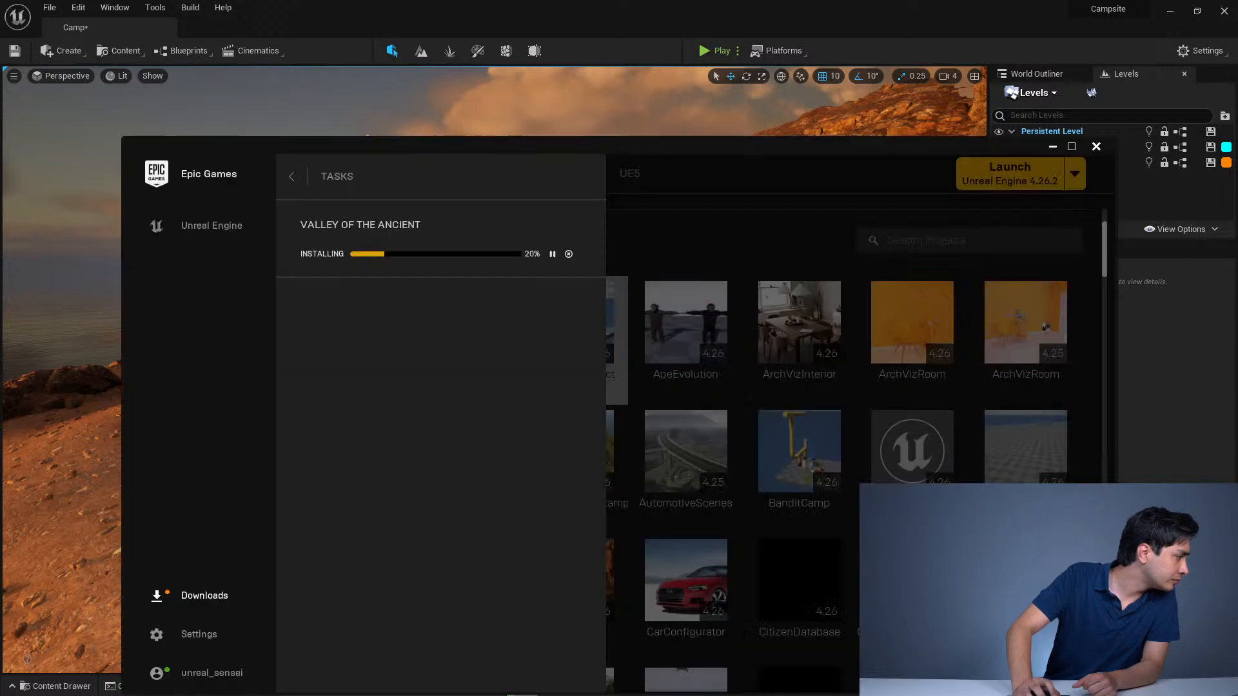
pyautogui.click(551, 253)
pyautogui.hotkey('alt', 'Tab')
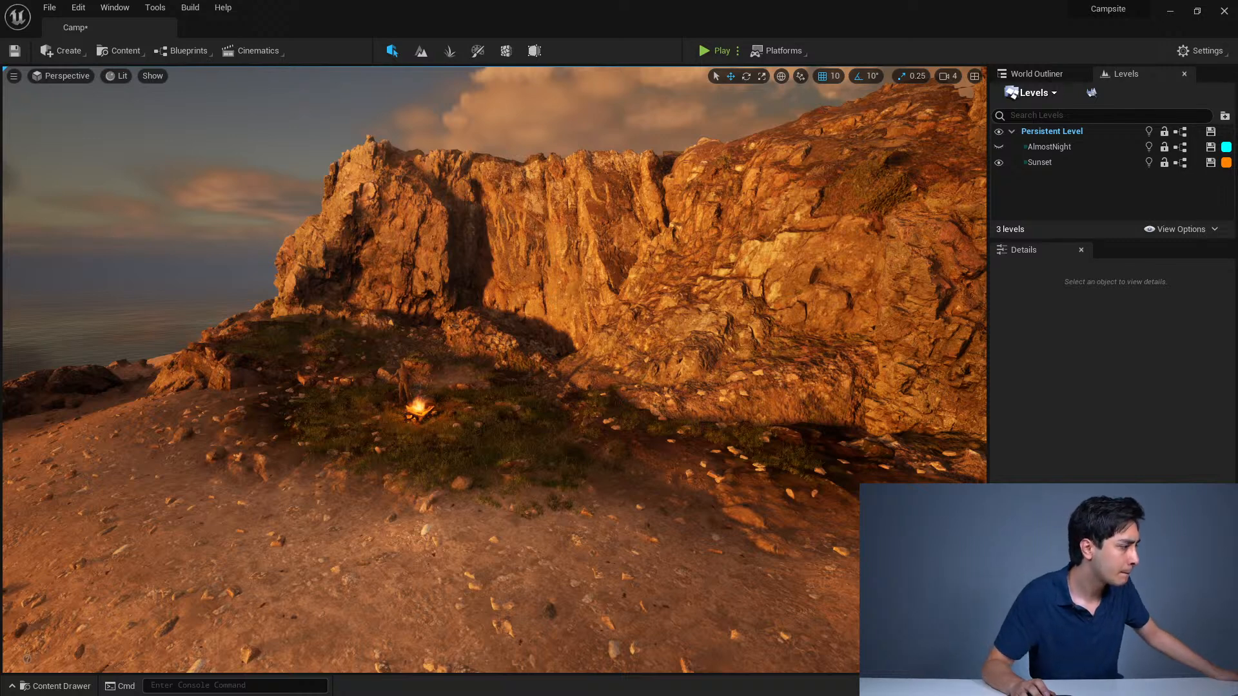
# Step: Switch to YouTube Studio, unmute the live preview, check the stream's playback and live chat, and return to the Unreal editor
pyautogui.hotkey('alt', 'Tab')
pyautogui.click(212, 330)
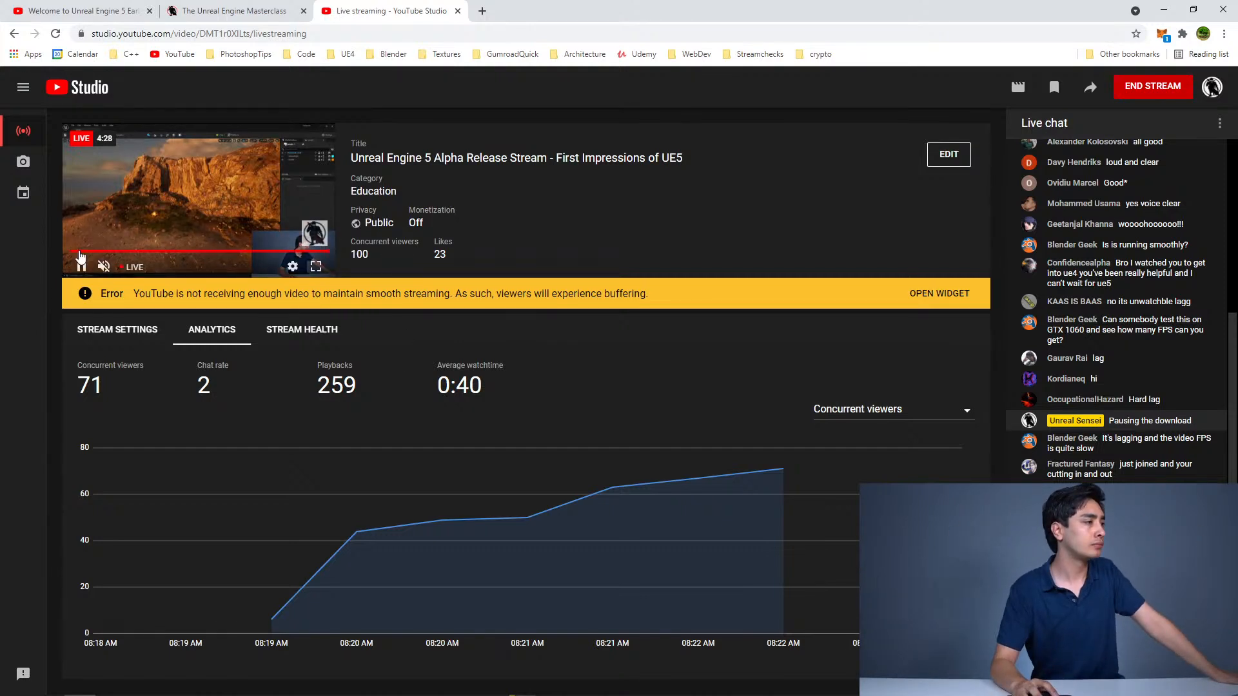
pyautogui.click(103, 266)
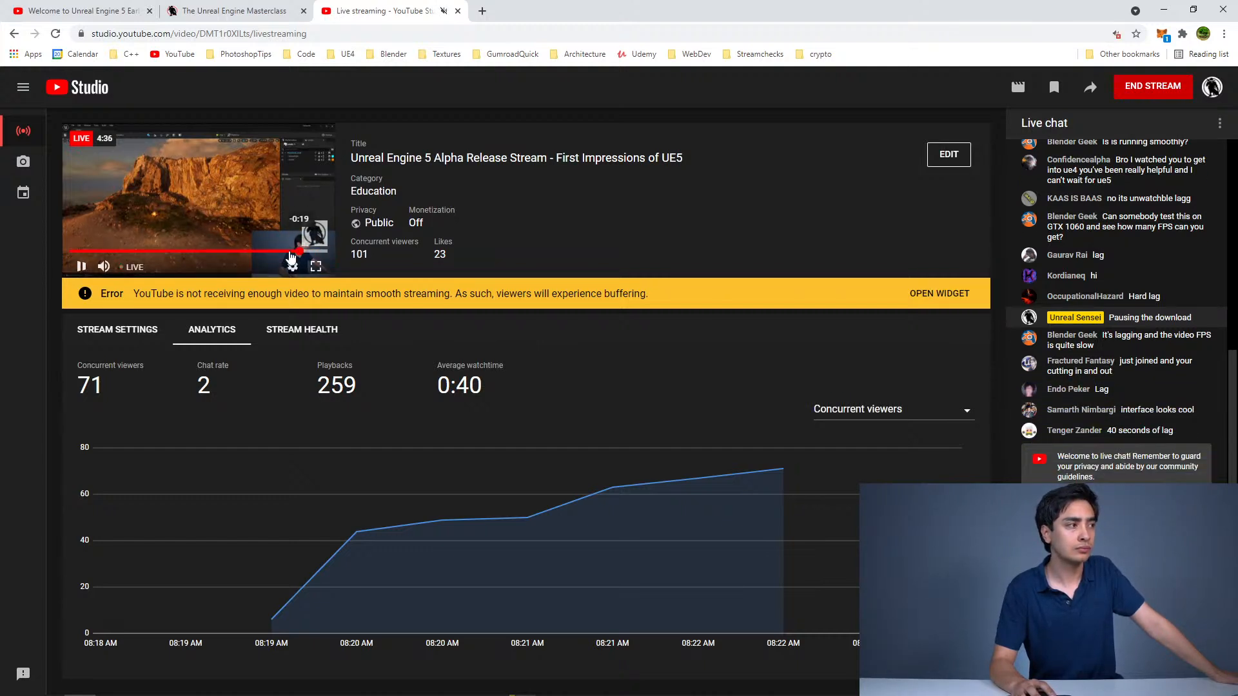
pyautogui.click(187, 251)
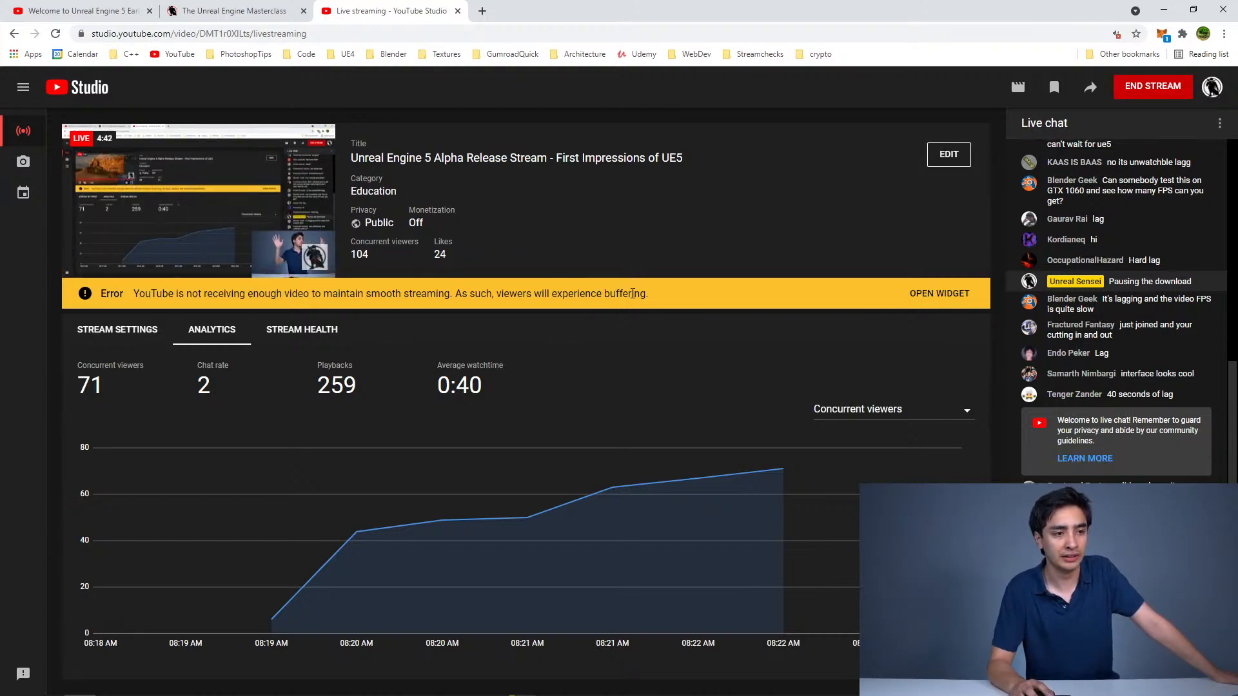
pyautogui.hotkey('alt', 'Tab')
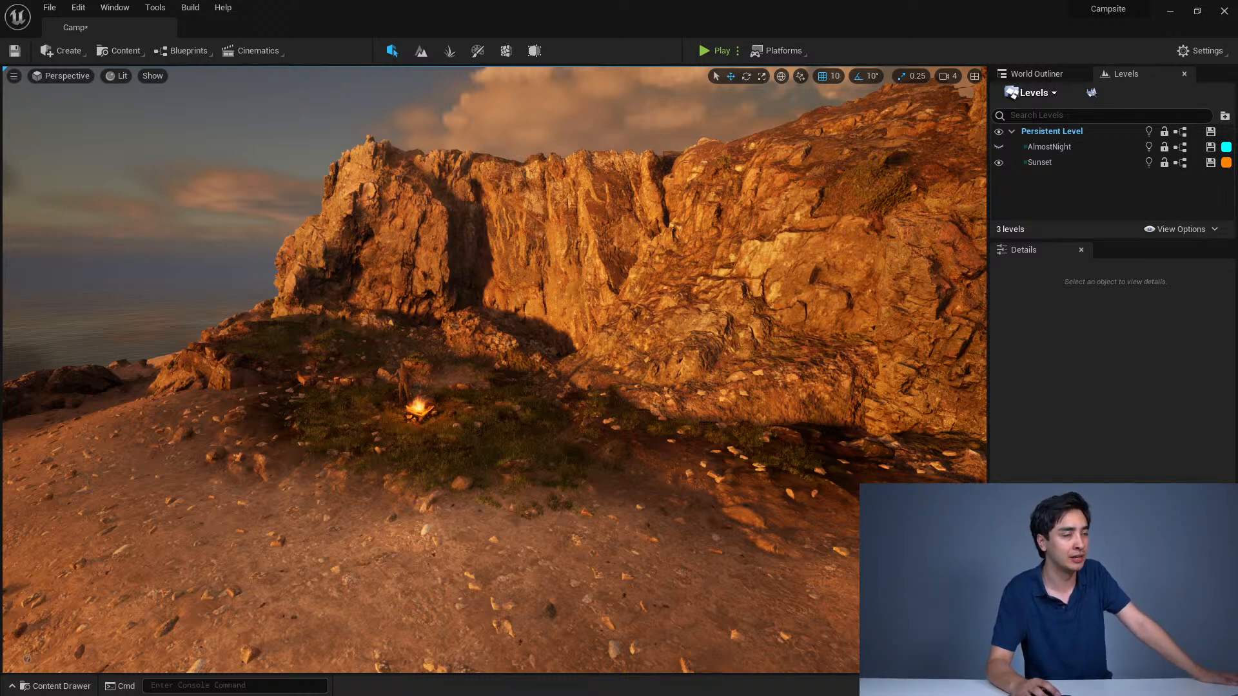
pyautogui.moveTo(0, 368); pyautogui.dragTo(419, 0)
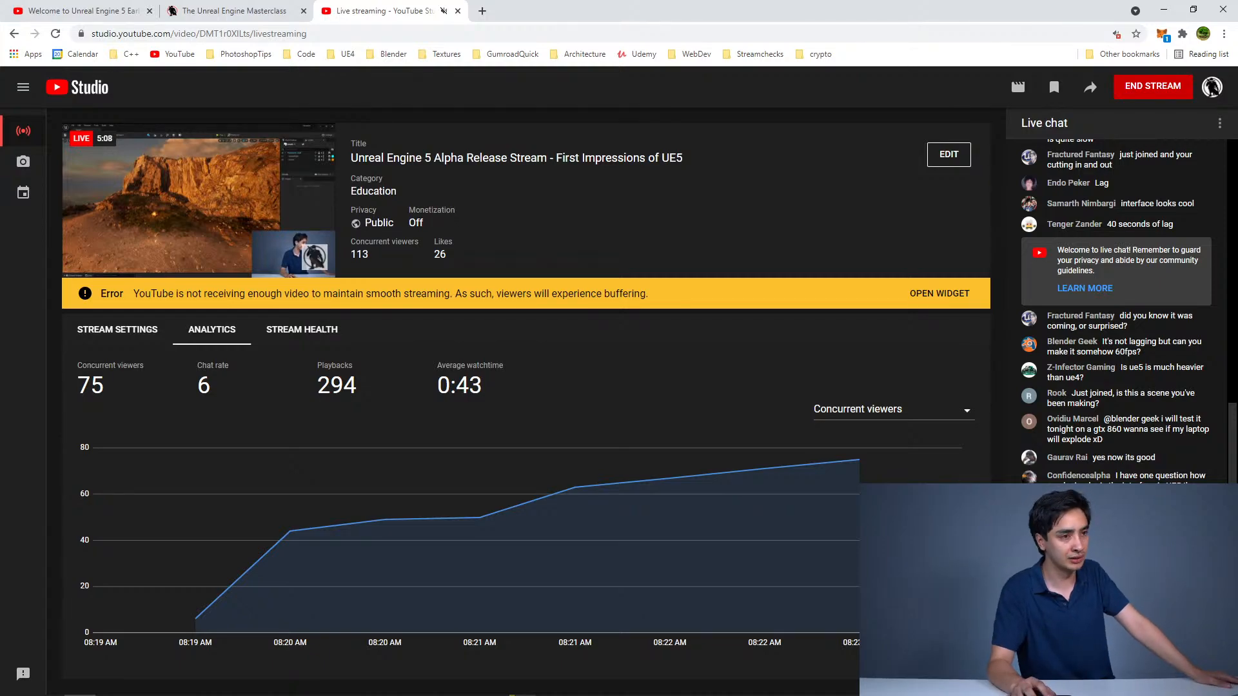
pyautogui.hotkey('alt', 'Tab')
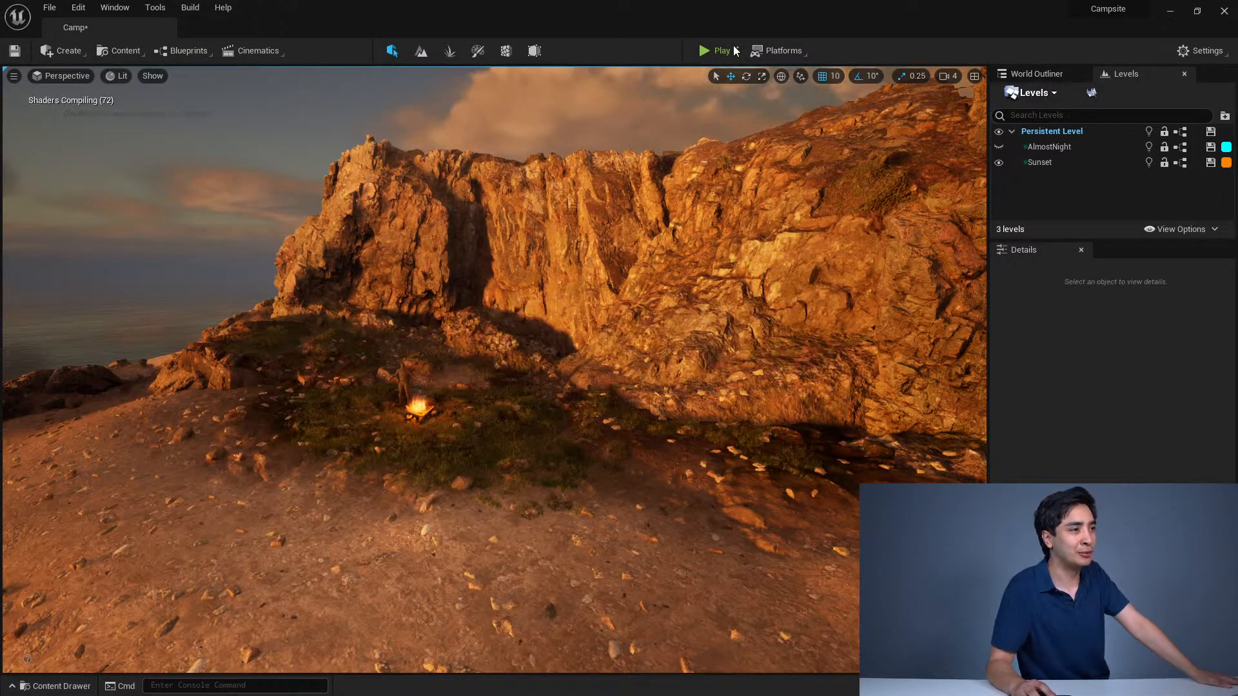
pyautogui.hotkey('alt', 'Tab')
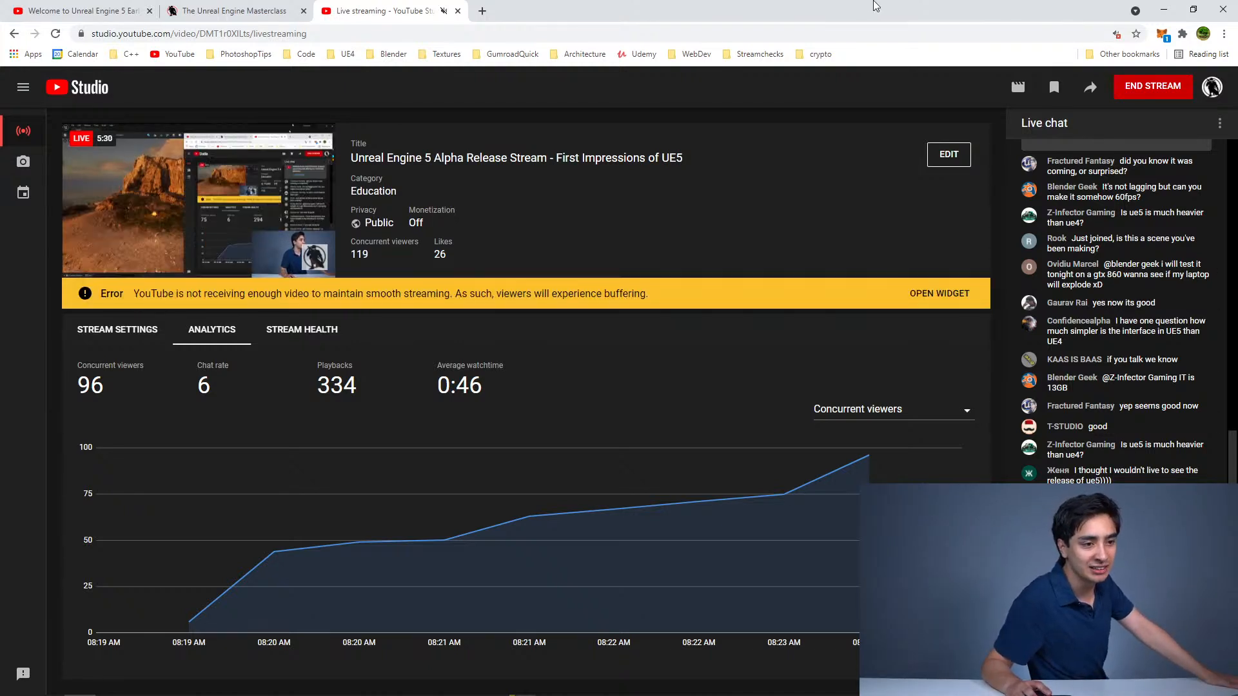
pyautogui.hotkey('alt', 'Tab')
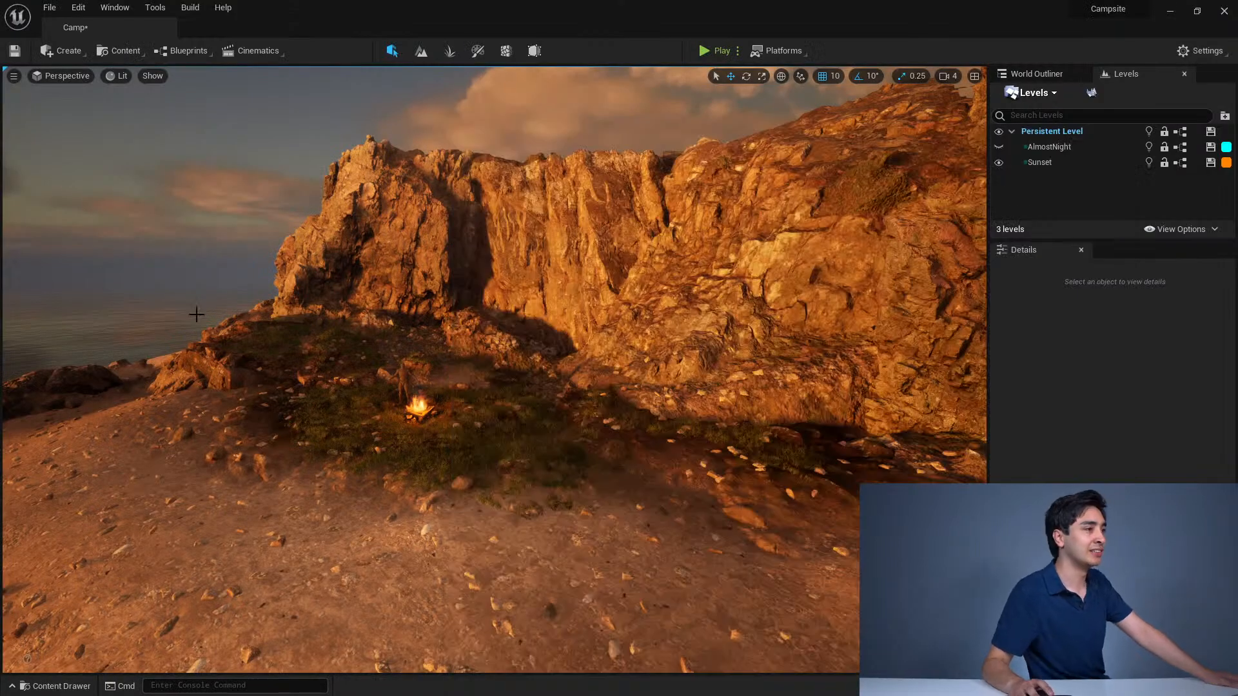
# Step: Demonstrate showing and hiding the Content Drawer over the campsite scene
pyautogui.scroll(-5, 196, 314)
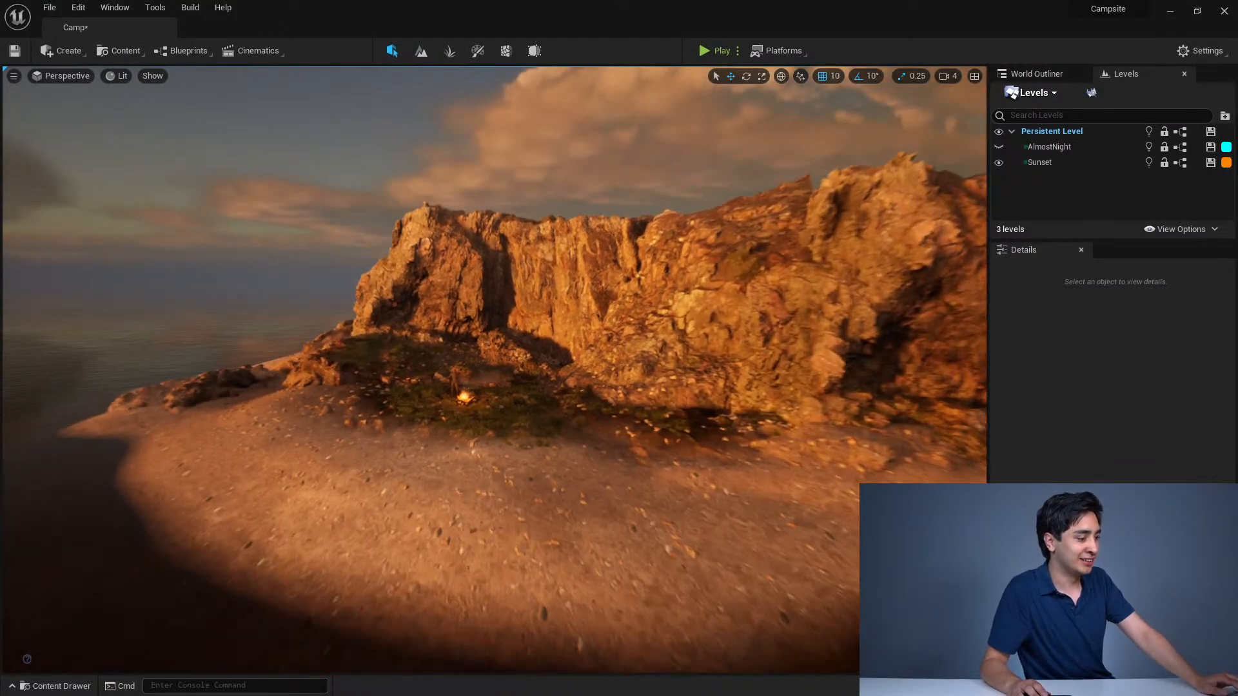
pyautogui.scroll(6, 582, 279)
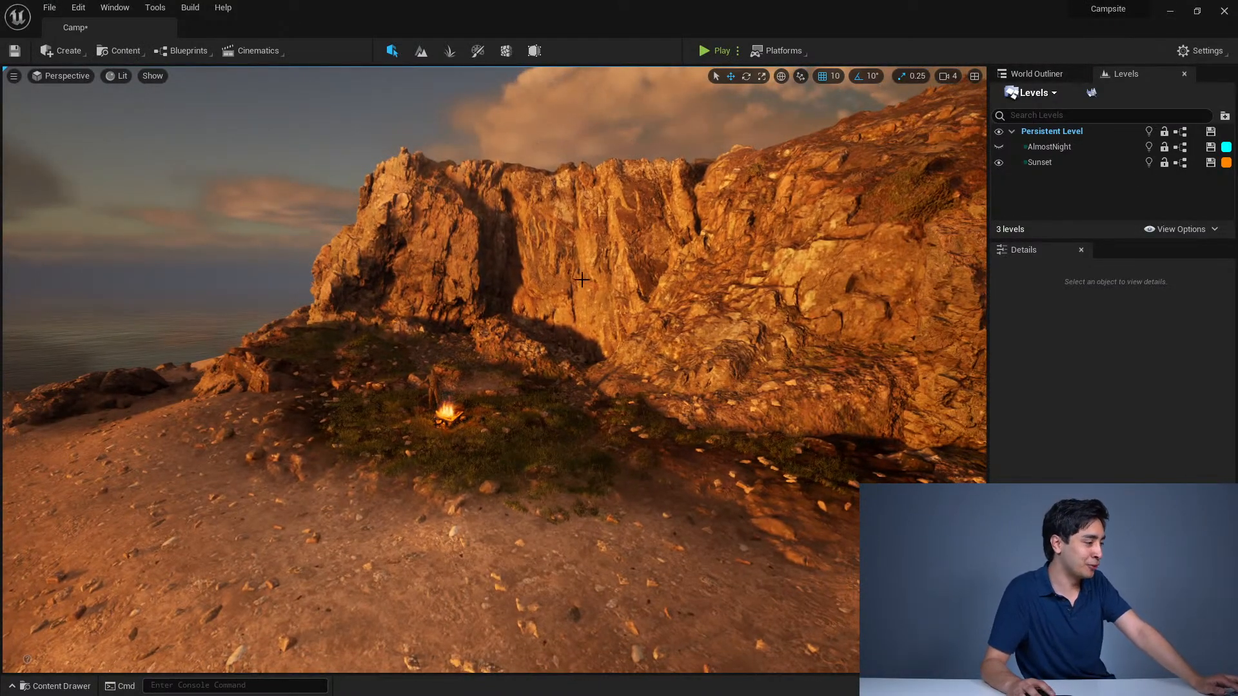
pyautogui.click(15, 689)
pyautogui.click(15, 690)
pyautogui.moveTo(445, 410); pyautogui.dragTo(479, 387, button='right')
pyautogui.press('w')
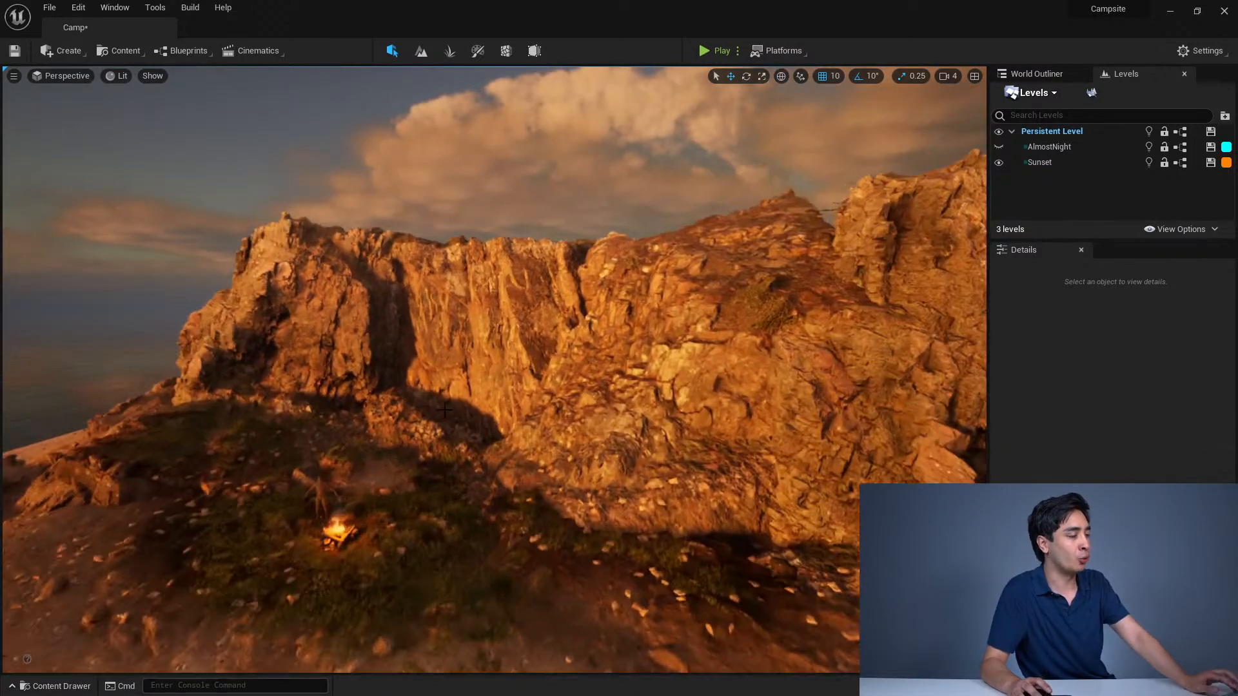
pyautogui.hotkey('ctrl', 'space')
pyautogui.hotkey('ctrl', 'space')
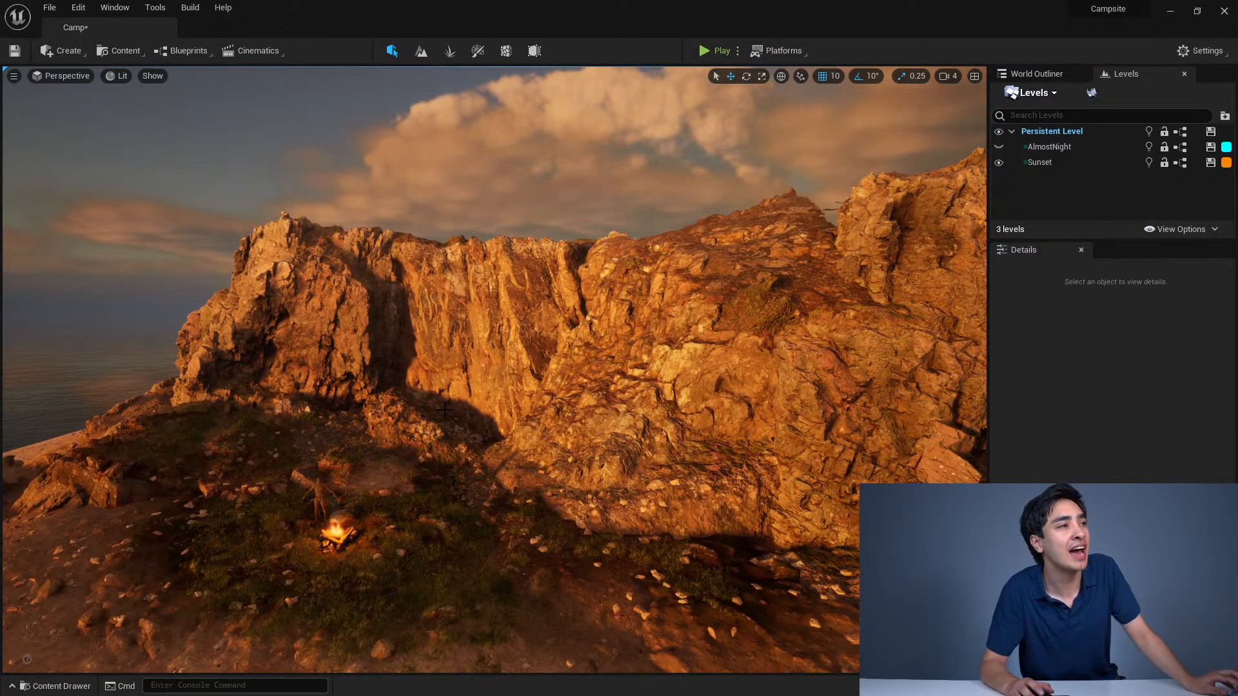
pyautogui.hotkey('ctrl', 'space')
pyautogui.hotkey('ctrl', 'space')
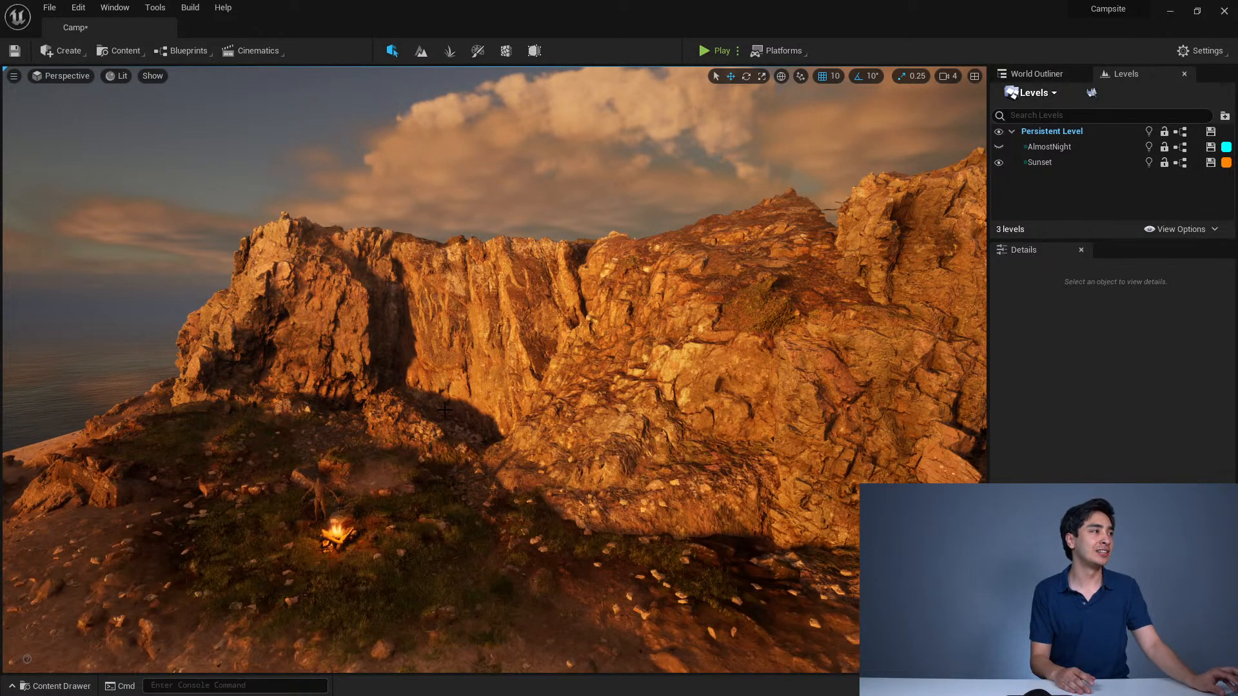
pyautogui.hotkey('ctrl', 'space')
pyautogui.hotkey('ctrl', 'space')
pyautogui.hotkey('ctrl', 'space')
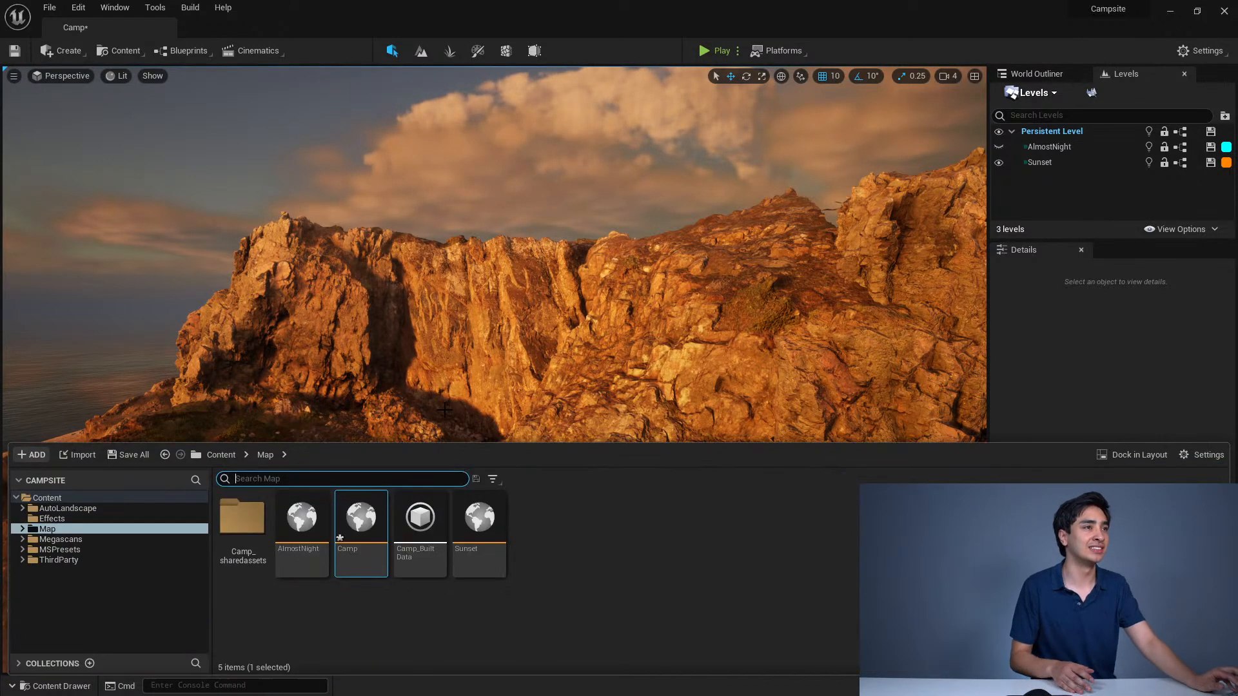
pyautogui.hotkey('ctrl', 'space')
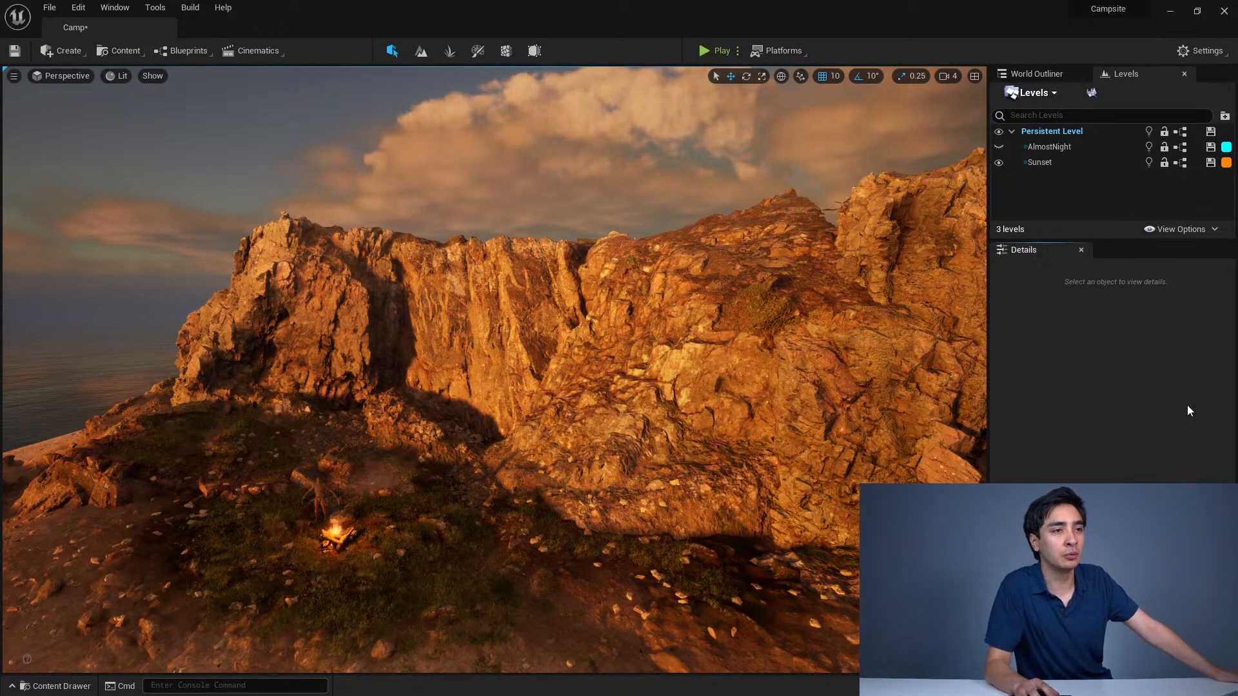
# Step: Show the Place Actors palette and dock it beside Details
pyautogui.click(115, 7)
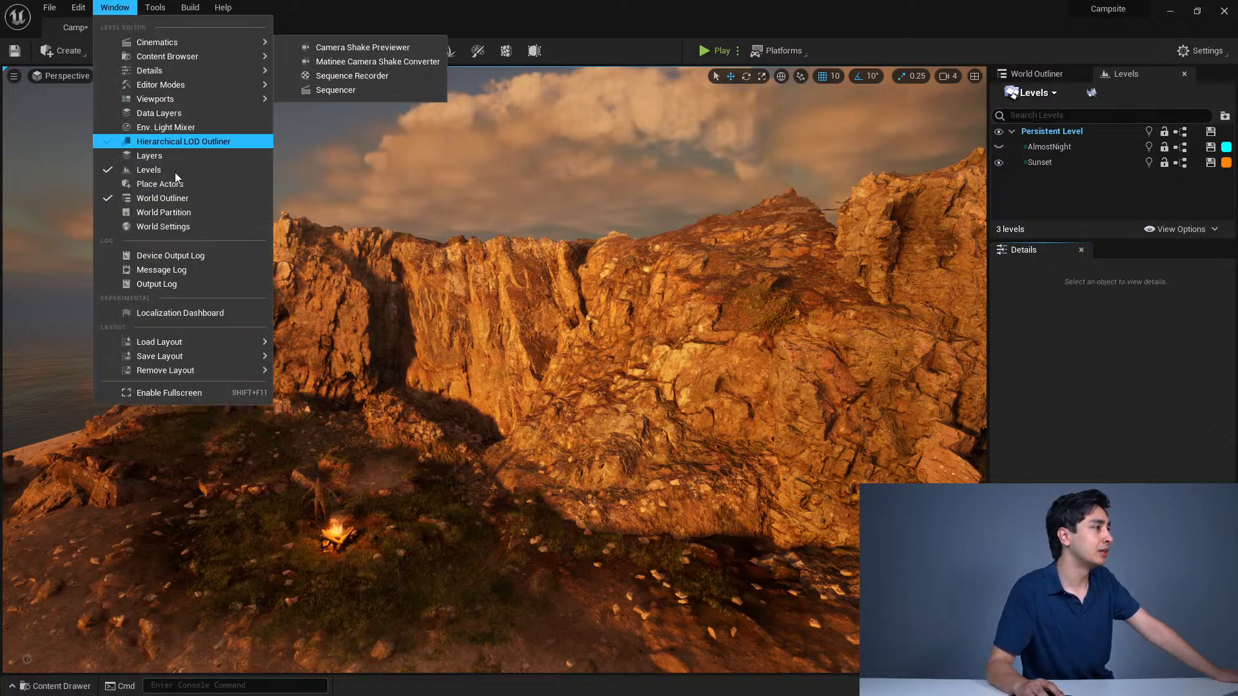
pyautogui.click(189, 186)
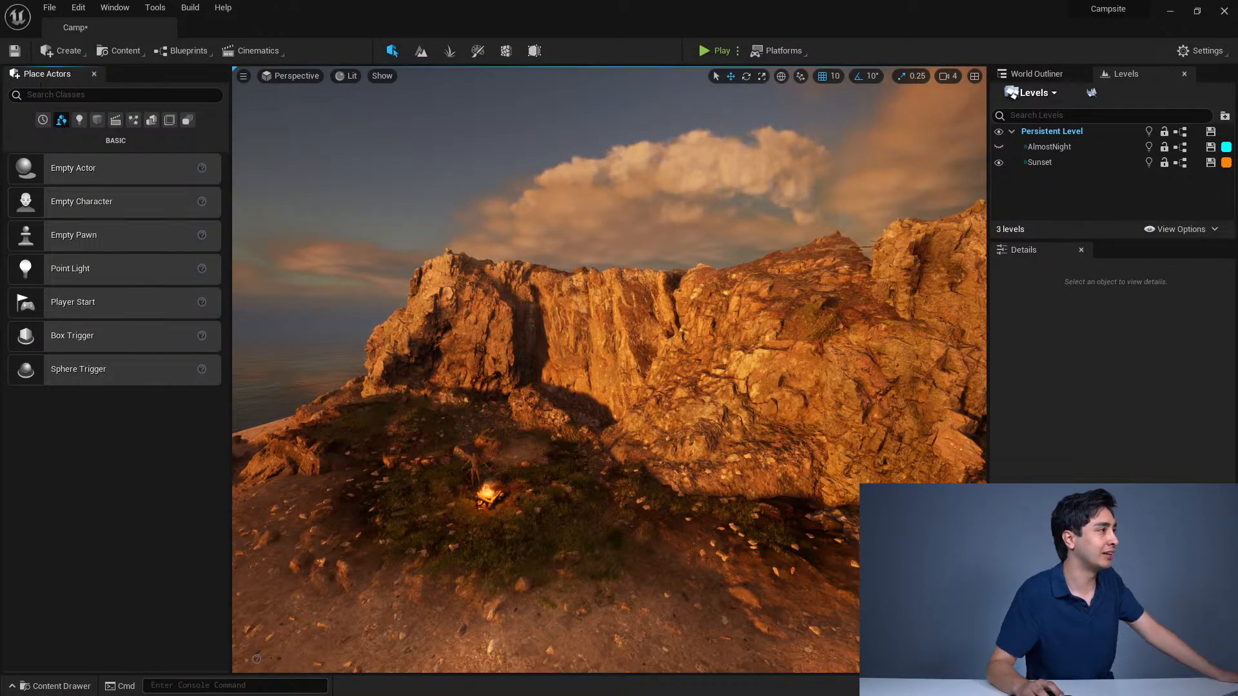
pyautogui.moveTo(33, 71); pyautogui.dragTo(88, 211)
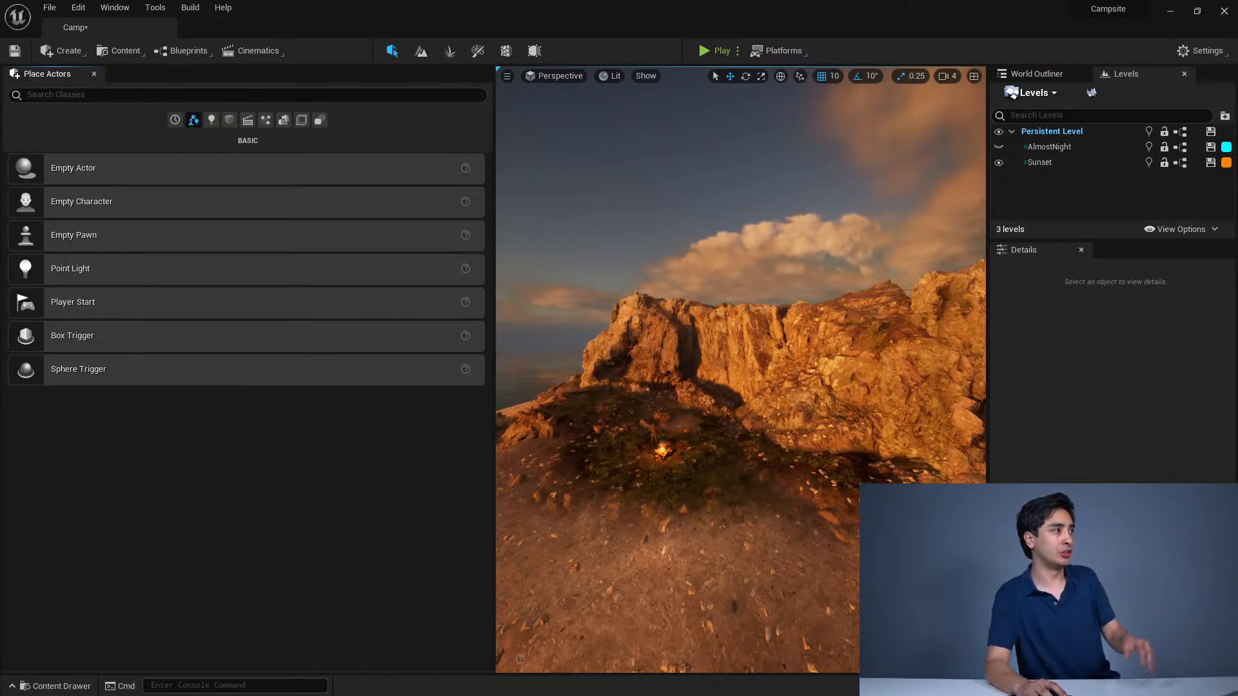
pyautogui.moveTo(57, 75); pyautogui.dragTo(1123, 250)
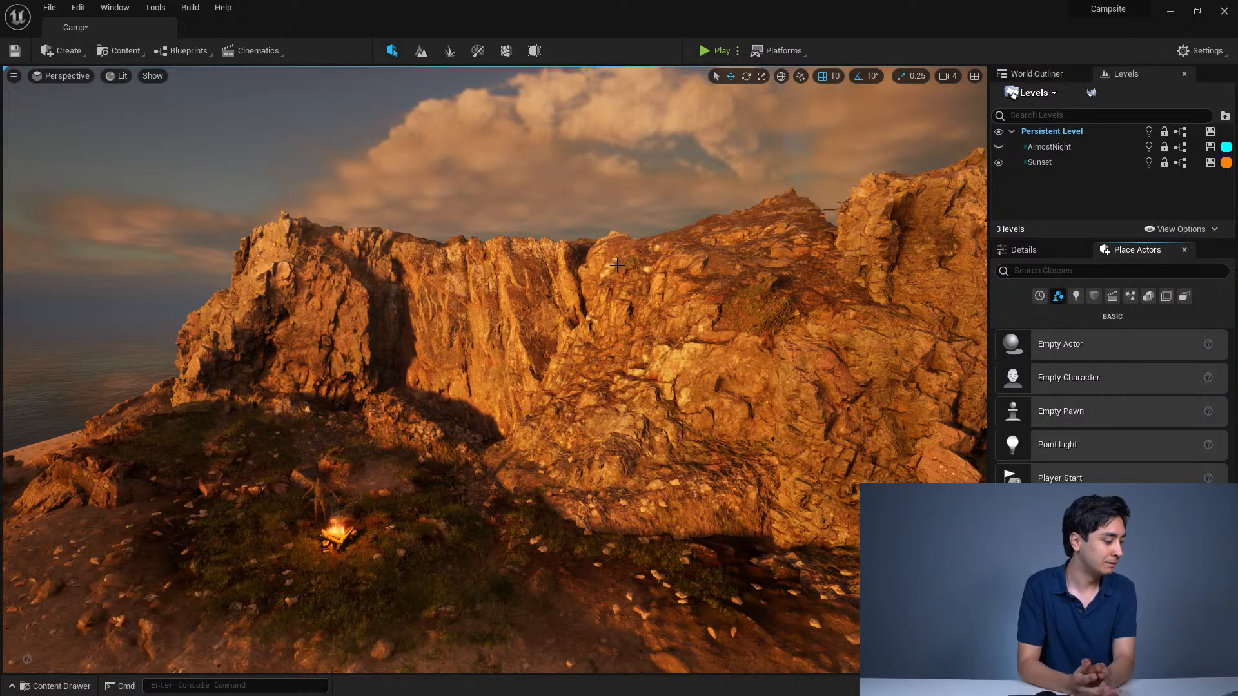
pyautogui.hotkey('ctrl', 'space')
pyautogui.hotkey('ctrl', 'space')
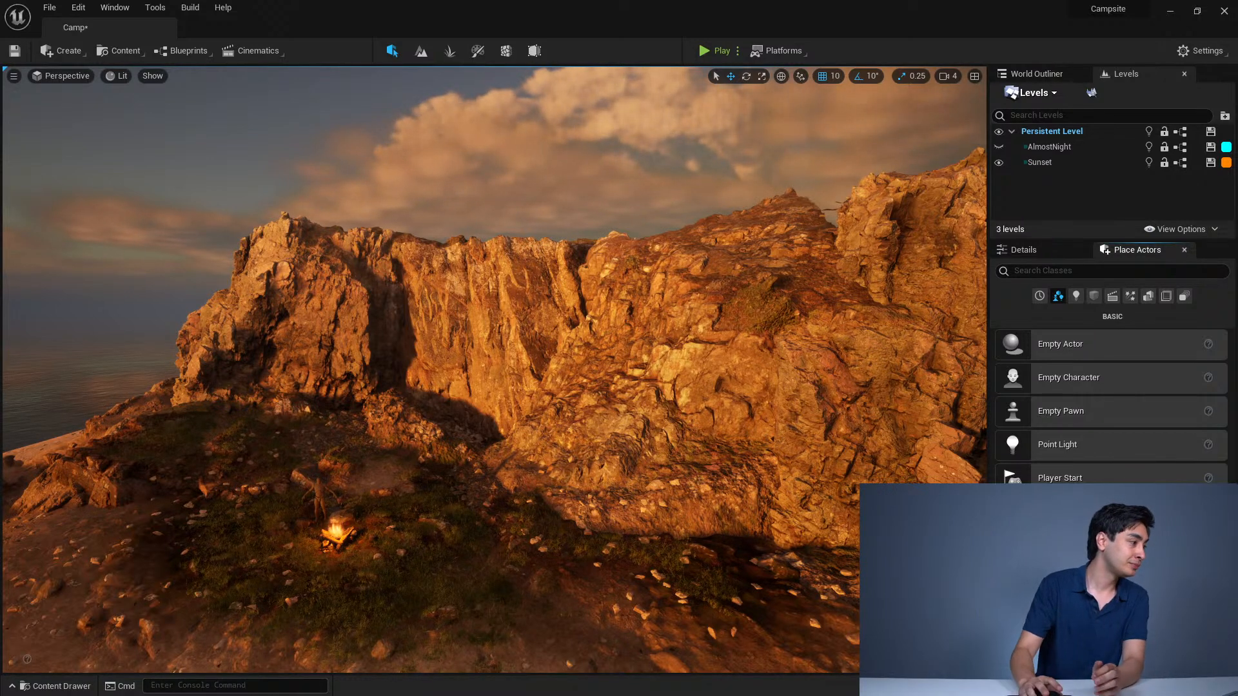
# Step: Switch to the browser and read the viewer questions in the stream's live chat
pyautogui.hotkey('alt', 'Tab')
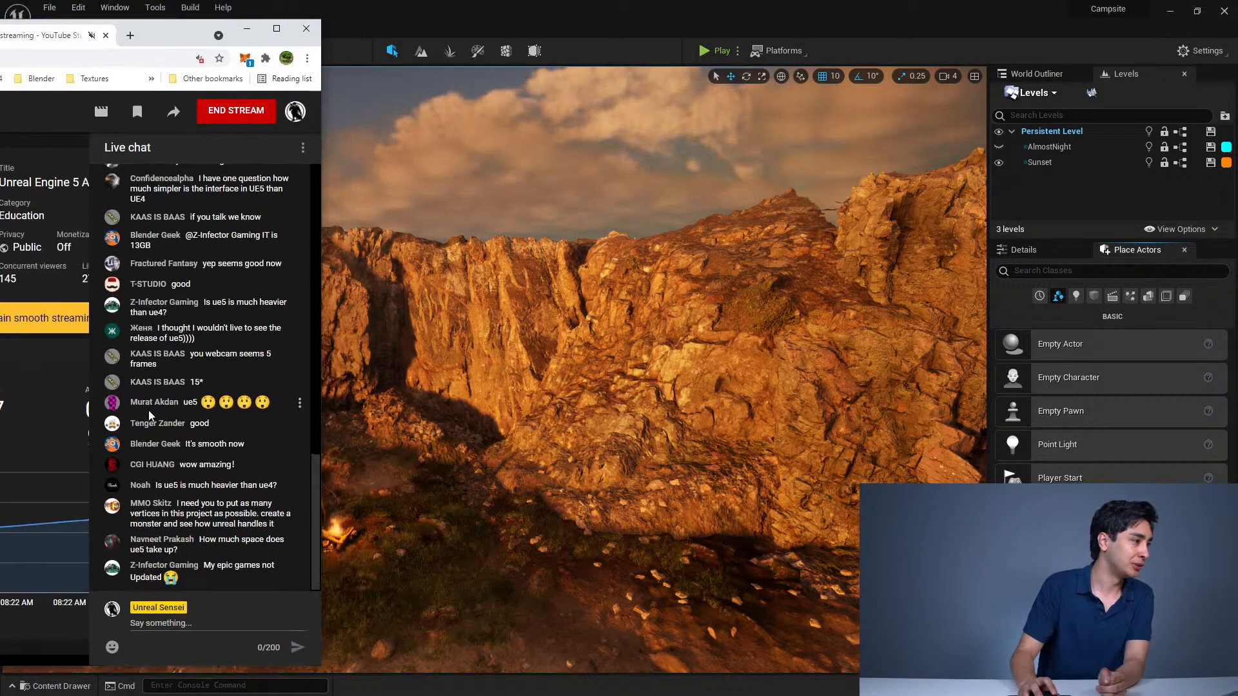
pyautogui.moveTo(156, 485); pyautogui.dragTo(277, 485)
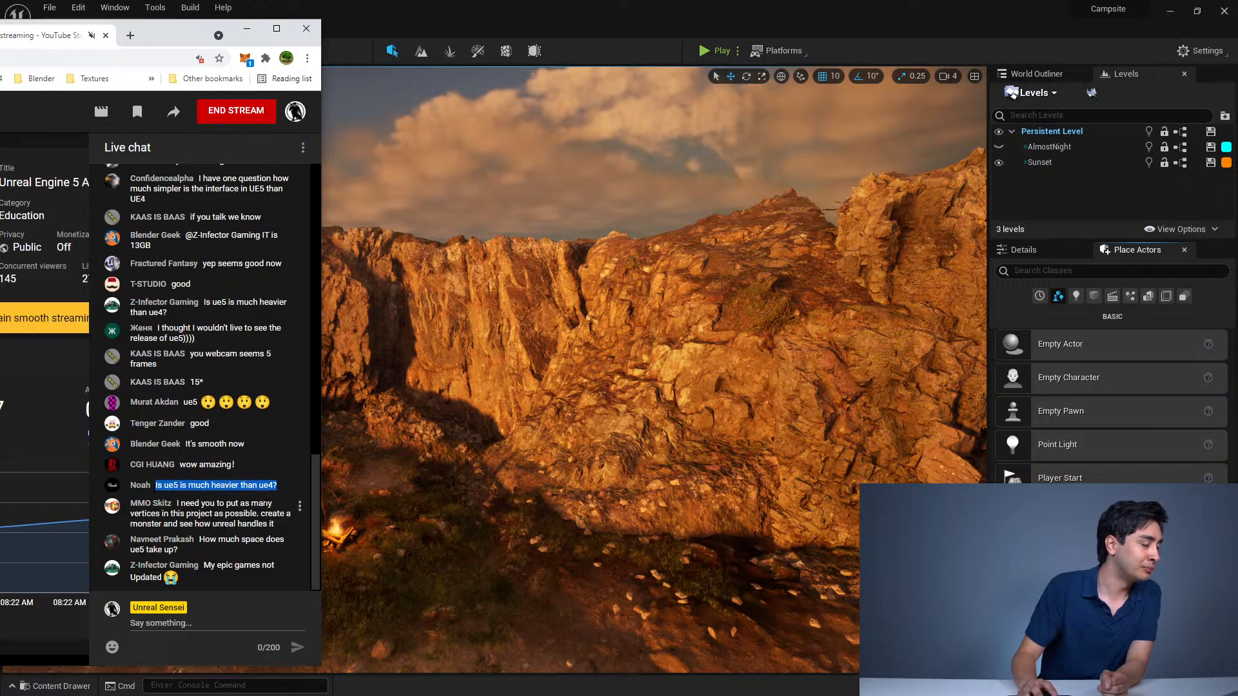
pyautogui.tripleClick(239, 515)
pyautogui.click(239, 522)
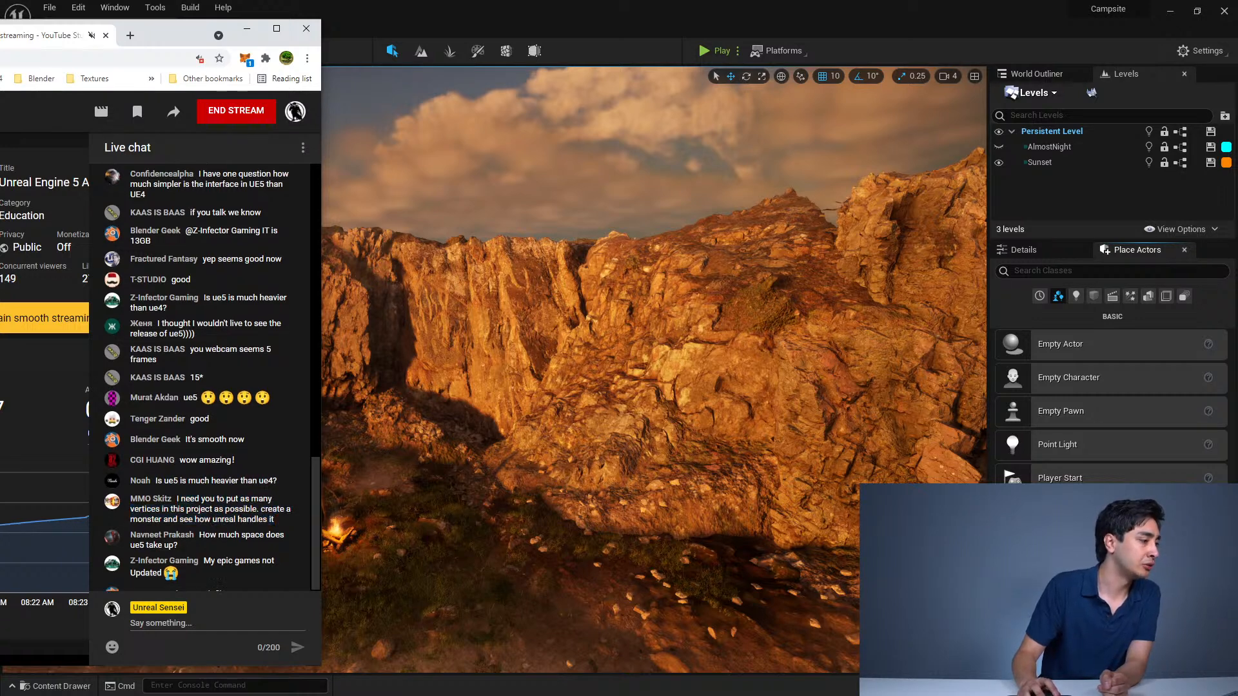
# Step: Restore the Unreal editor to a smaller window and open the UE5 page in the Epic Games Launcher
pyautogui.click(540, 470)
pyautogui.doubleClick(569, 28)
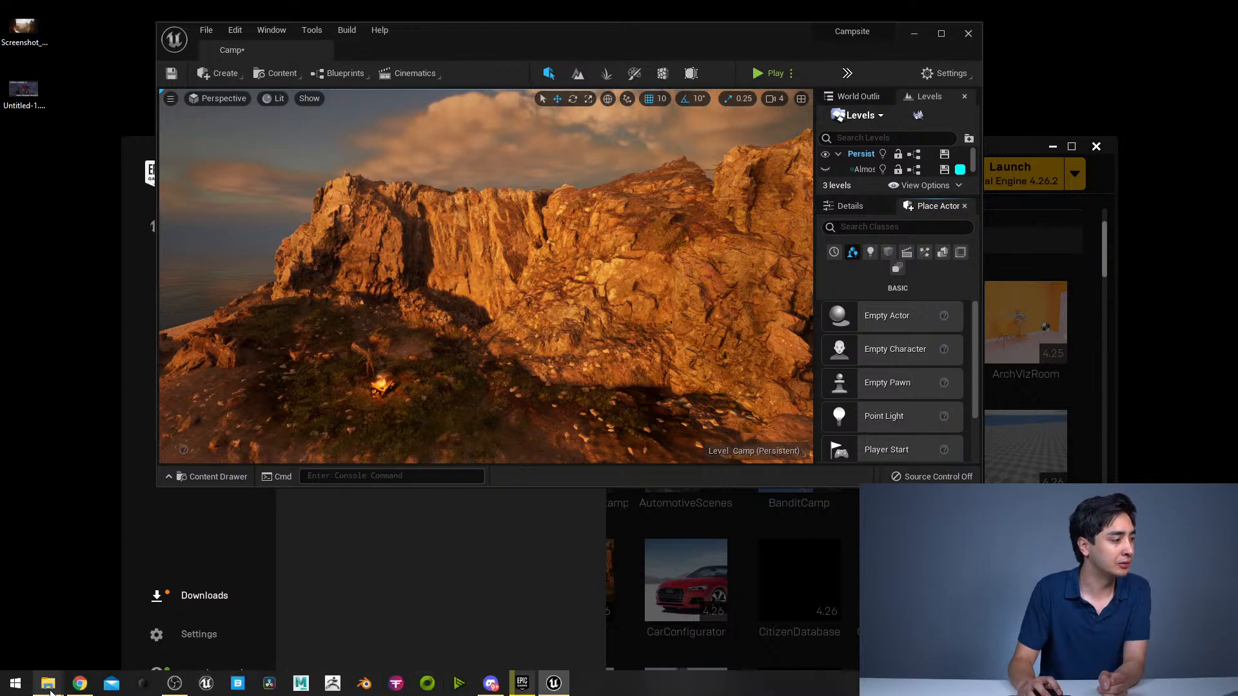
pyautogui.moveTo(50, 689)
pyautogui.click(464, 589)
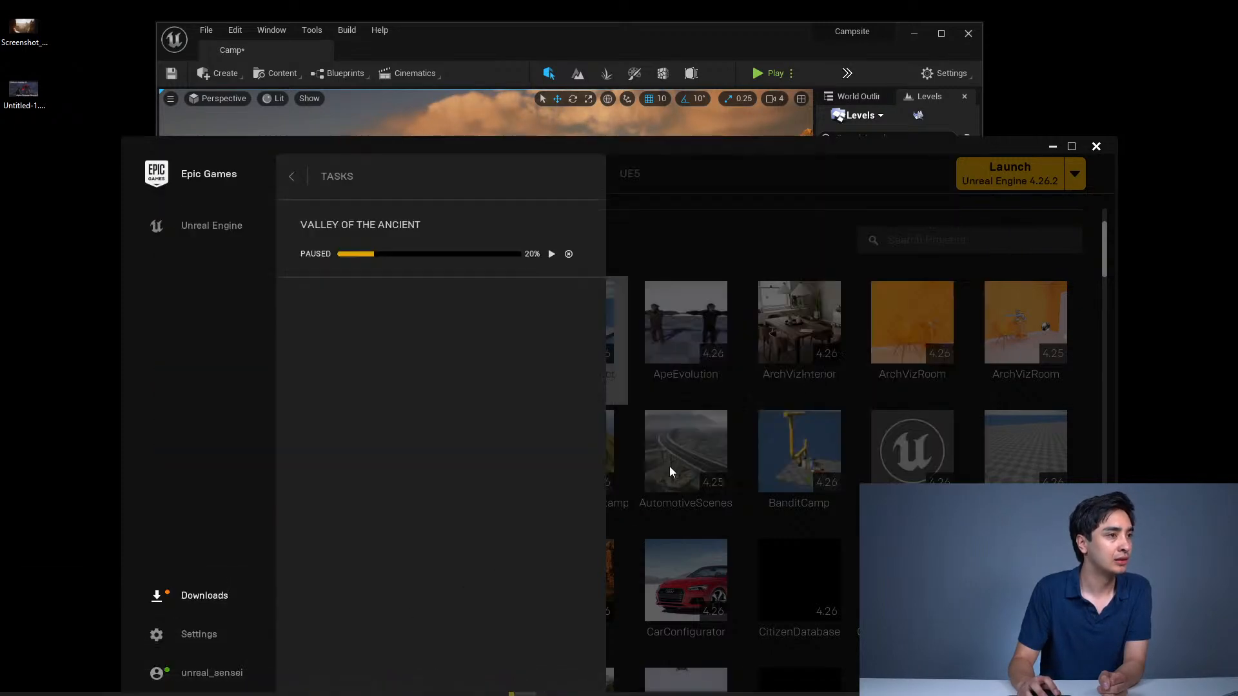
pyautogui.click(767, 231)
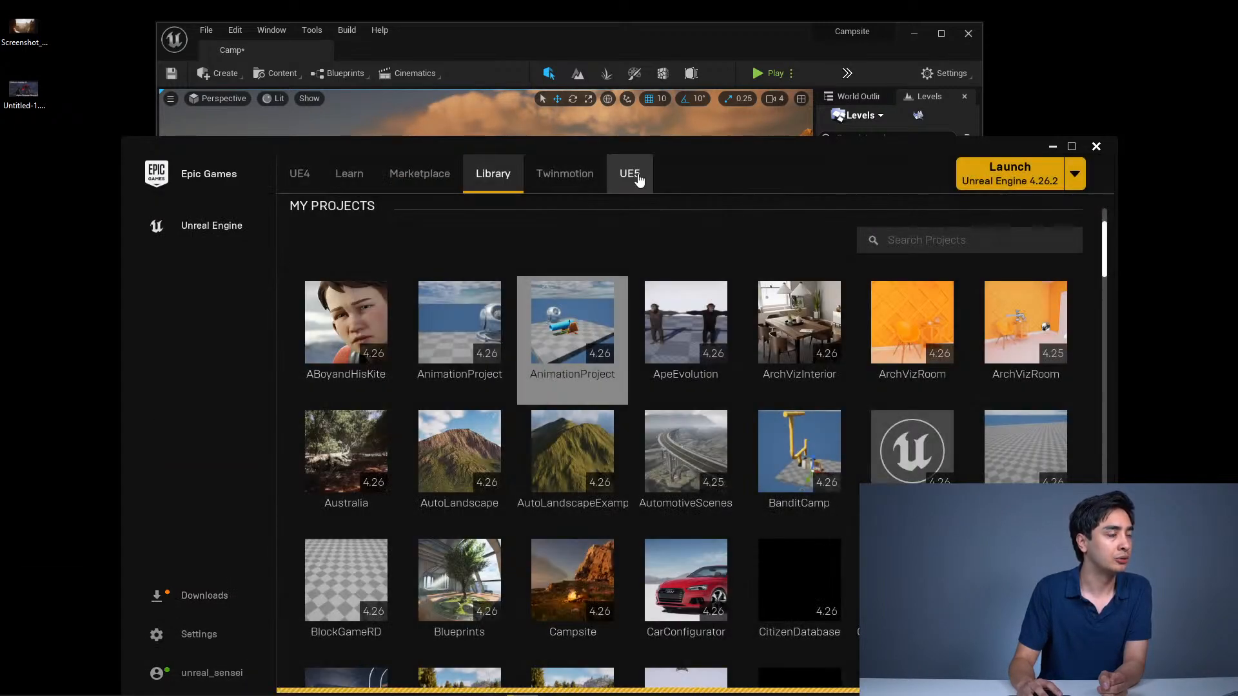
pyautogui.click(630, 174)
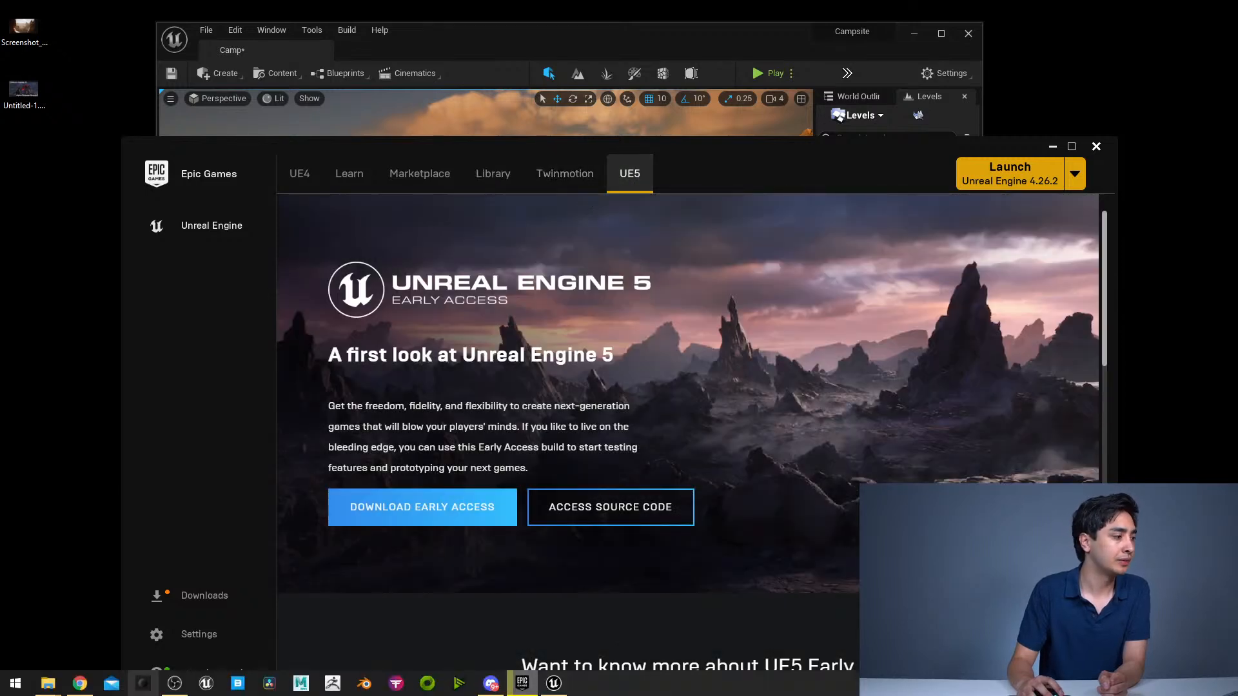
# Step: Switch to File Explorer to look at the UE5Example folder, and return to the Epic Games Launcher
pyautogui.moveTo(48, 684)
pyautogui.click(68, 617)
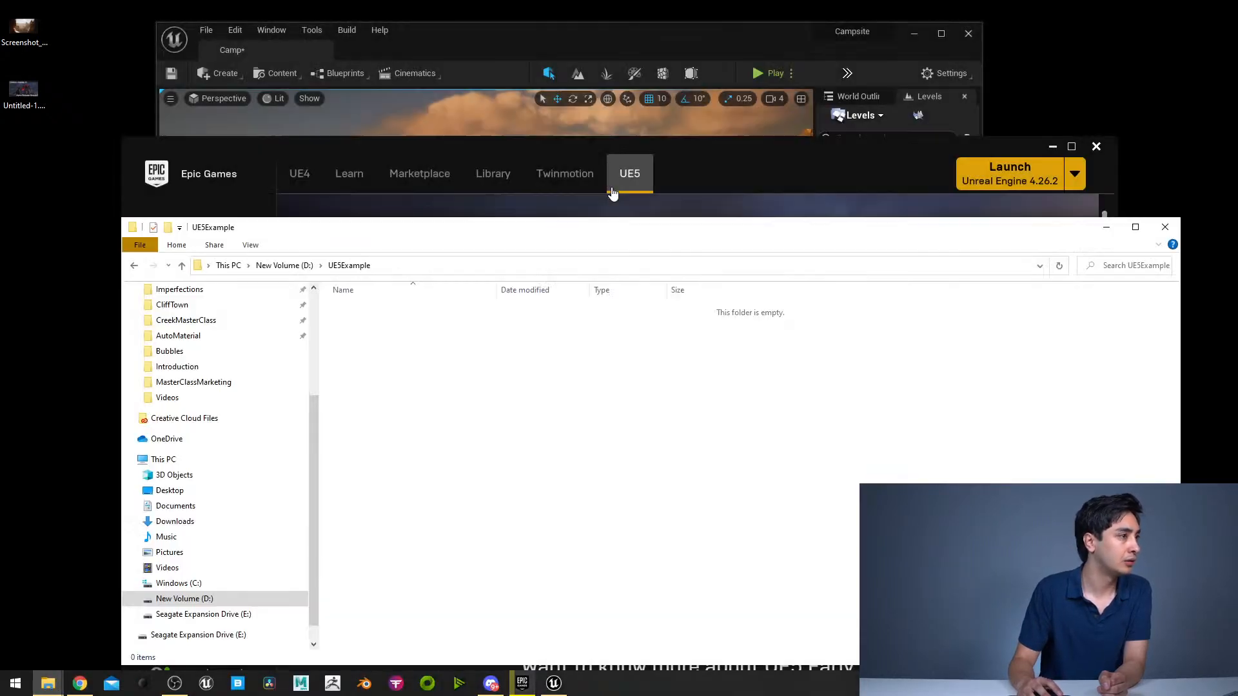
pyautogui.click(629, 200)
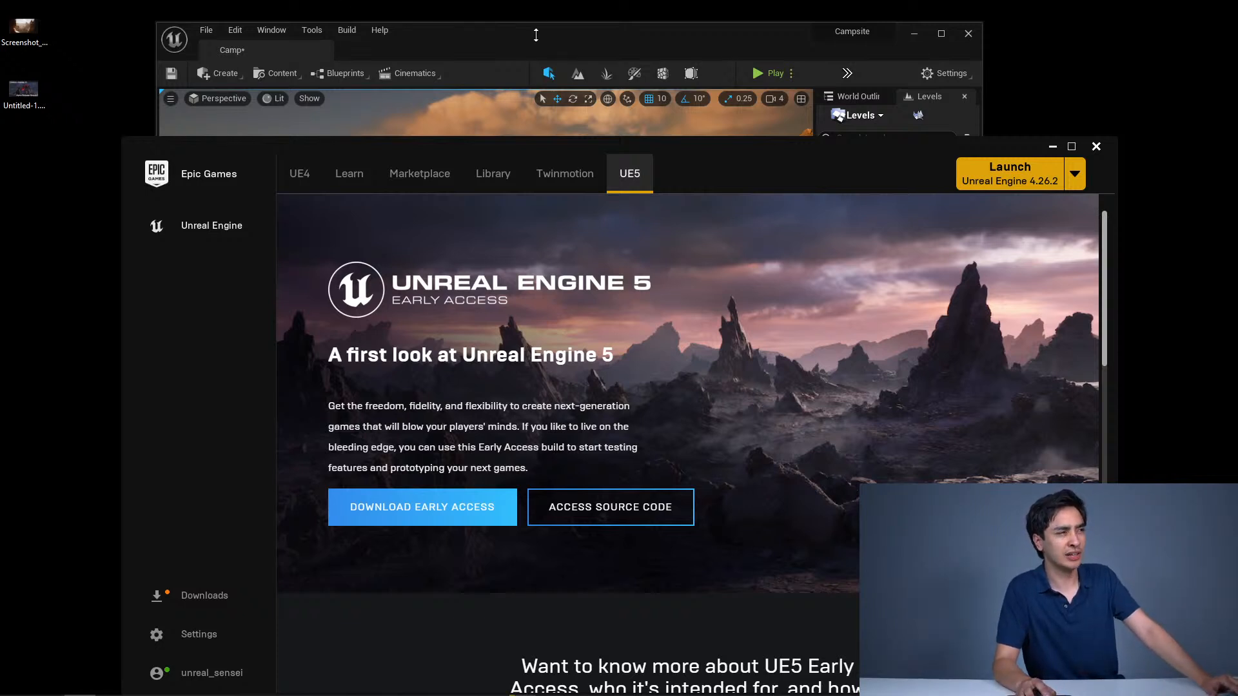
# Step: Maximize the Unreal editor, bring the Epic Games Launcher in front of it, and view the Valley of the Ancient sample on the UE5 page
pyautogui.moveTo(541, 42); pyautogui.dragTo(524, 1)
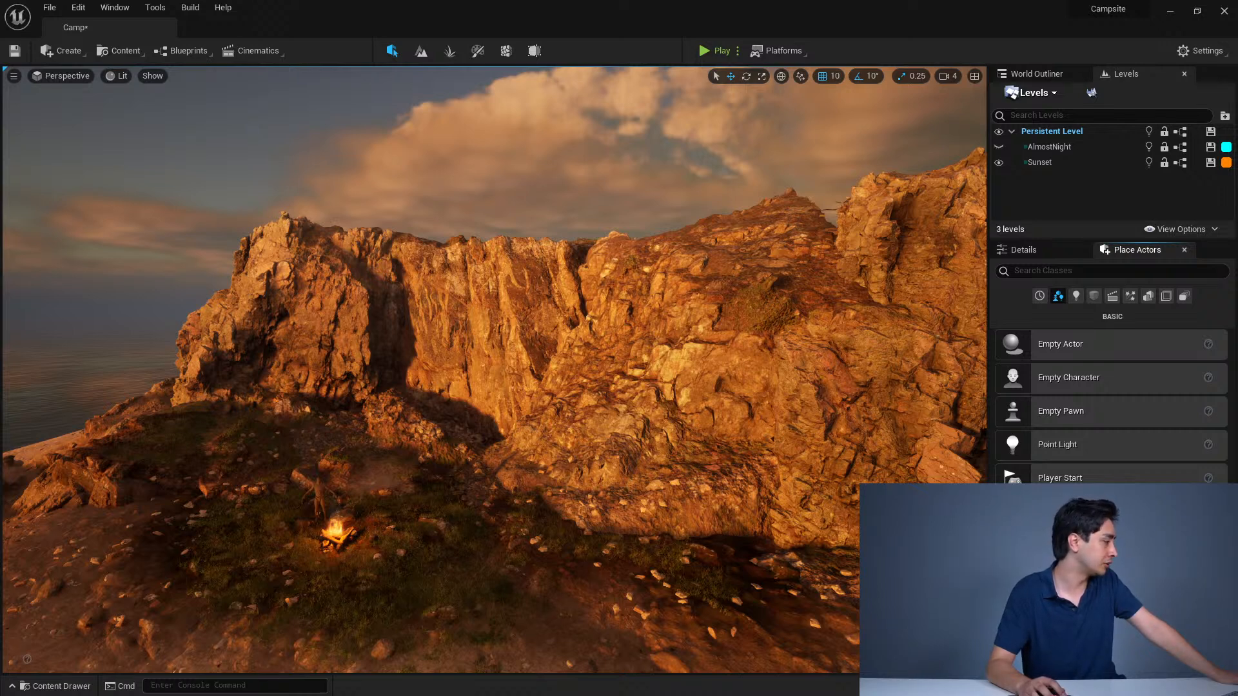
pyautogui.hotkey('alt', 'Tab')
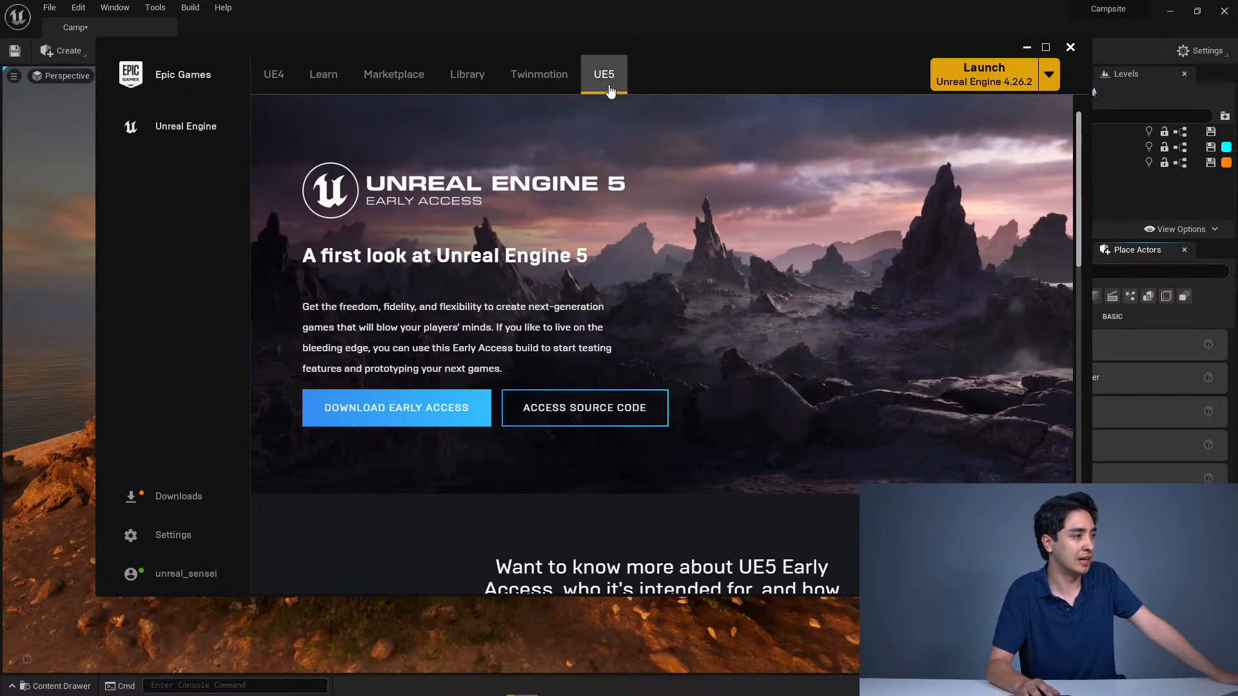
pyautogui.scroll(-10, 387, 419)
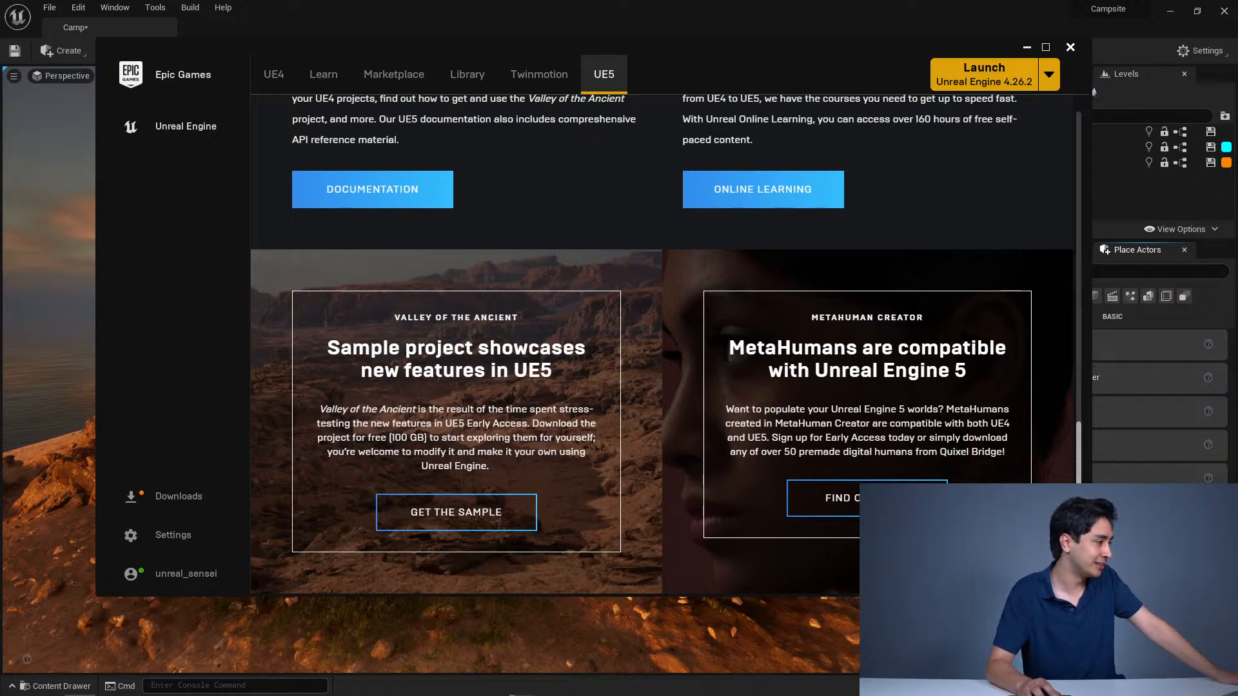
# Step: Bring the browser's live chat on screen to read the viewer questions, move it away and return to the Unreal editor
pyautogui.moveTo(0, 29); pyautogui.dragTo(159, 28)
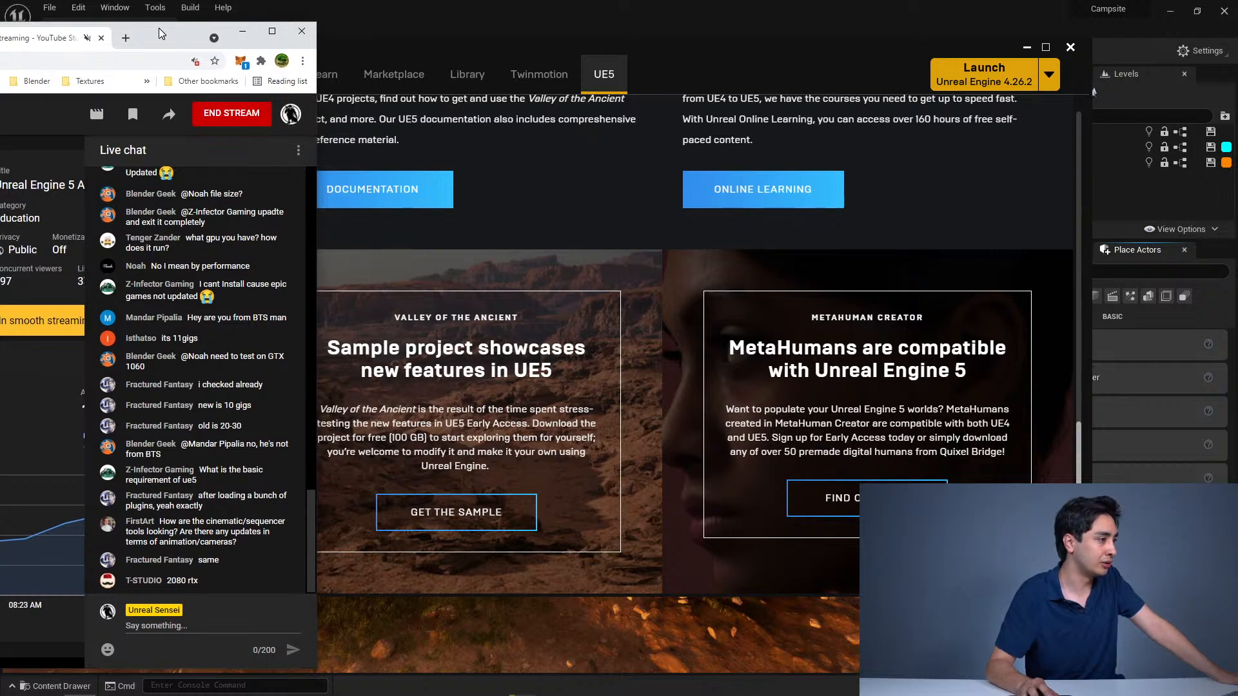
pyautogui.moveTo(159, 29); pyautogui.dragTo(158, 29)
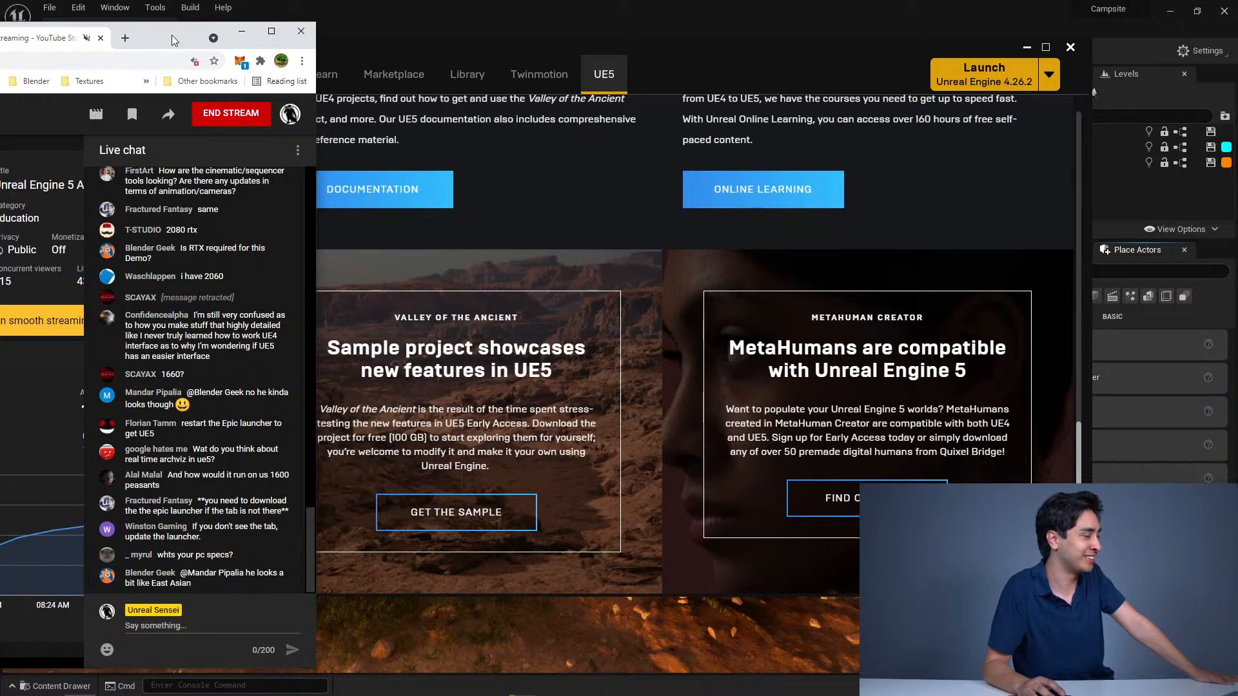
pyautogui.moveTo(172, 34); pyautogui.dragTo(263, 33)
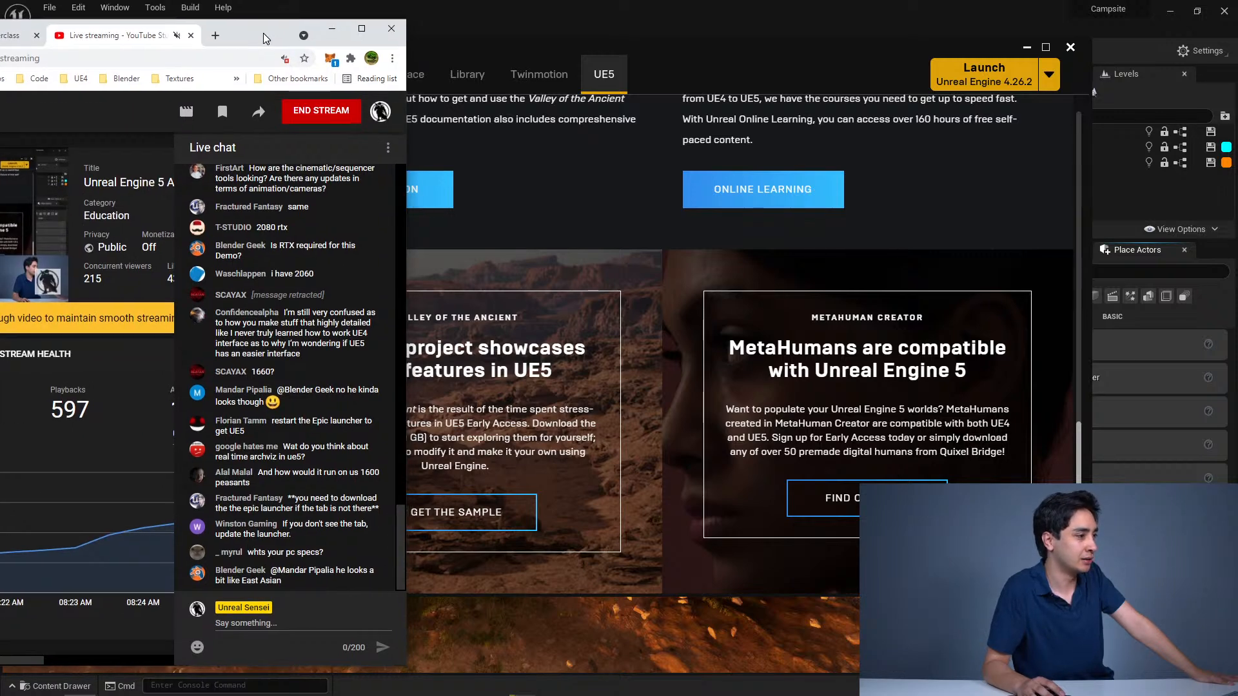
pyautogui.moveTo(263, 33); pyautogui.dragTo(0, 49)
pyautogui.click(725, 12)
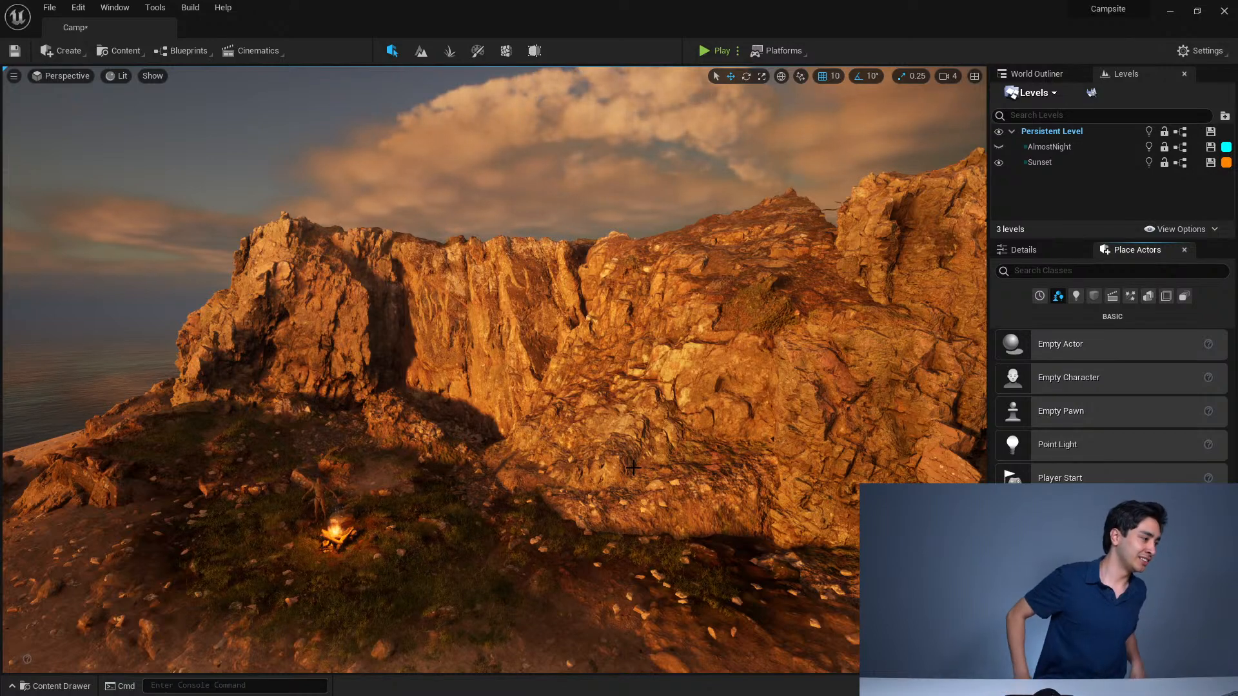
# Step: Fly to the campfire, open its NS_Campfire particle system and dock that editor beside the Camp level in the main window
pyautogui.moveTo(633, 469); pyautogui.dragTo(522, 328, button='right')
pyautogui.press('w')
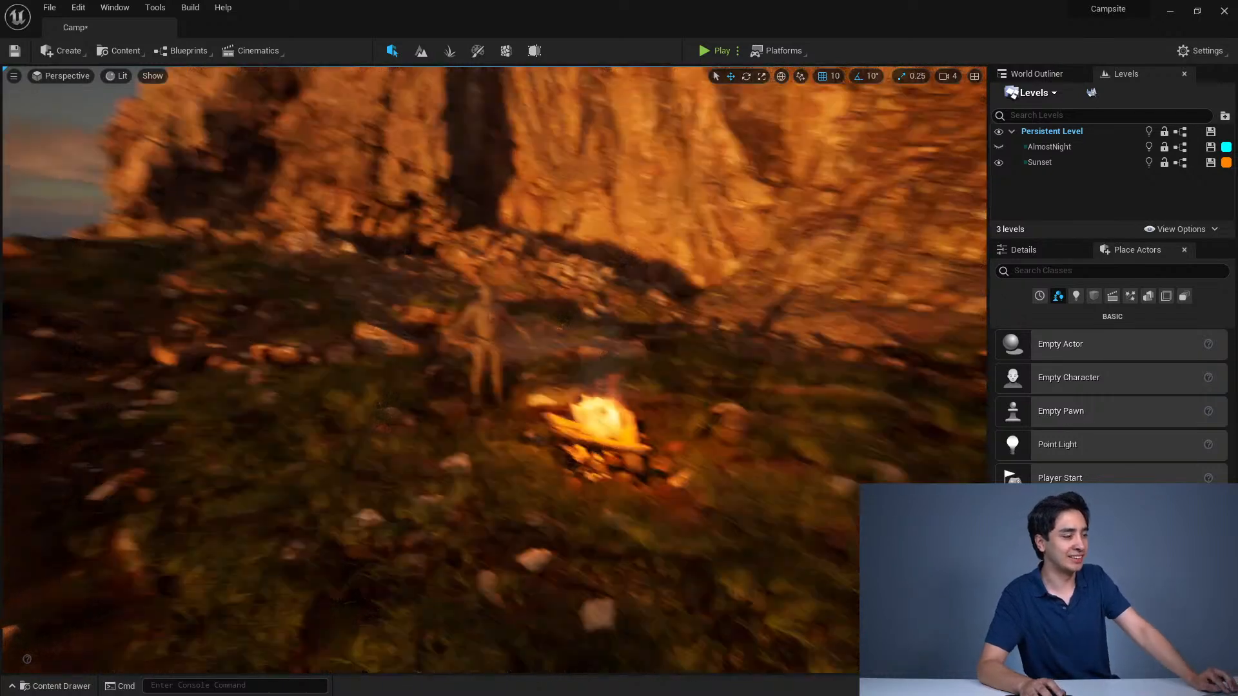
pyautogui.click(536, 387)
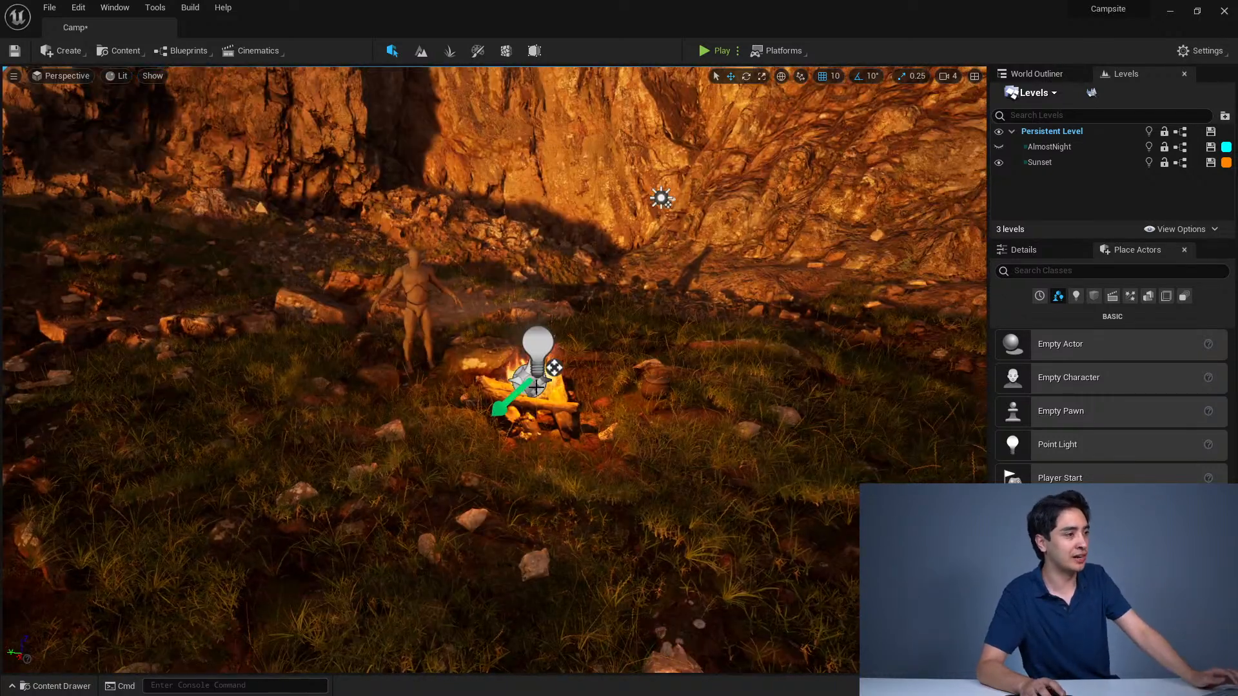
pyautogui.doubleClick(530, 386)
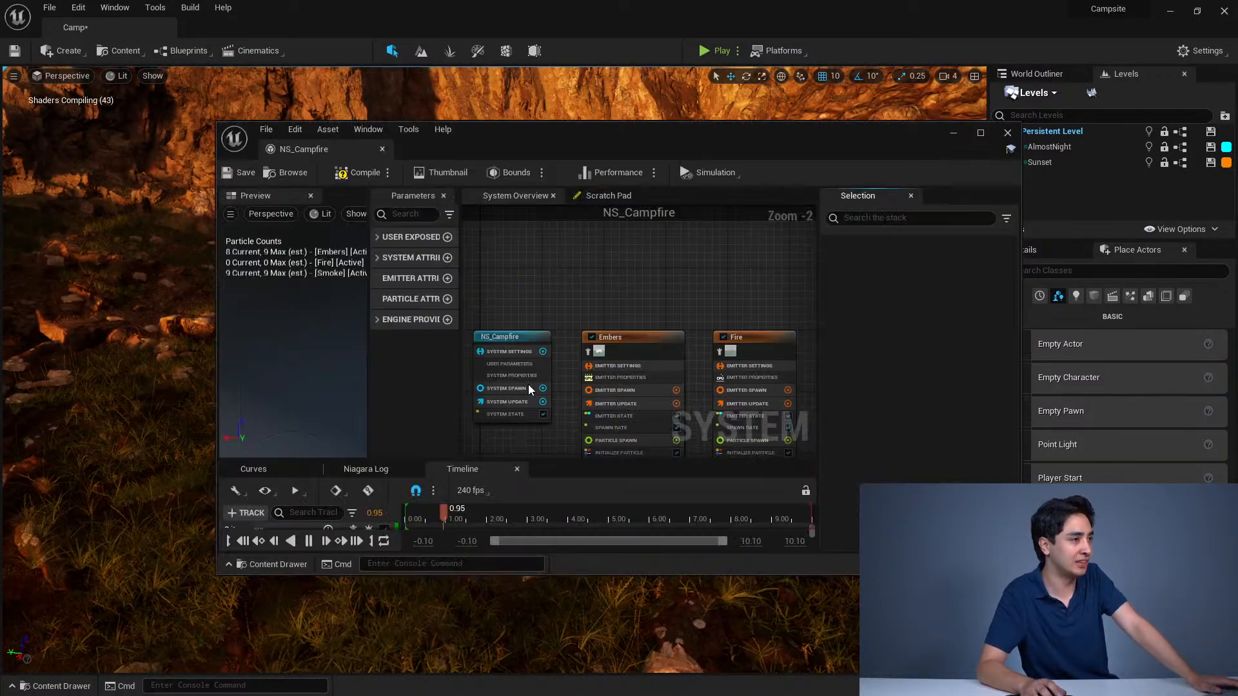
pyautogui.moveTo(340, 147); pyautogui.dragTo(284, 24)
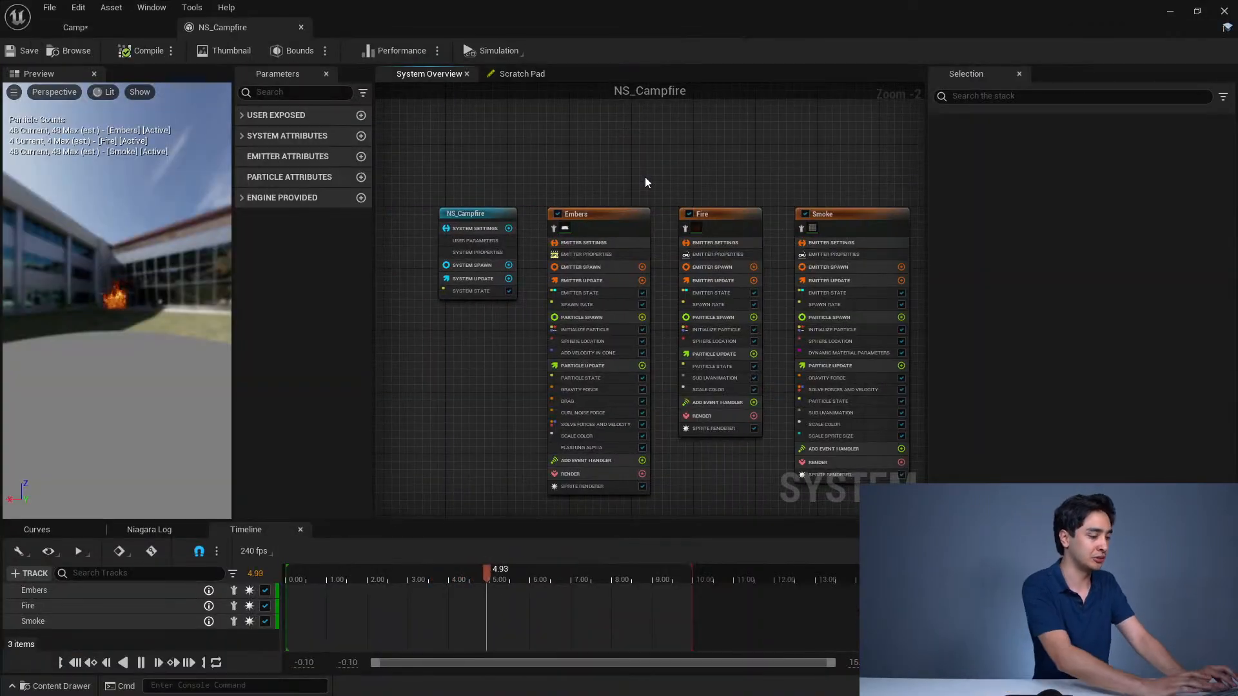
# Step: Show the asset search and dismiss it, inspect the NS_Campfire emitters, and scrub the particle timeline to about 7.38
pyautogui.hotkey('ctrl', 'p')
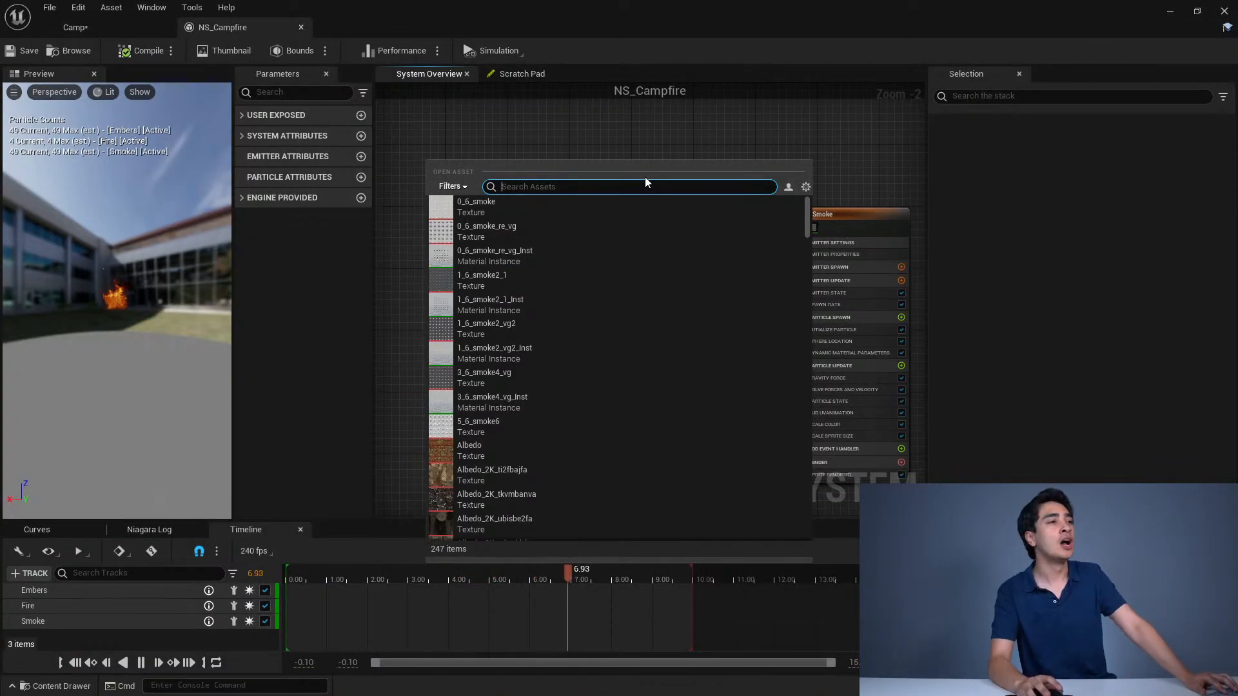
pyautogui.press('Escape')
pyautogui.scroll(1, 686, 439)
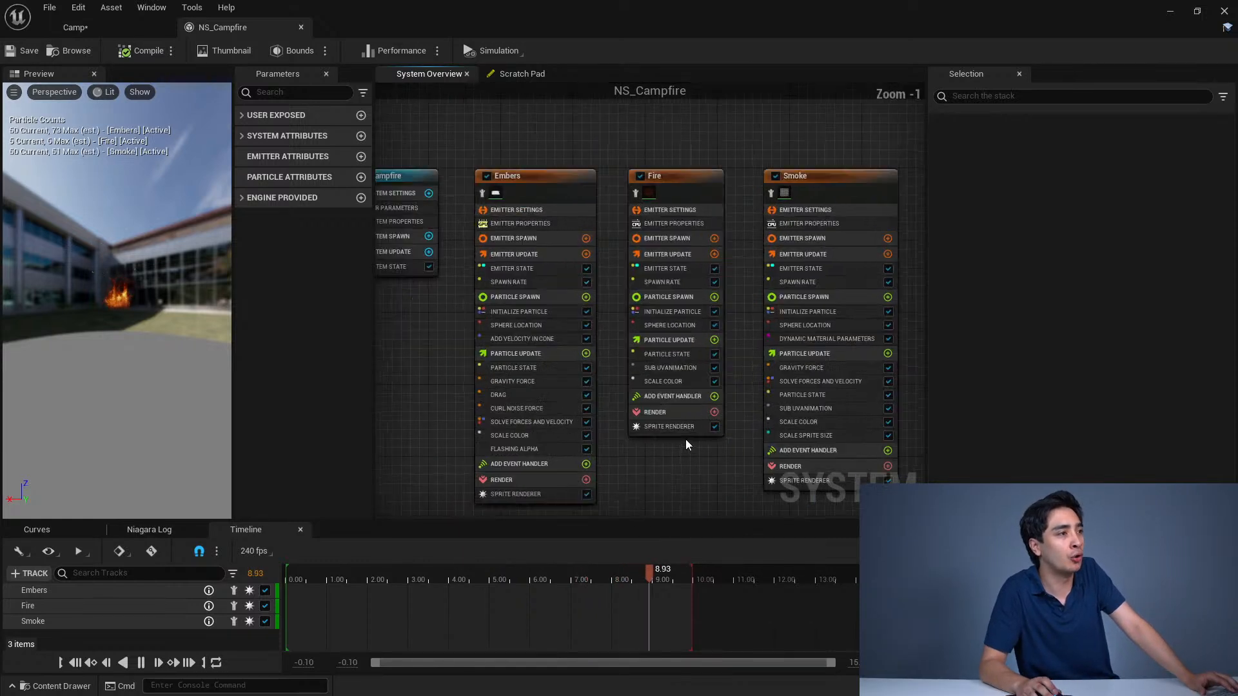
pyautogui.scroll(1, 686, 439)
pyautogui.click(575, 575)
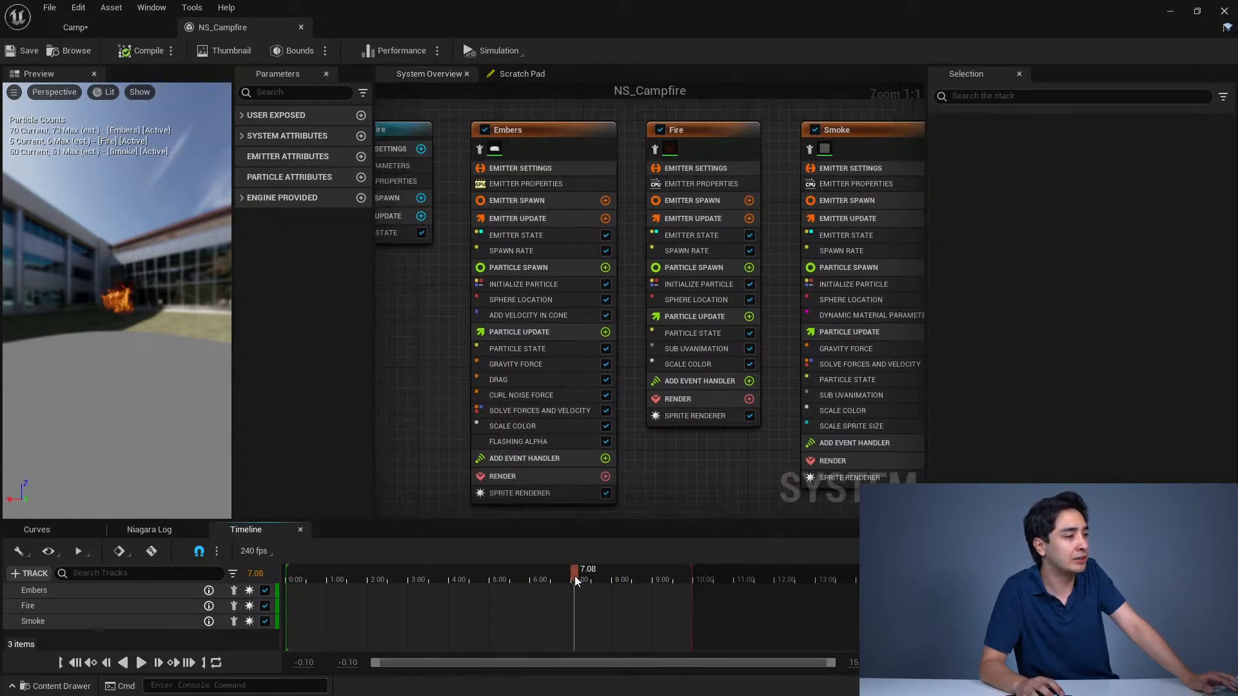
pyautogui.moveTo(575, 575); pyautogui.dragTo(585, 575)
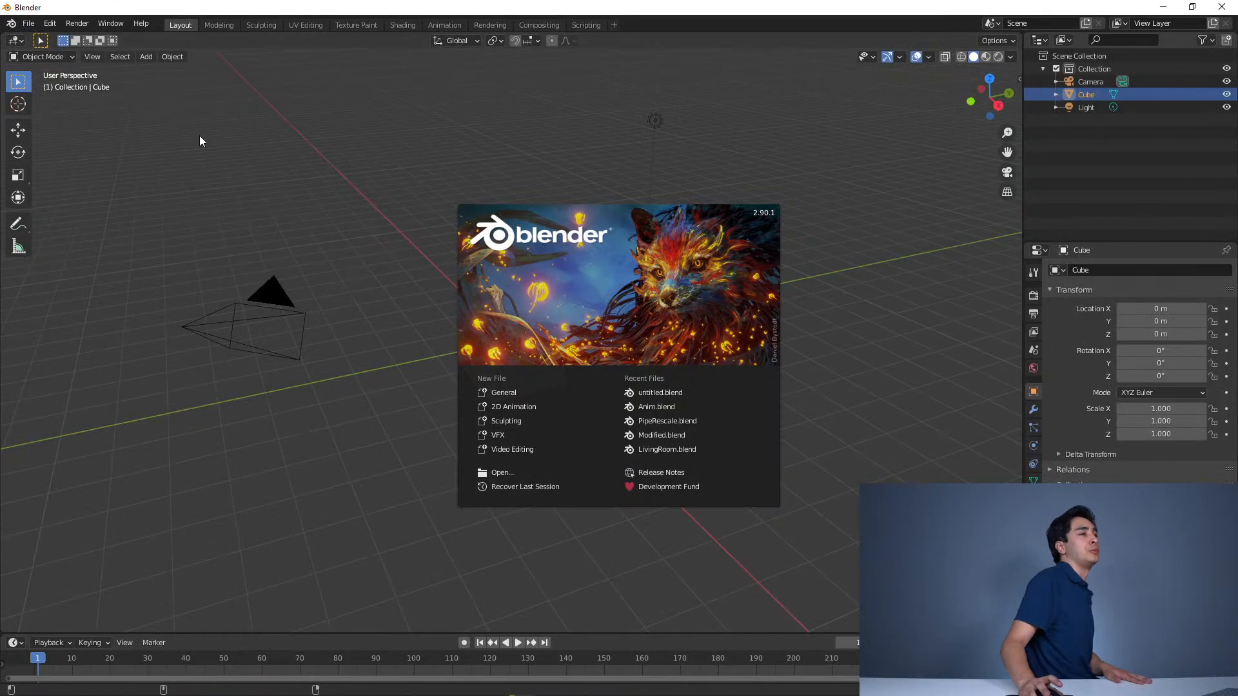
# Step: Show Blender's default scene for an interface comparison, minimize Blender and look over the NS_Campfire emitter graph
pyautogui.click(200, 136)
pyautogui.moveTo(794, 6)
pyautogui.mouseDown()
pyautogui.moveTo(811, 221)
pyautogui.moveTo(801, 303)
pyautogui.moveTo(799, 3)
pyautogui.mouseUp()
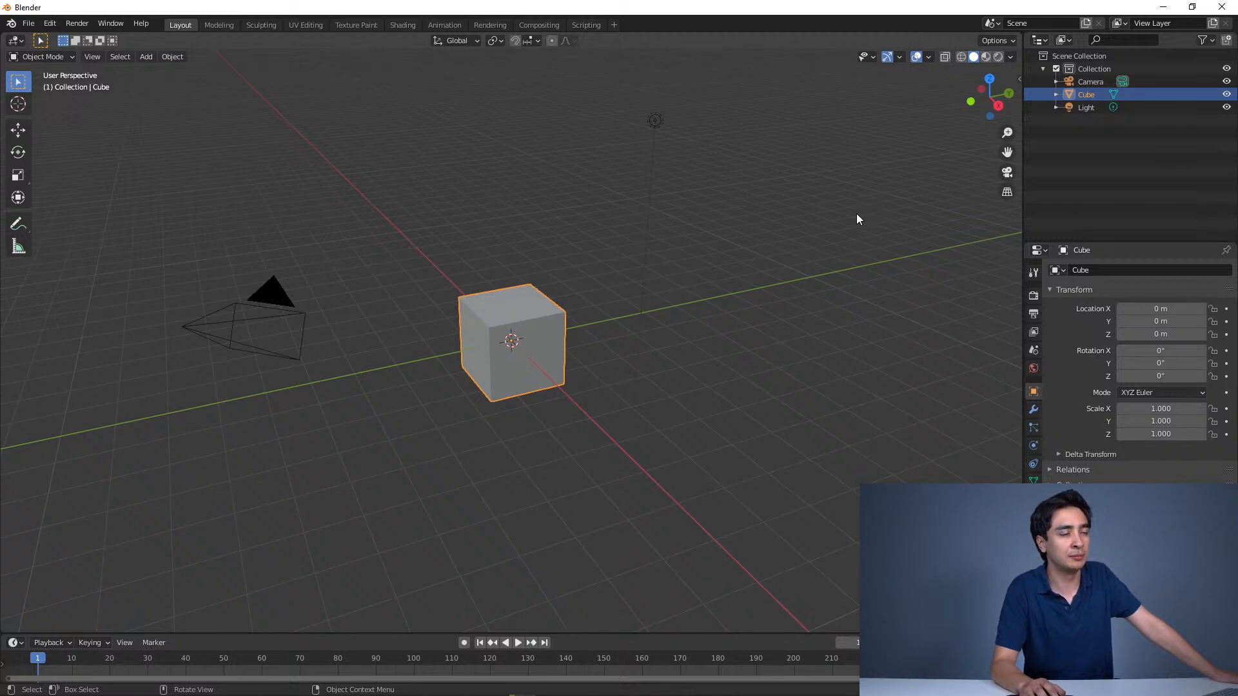
pyautogui.click(1160, 6)
pyautogui.moveTo(706, 504); pyautogui.dragTo(700, 478, button='right')
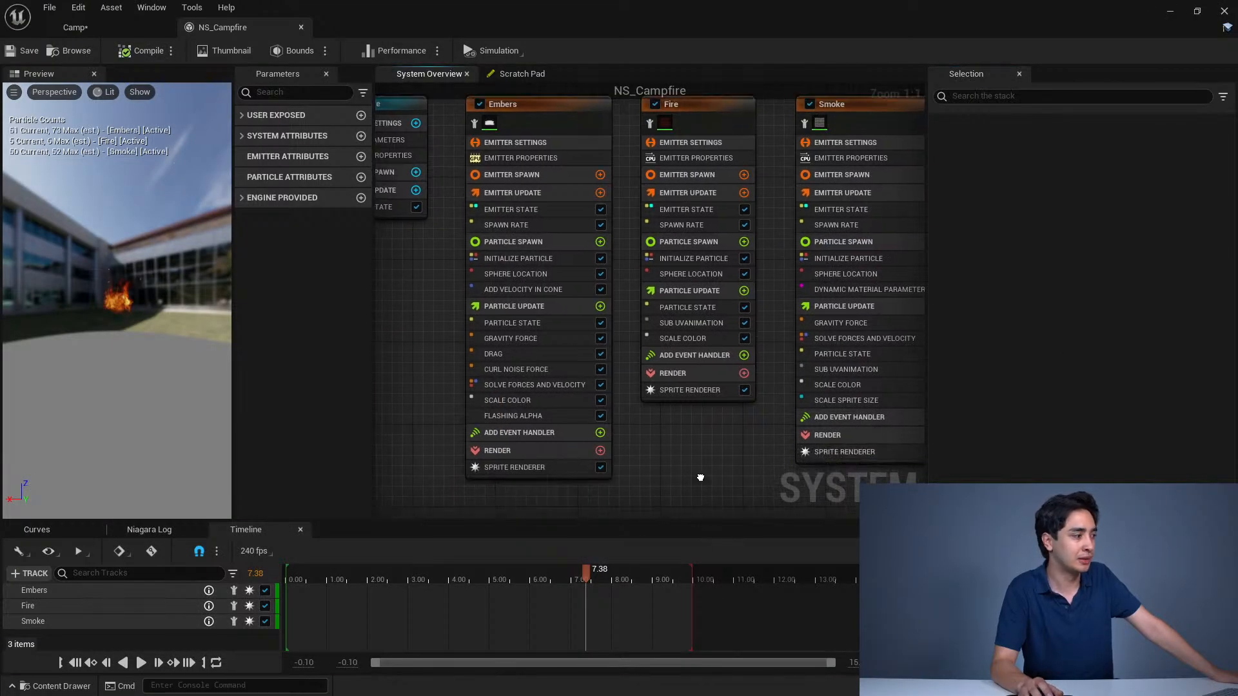
pyautogui.scroll(-2, 702, 482)
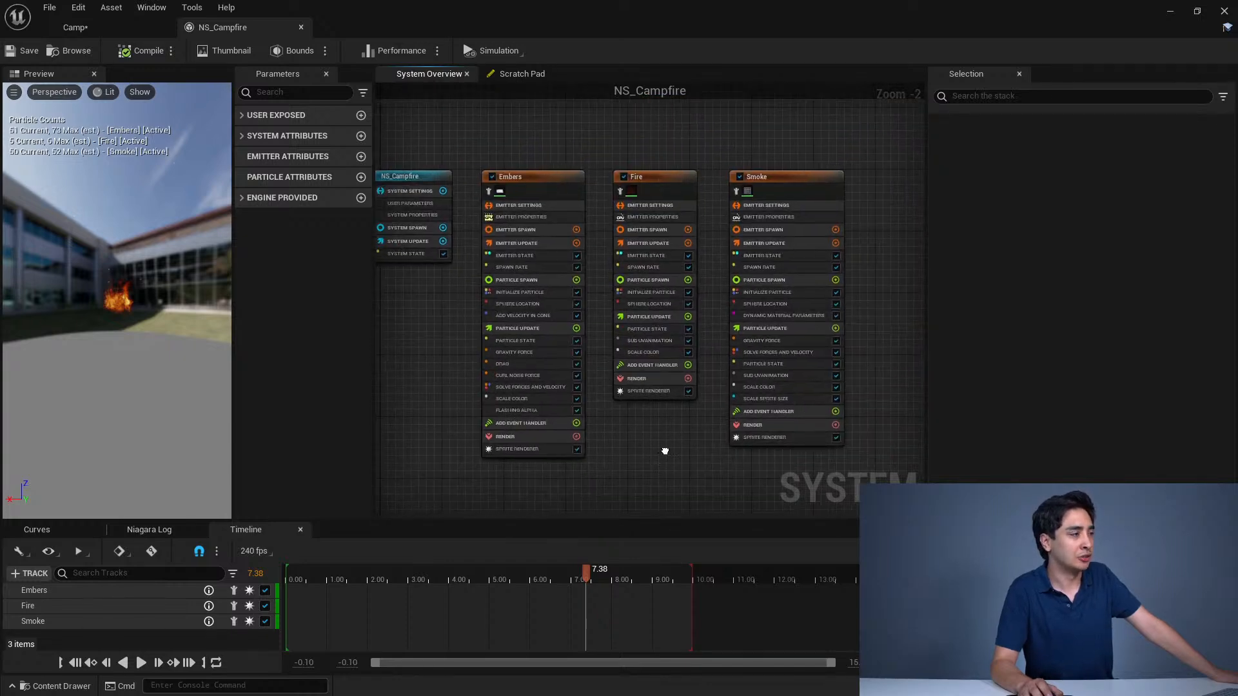
# Step: Return to the Camp level, focus on the campfire, and create a folder named Blueprints under Content
pyautogui.click(75, 27)
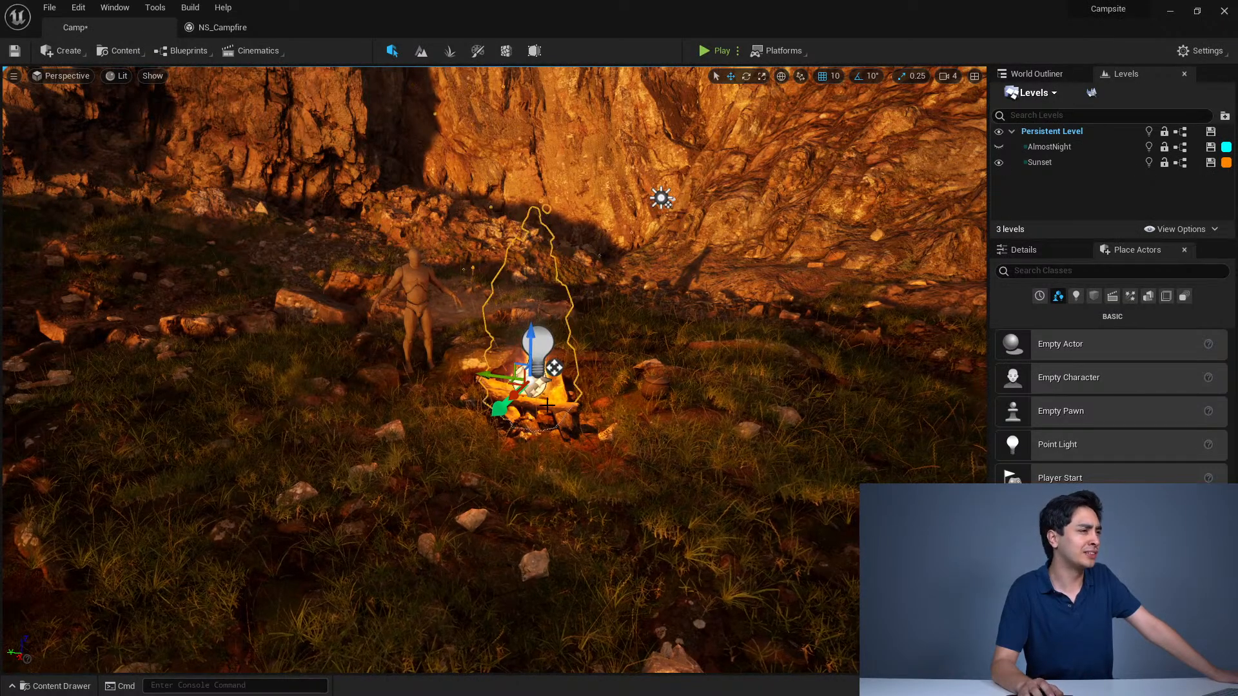
pyautogui.press('f')
pyautogui.hotkey('ctrl', 'space')
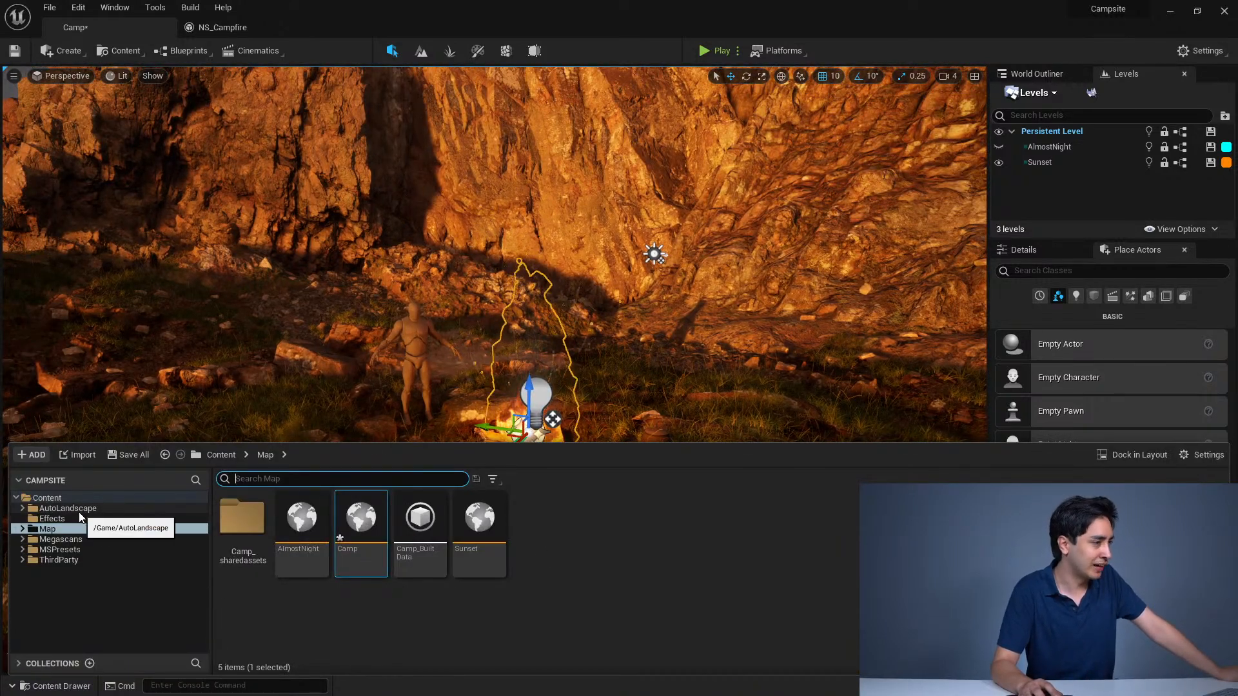
pyautogui.rightClick(29, 497)
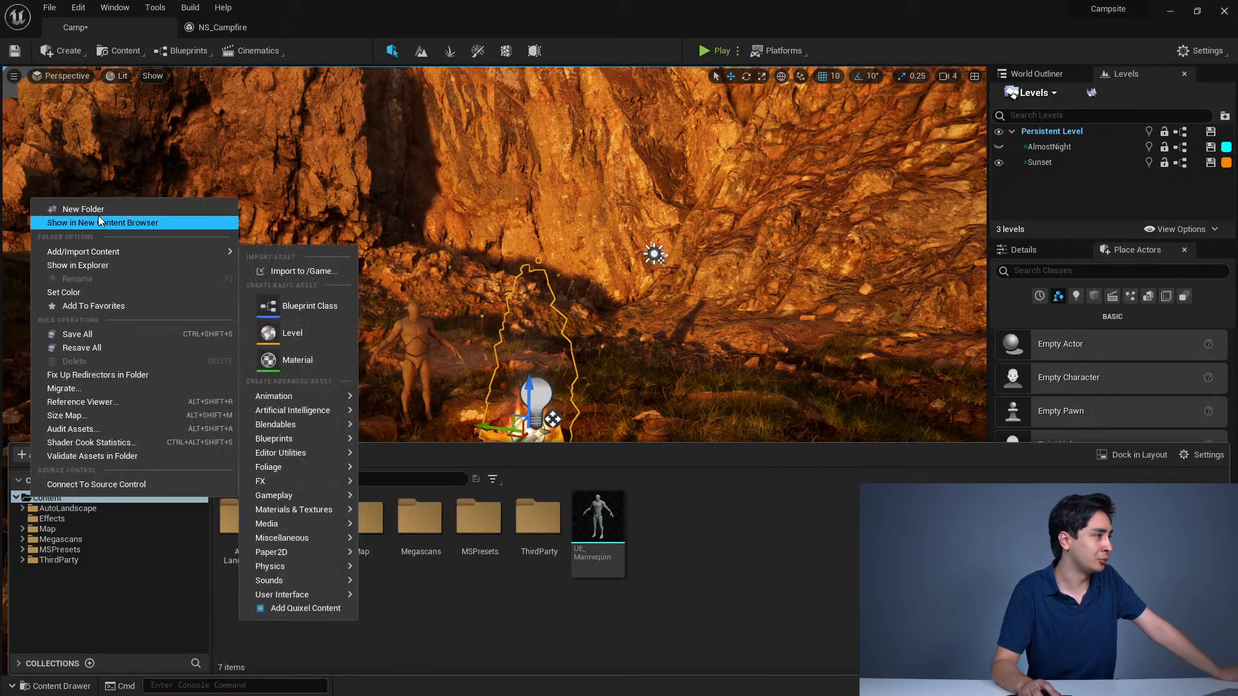
pyautogui.click(61, 207)
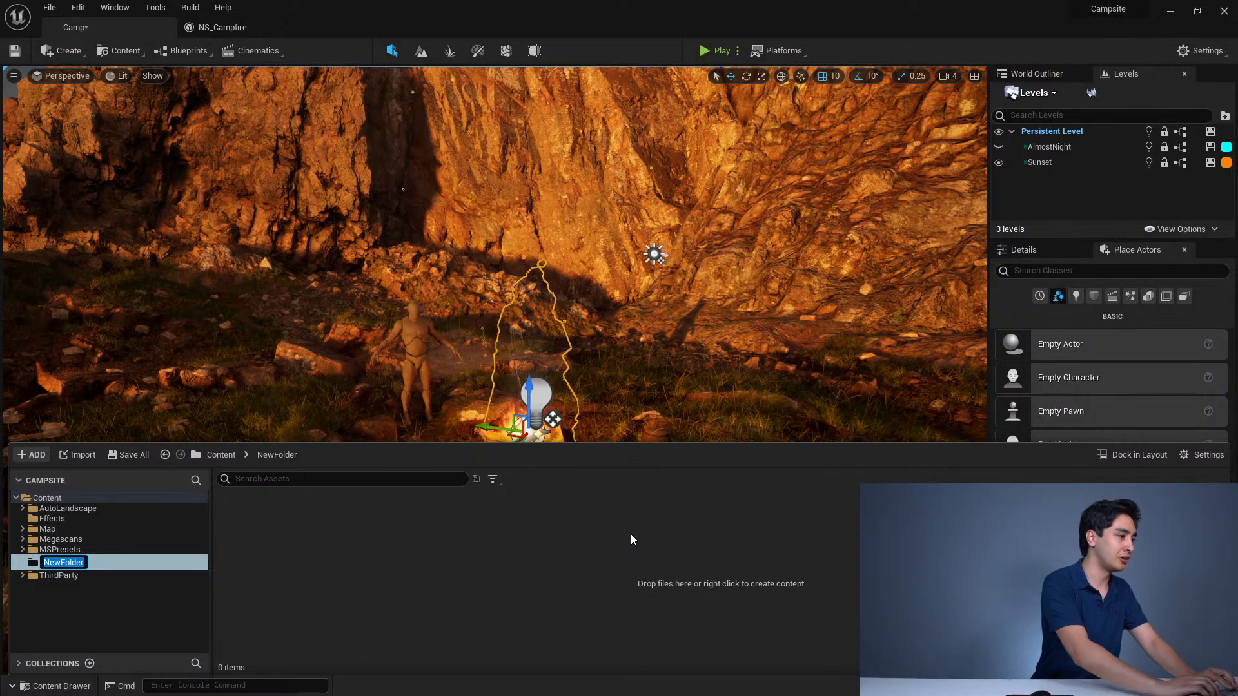
pyautogui.write('Blueprints')
pyautogui.press('Return')
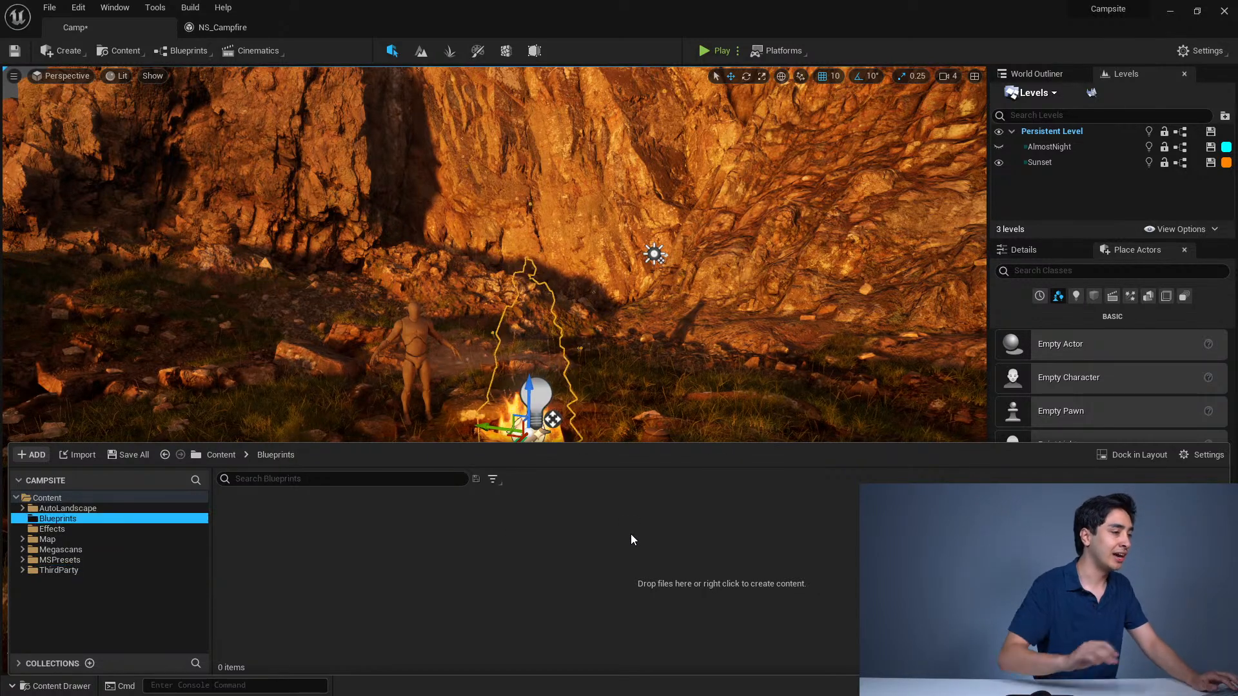
# Step: Create an Actor-based Blueprint Class named BP_HelloWorld in the Blueprints folder and open it for editing
pyautogui.rightClick(551, 557)
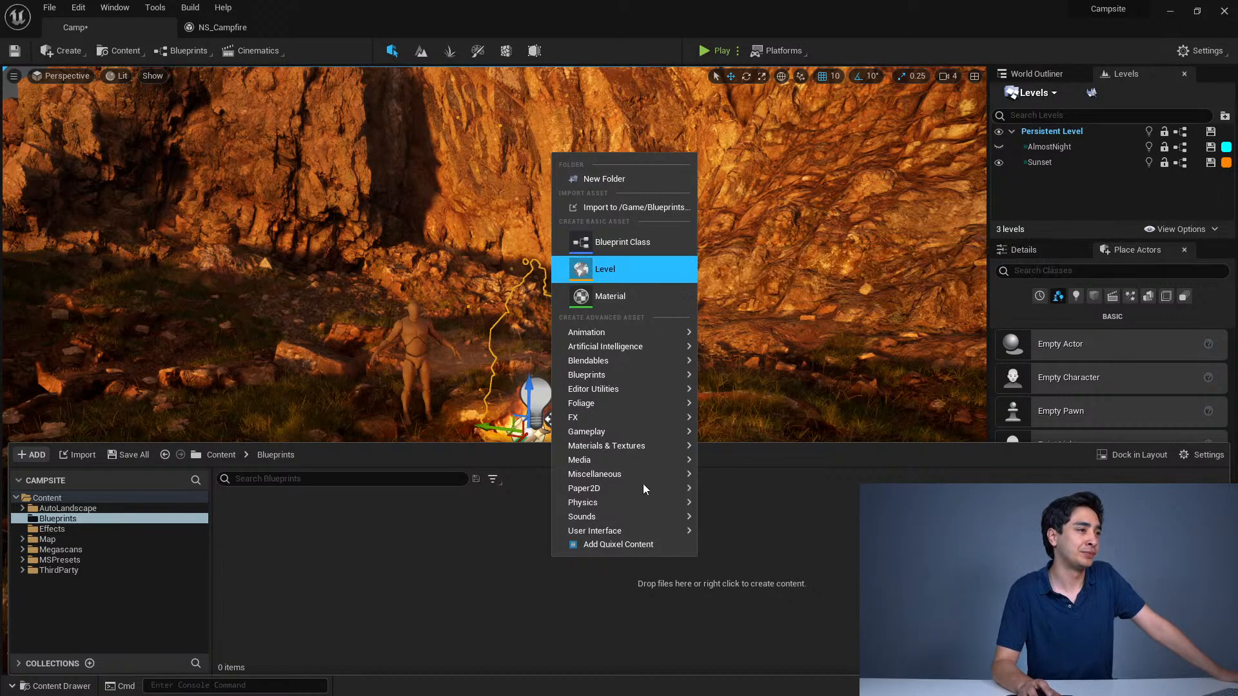
pyautogui.click(623, 239)
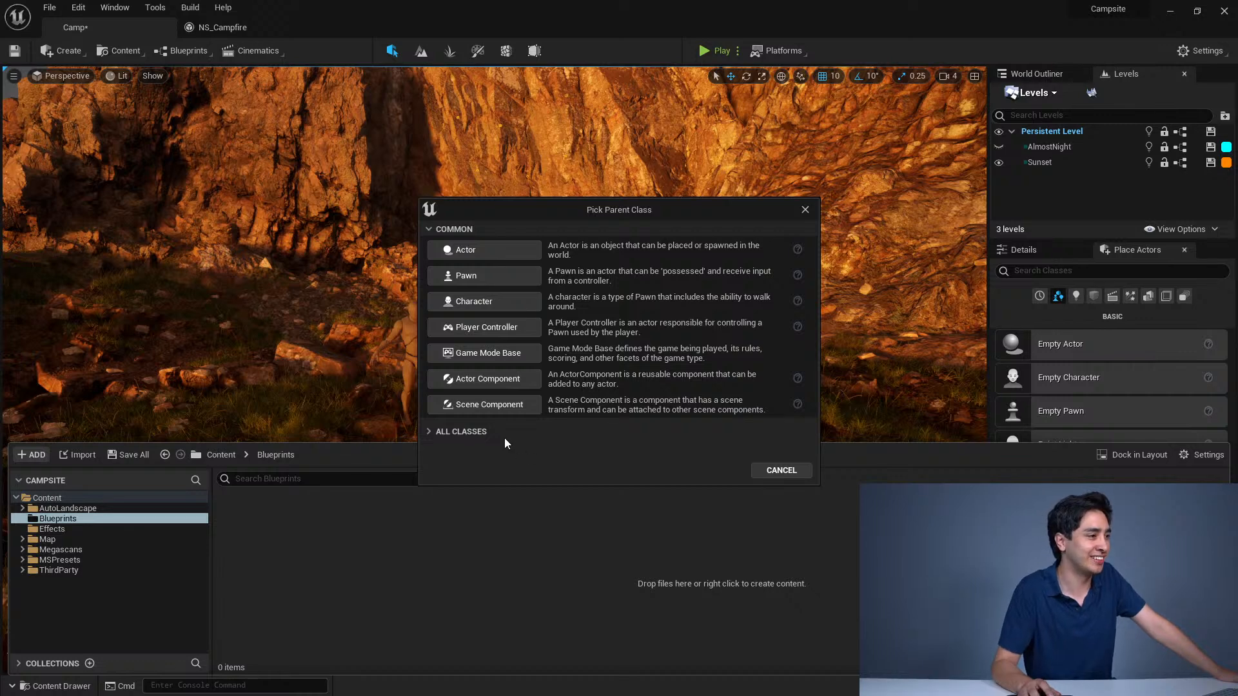
pyautogui.click(467, 432)
pyautogui.click(467, 431)
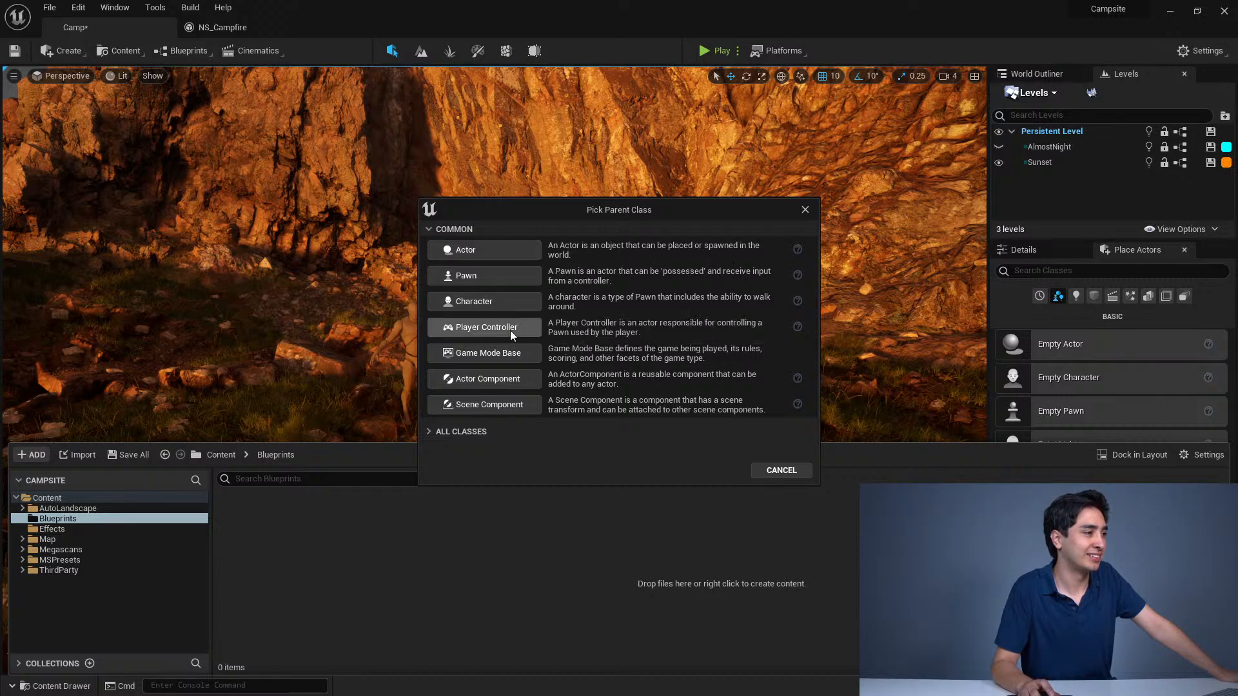
pyautogui.click(490, 250)
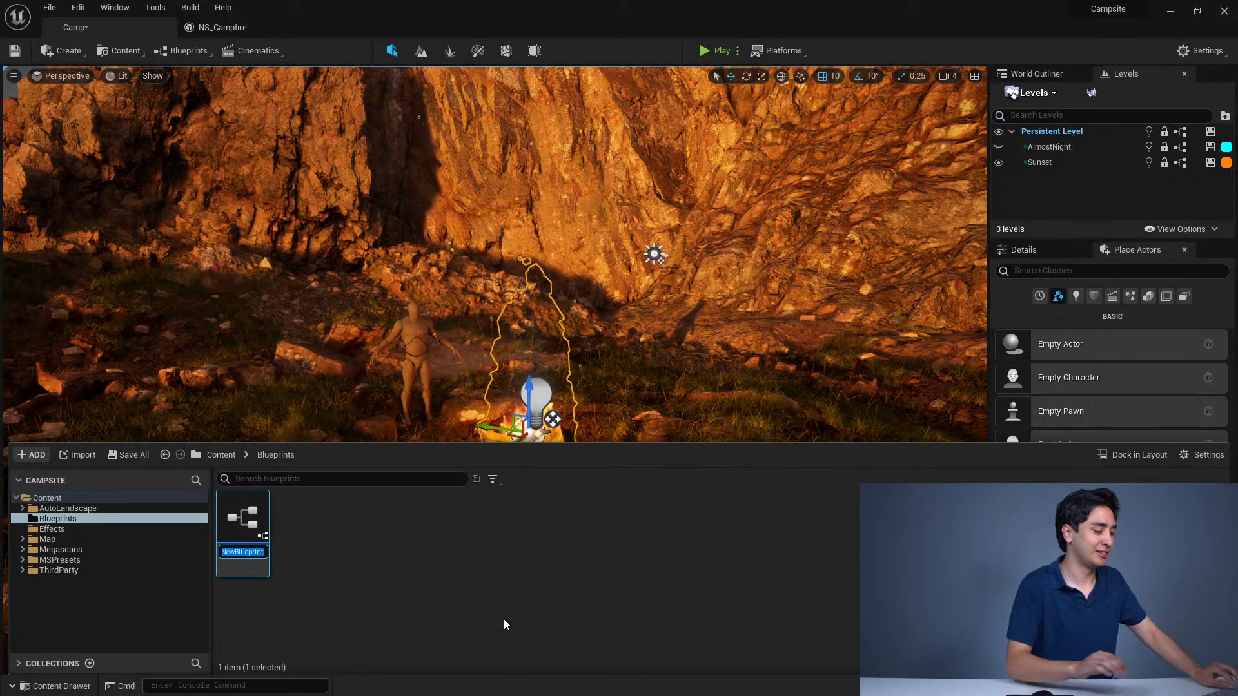
pyautogui.write('BP_Hel')
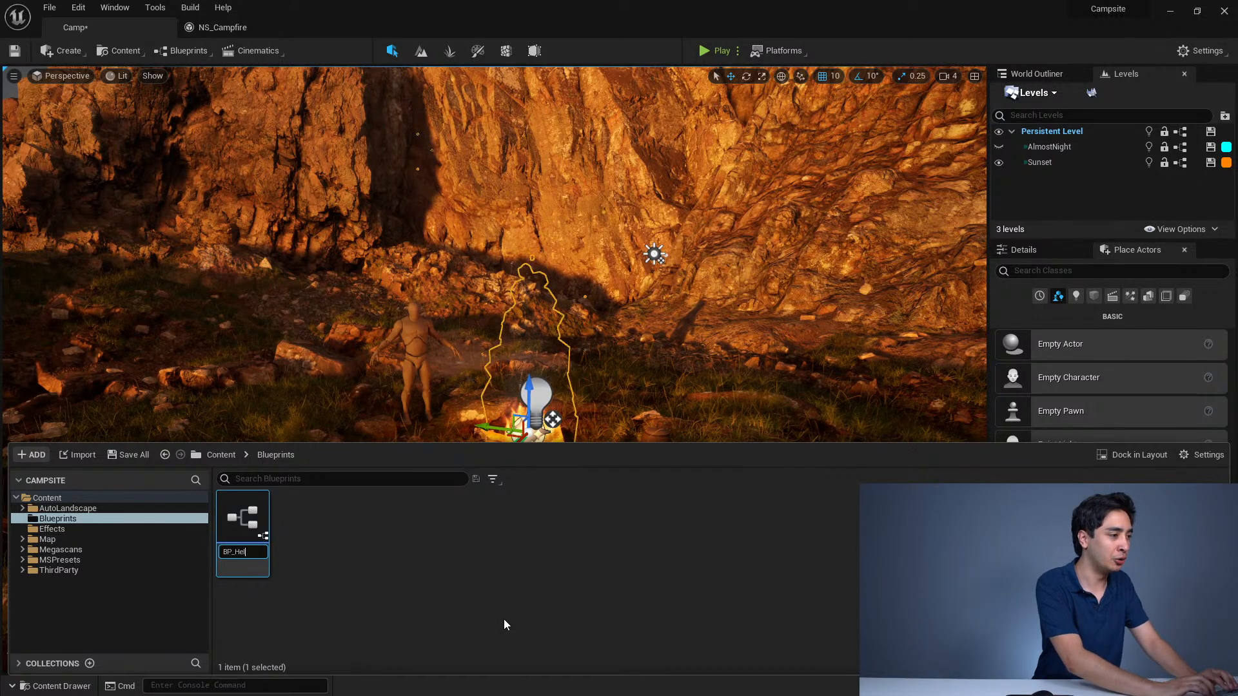
pyautogui.write('loWorld')
pyautogui.press('Return')
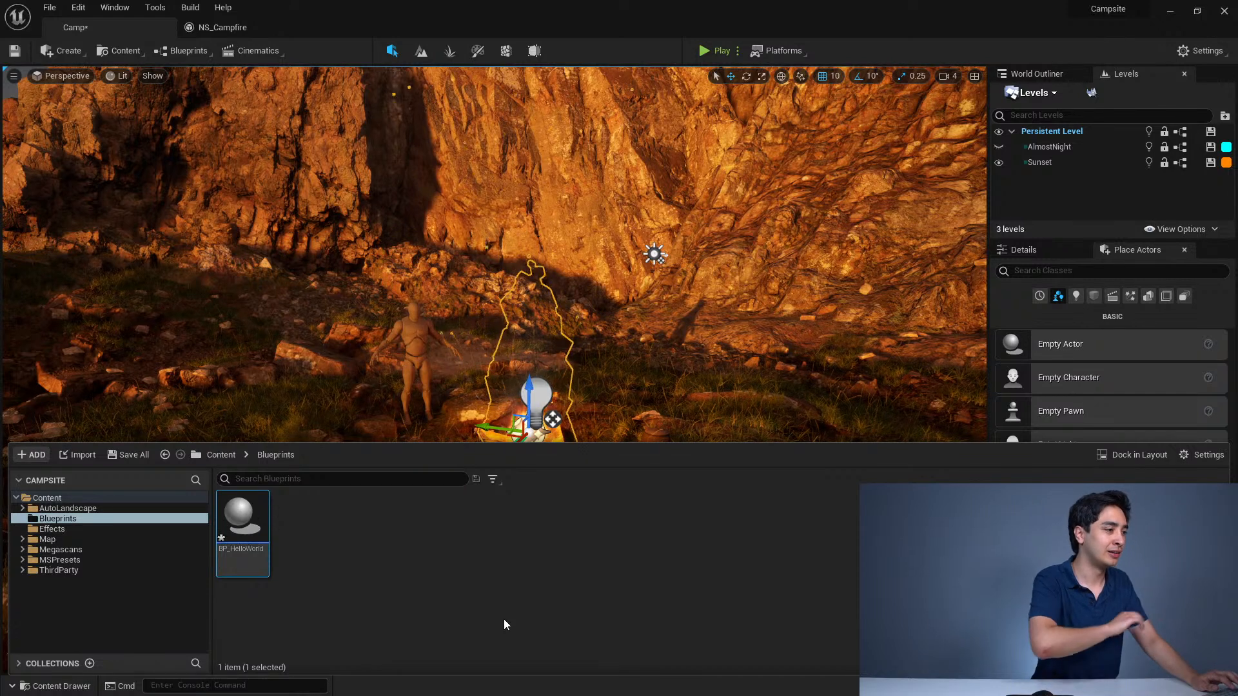
pyautogui.doubleClick(248, 564)
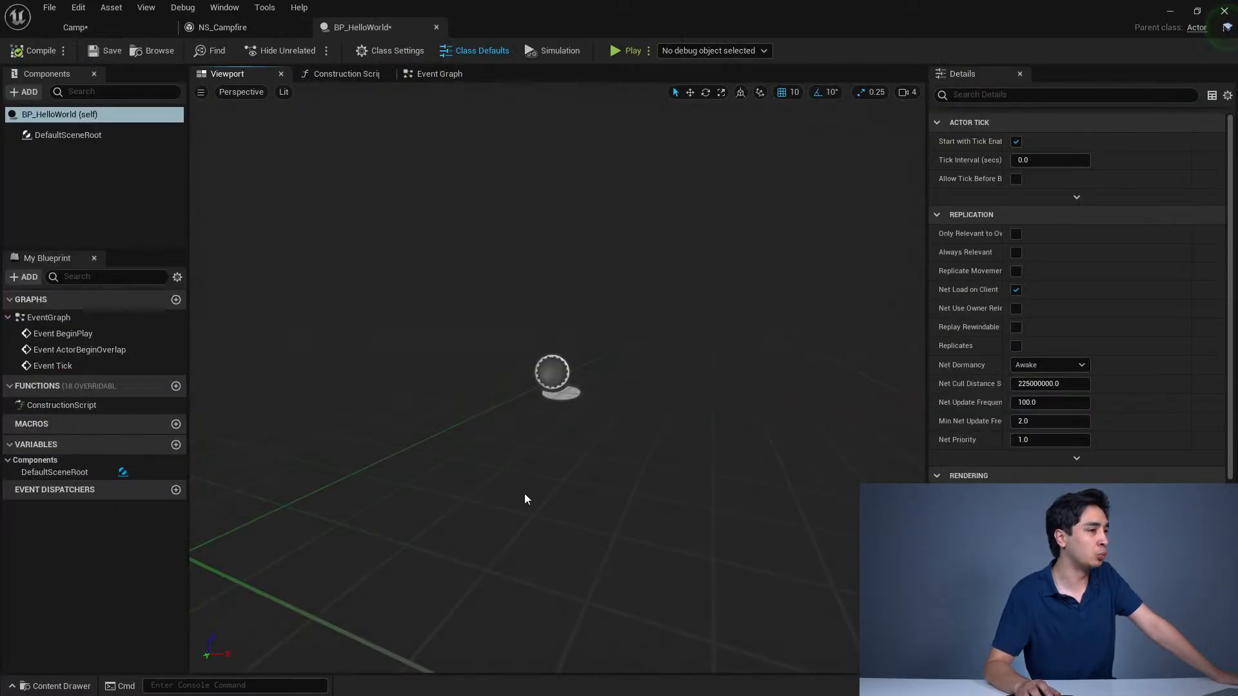
# Step: Return to the Camp level and fly back from the campfire to view the campsite and cliffs
pyautogui.click(148, 27)
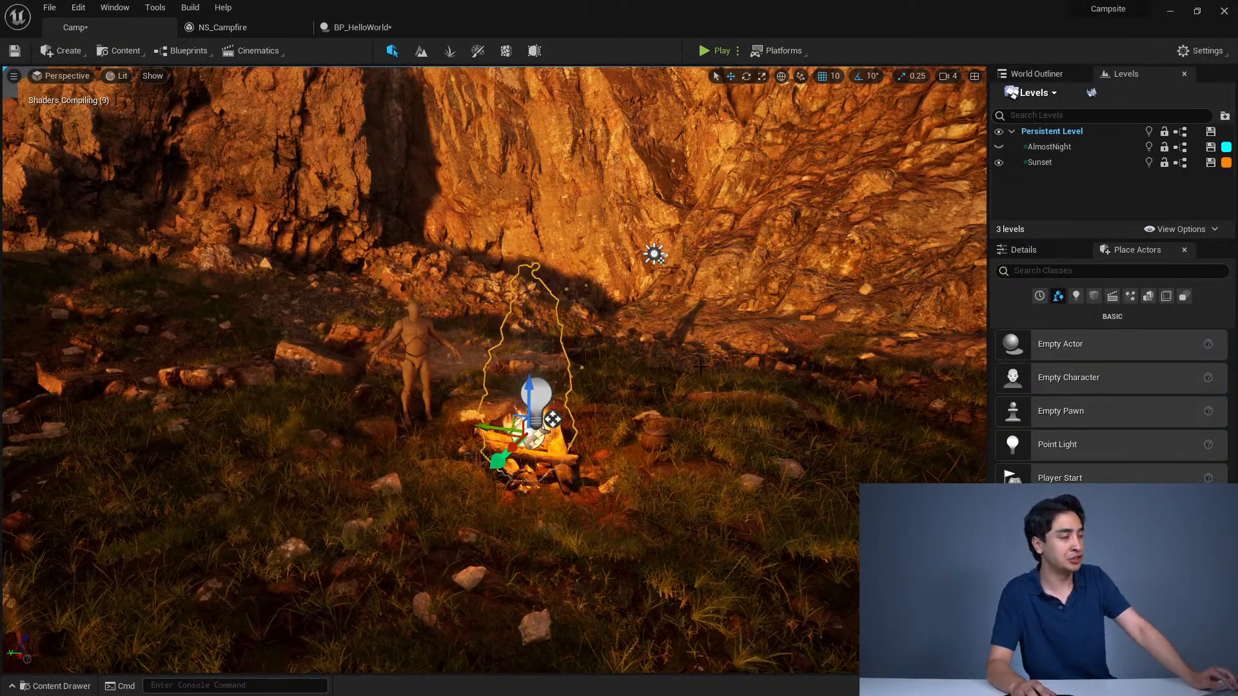
pyautogui.press('s')
pyautogui.moveTo(700, 367); pyautogui.dragTo(604, 365, button='right')
pyautogui.press('d')
pyautogui.press('s')
pyautogui.press('w')
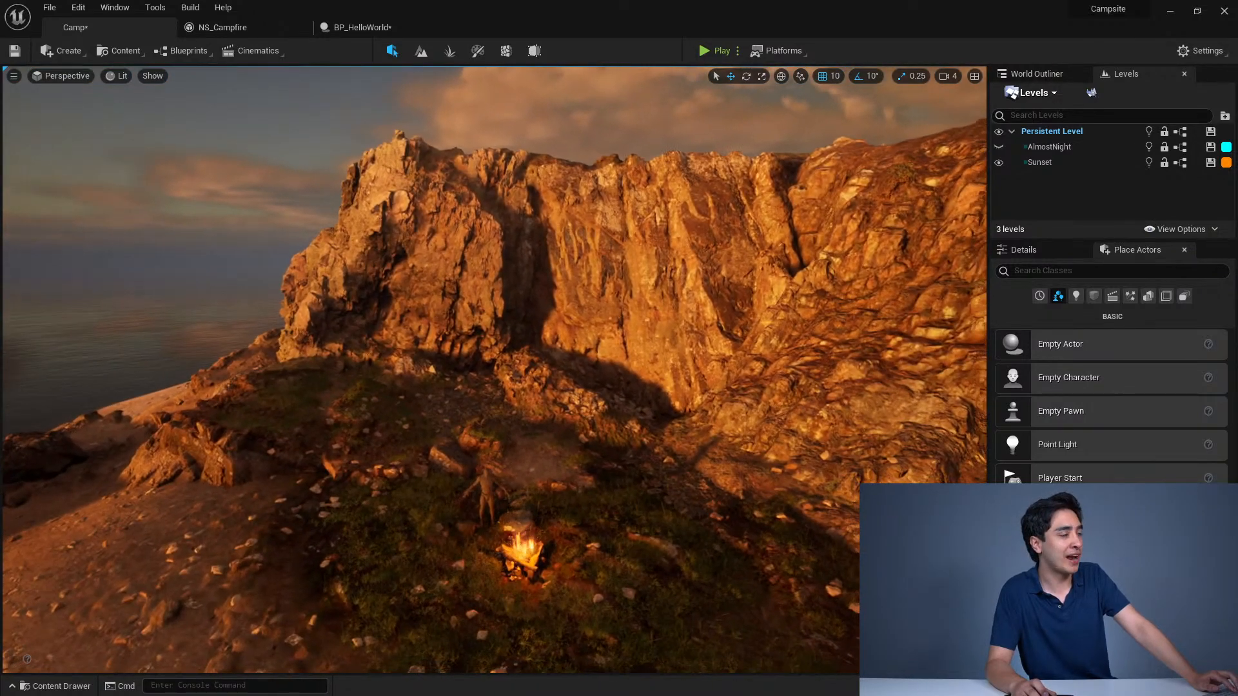
pyautogui.moveTo(716, 372); pyautogui.dragTo(717, 361, button='right')
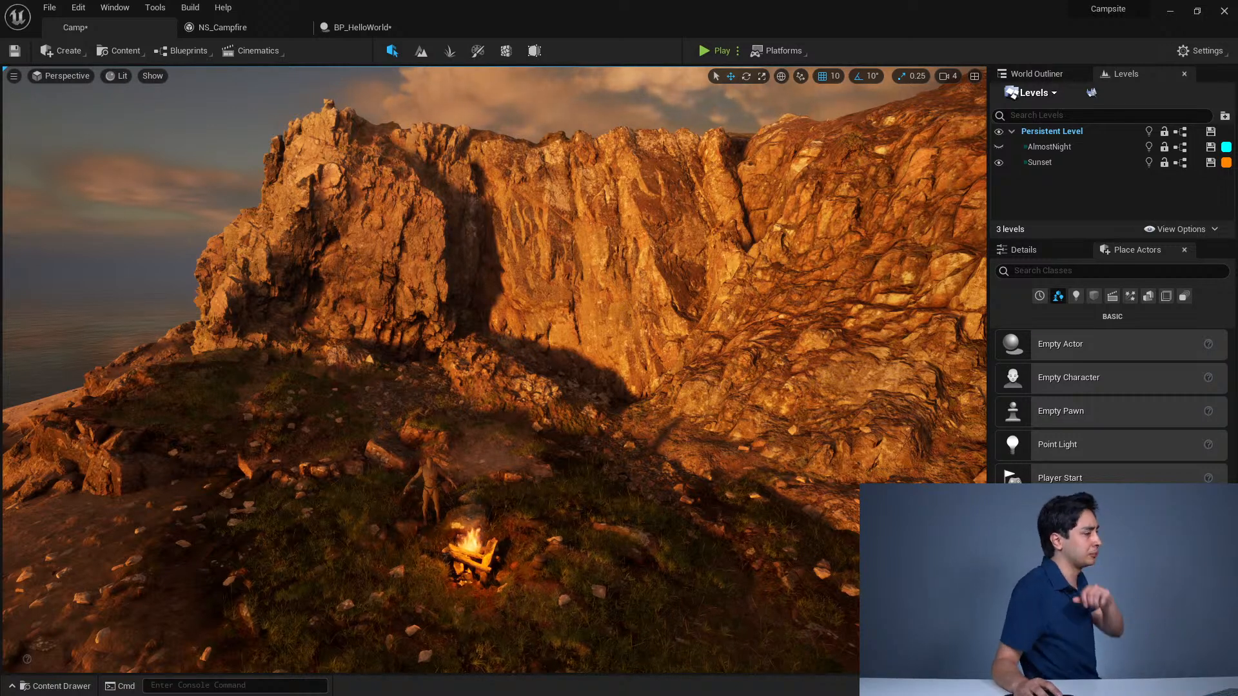
# Step: Bring the stream's live chat window over the Unreal editor to read the newest viewer questions
pyautogui.moveTo(0, 29); pyautogui.dragTo(112, 30)
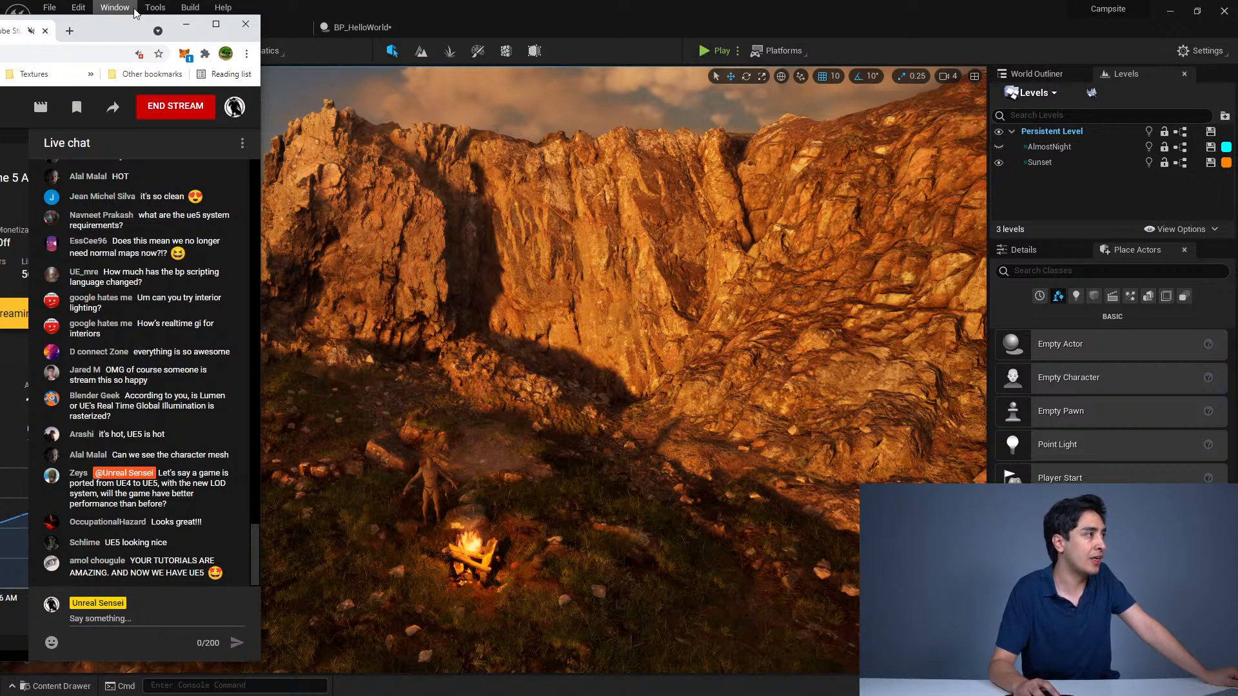
pyautogui.moveTo(122, 28); pyautogui.dragTo(135, 36)
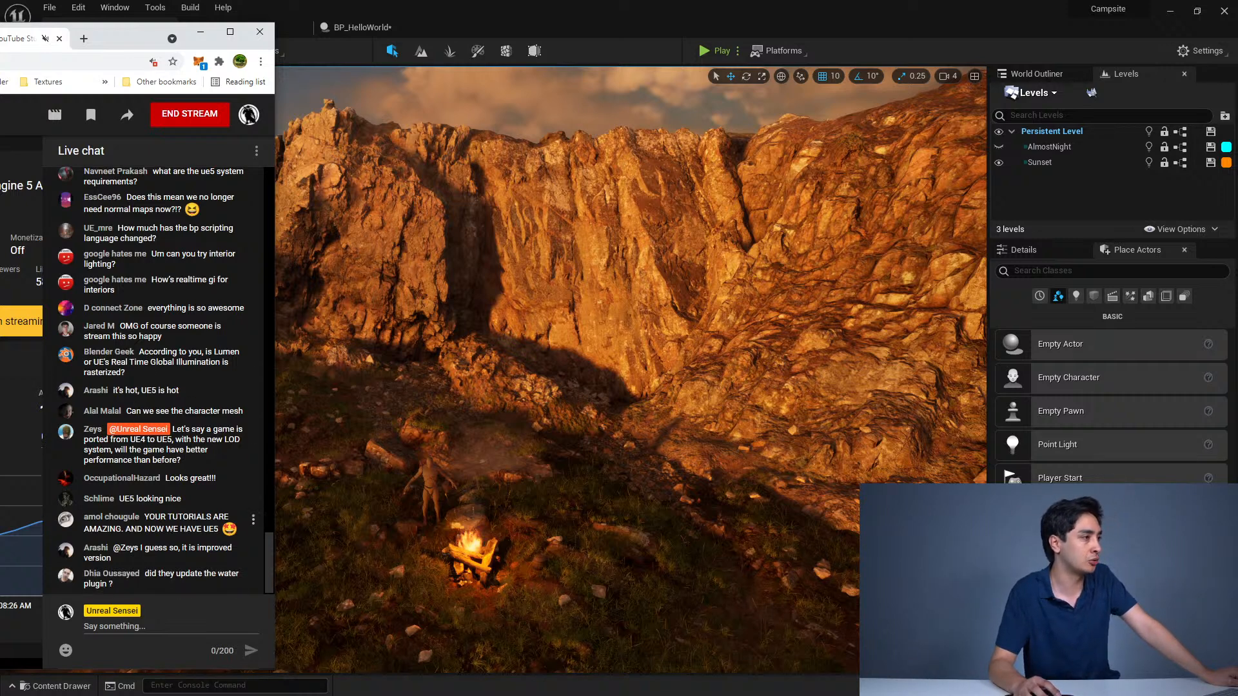
# Step: Move the live chat window off the editor and open the large coastal cliff's static mesh from the Camp level
pyautogui.moveTo(139, 36); pyautogui.dragTo(131, 36)
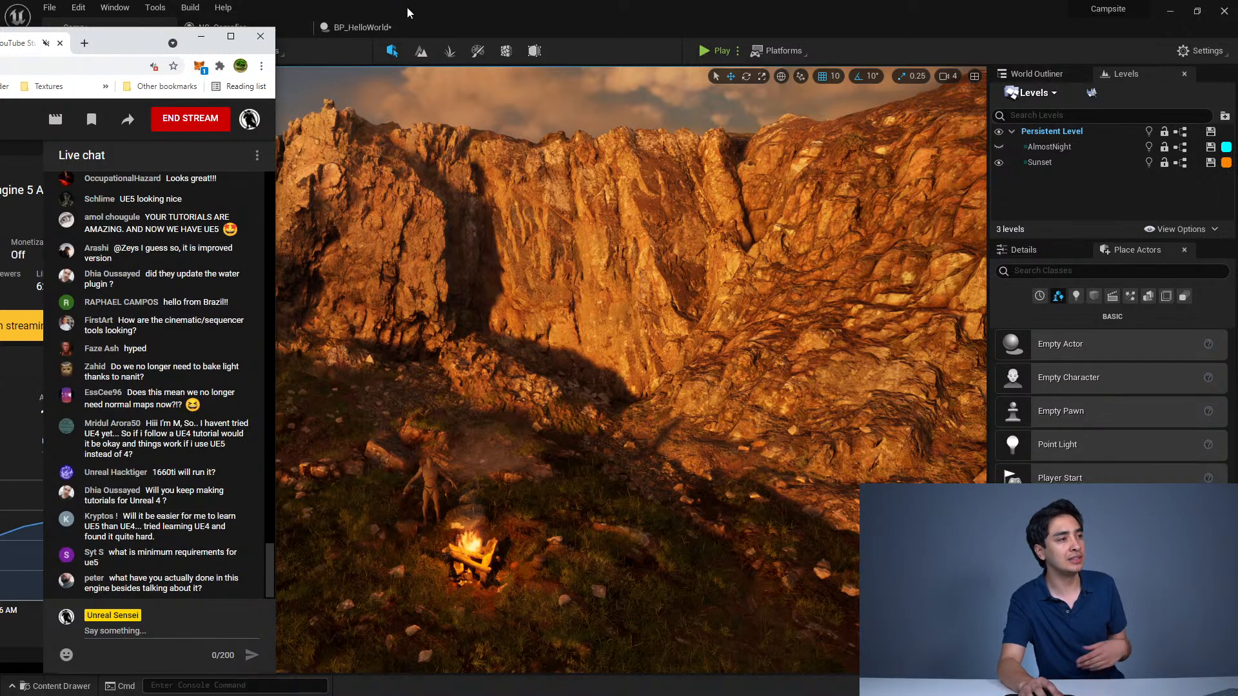
pyautogui.moveTo(134, 36); pyautogui.dragTo(0, 68)
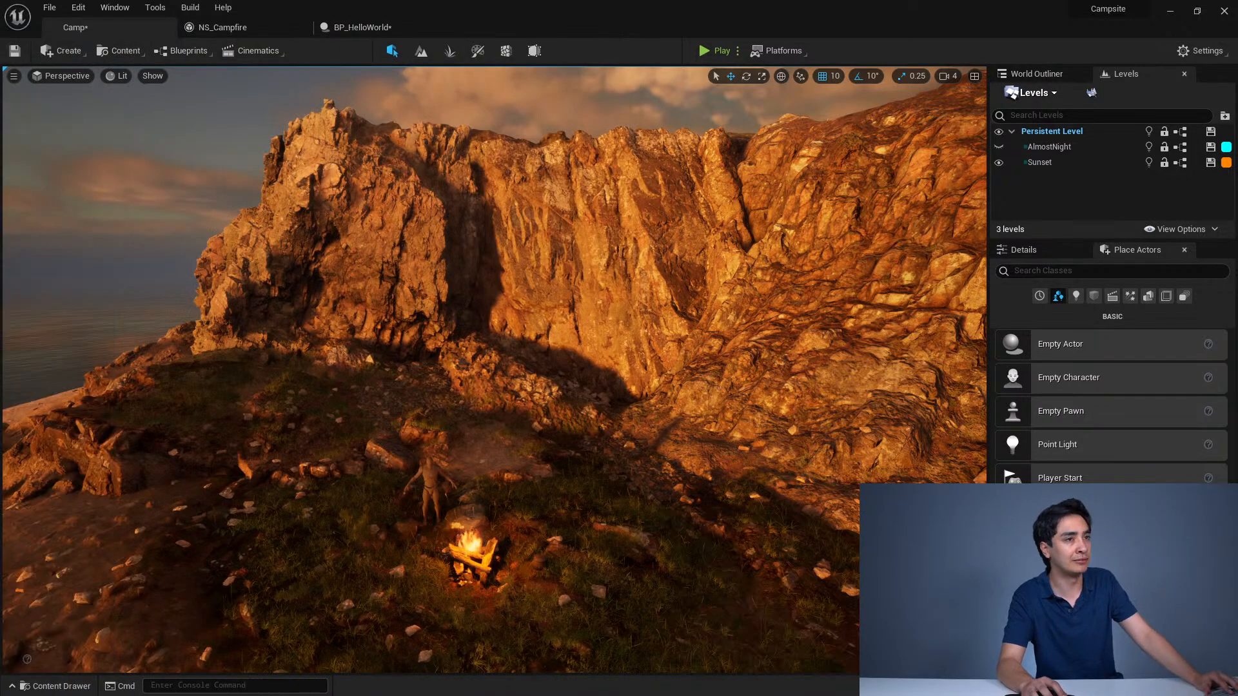
pyautogui.moveTo(631, 234); pyautogui.dragTo(196, 103)
pyautogui.click(690, 347)
pyautogui.press('f')
pyautogui.doubleClick(687, 361)
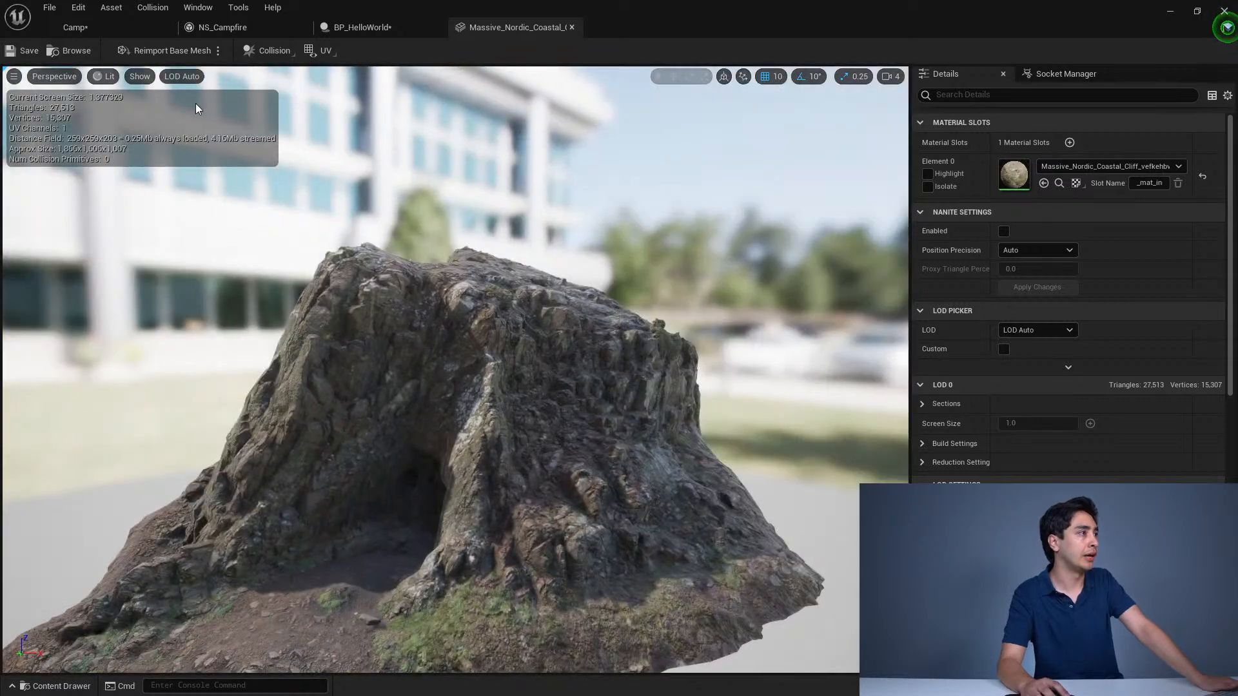
# Step: Preview the cliff mesh at LOD 4 and switch it back to LOD Auto
pyautogui.click(183, 76)
pyautogui.click(195, 177)
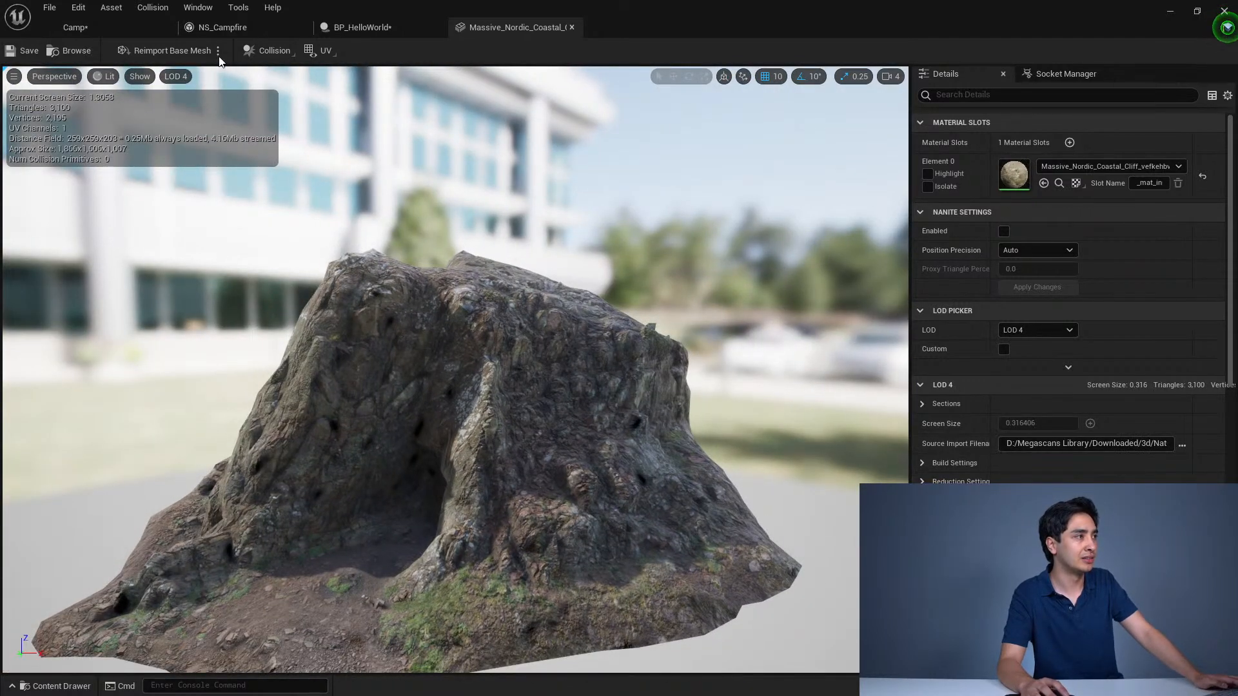
pyautogui.click(175, 76)
pyautogui.click(187, 107)
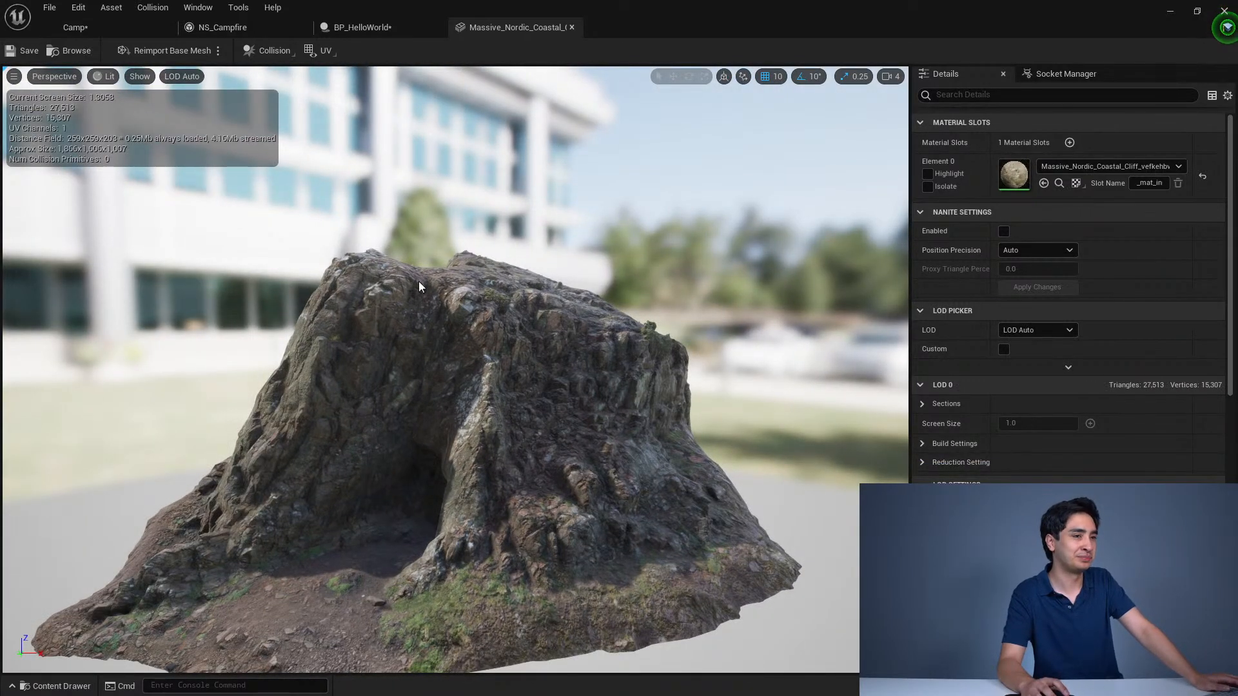
# Step: Filter the mesh details by "nanit" and inspect the cliff mesh's triangles up close in Wireframe view
pyautogui.click(948, 99)
pyautogui.write('nanit')
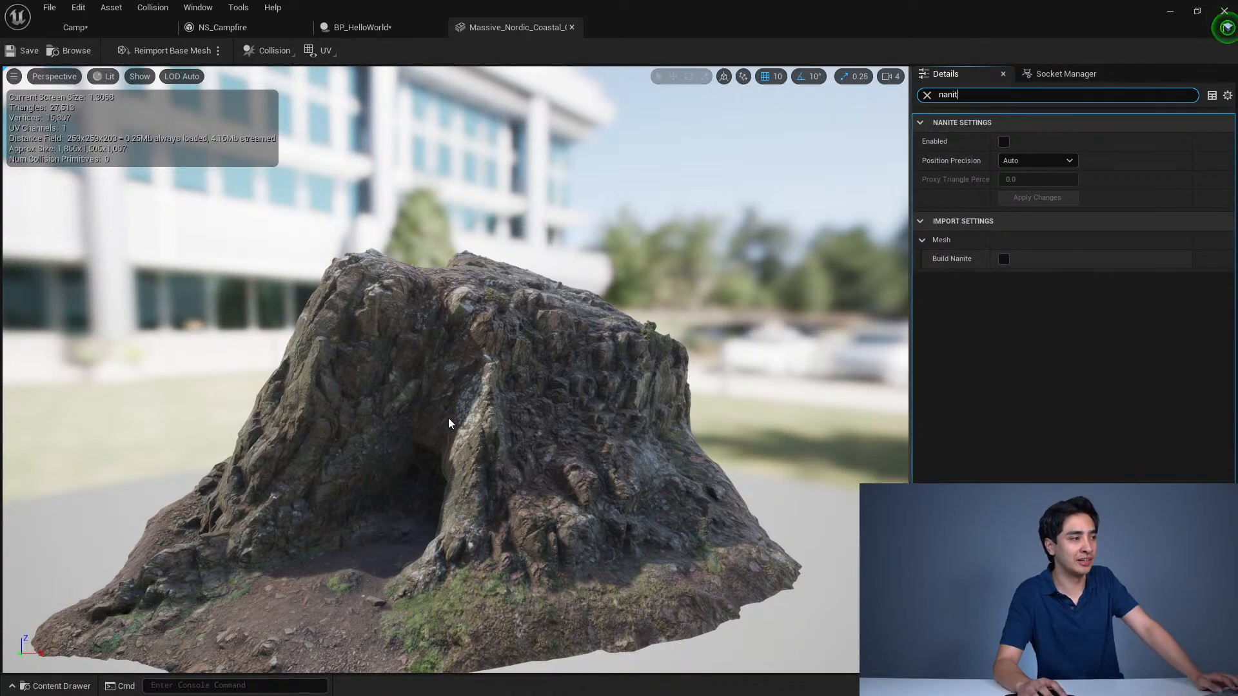
pyautogui.scroll(2, 483, 392)
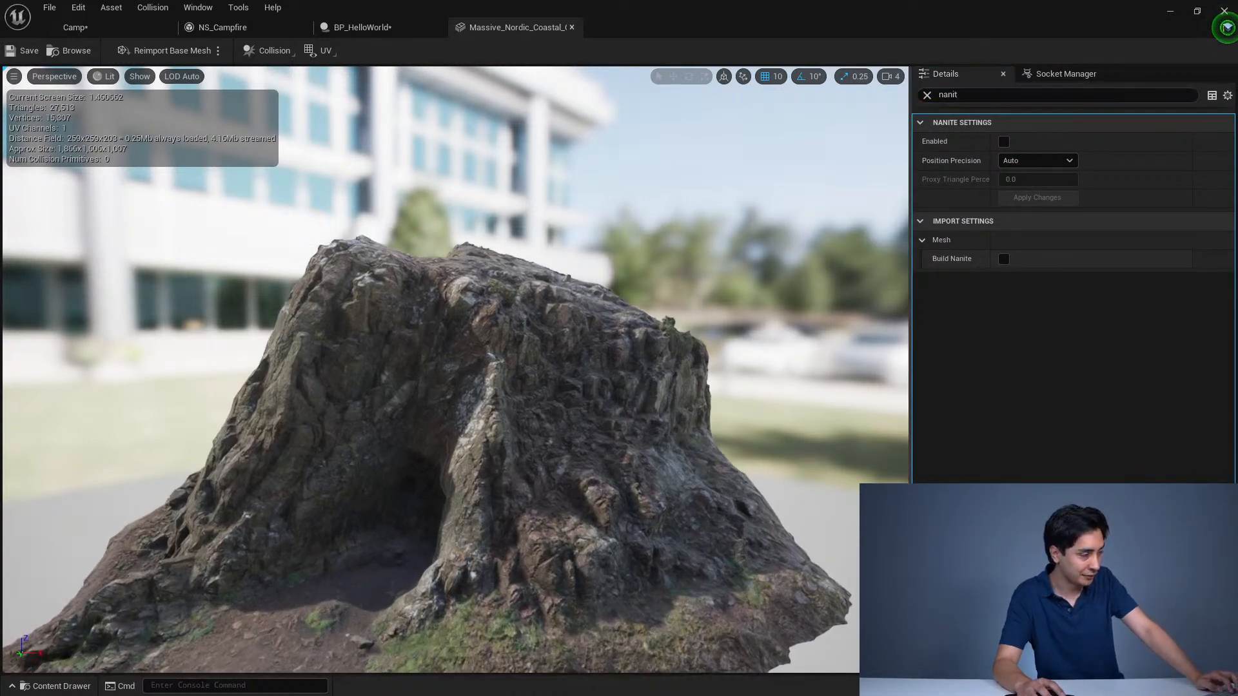
pyautogui.scroll(3, 485, 401)
pyautogui.hotkey('alt', '2')
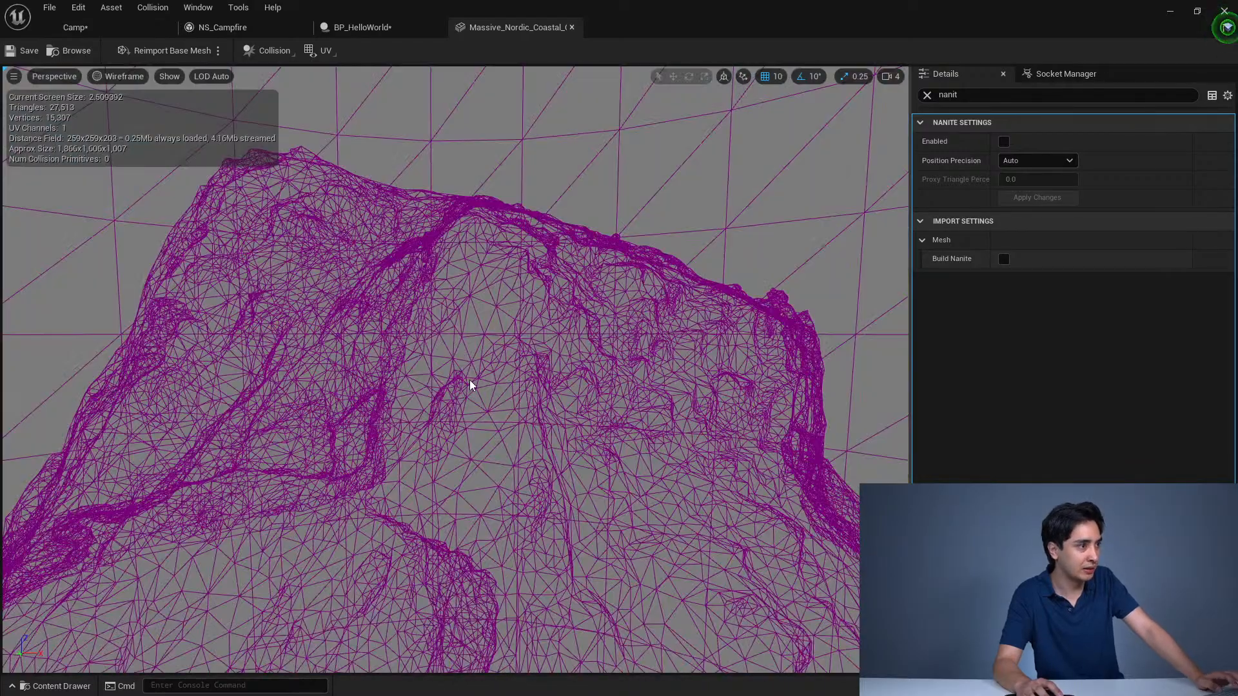
pyautogui.moveTo(505, 368); pyautogui.dragTo(474, 369)
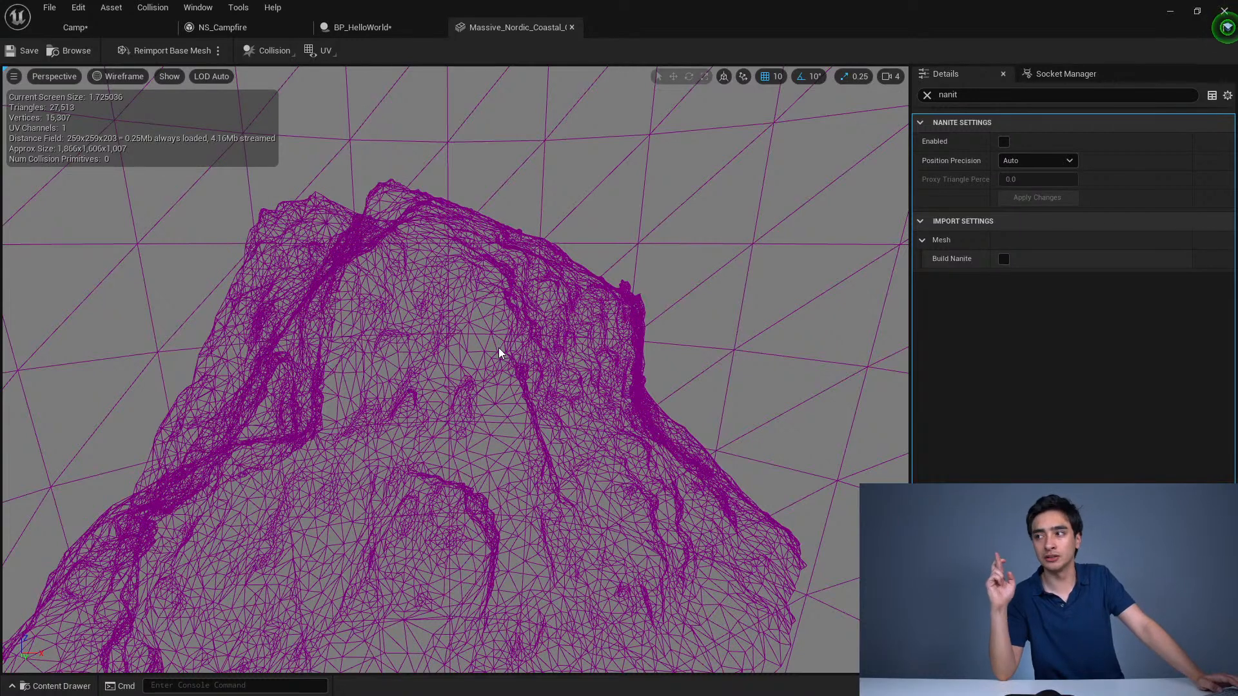
# Step: Enable Nanite on the cliff mesh with Position Precision set to Auto and apply the changes
pyautogui.click(1004, 141)
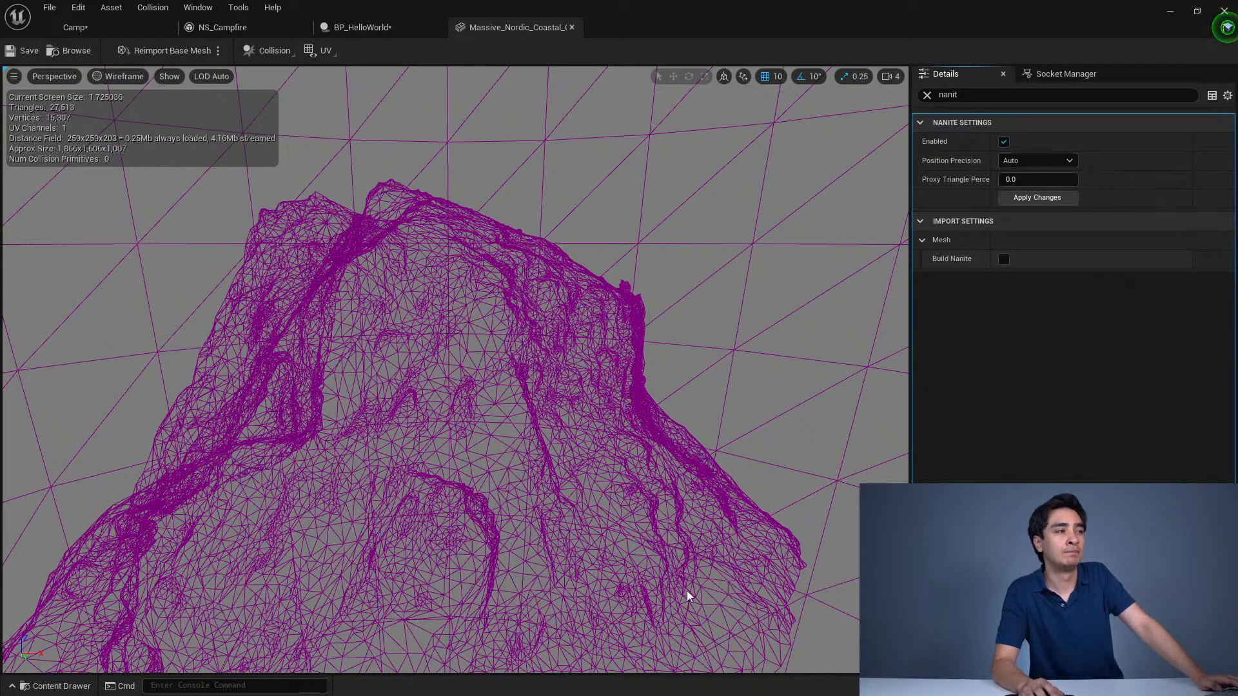
pyautogui.scroll(-5, 638, 492)
pyautogui.scroll(6, 638, 492)
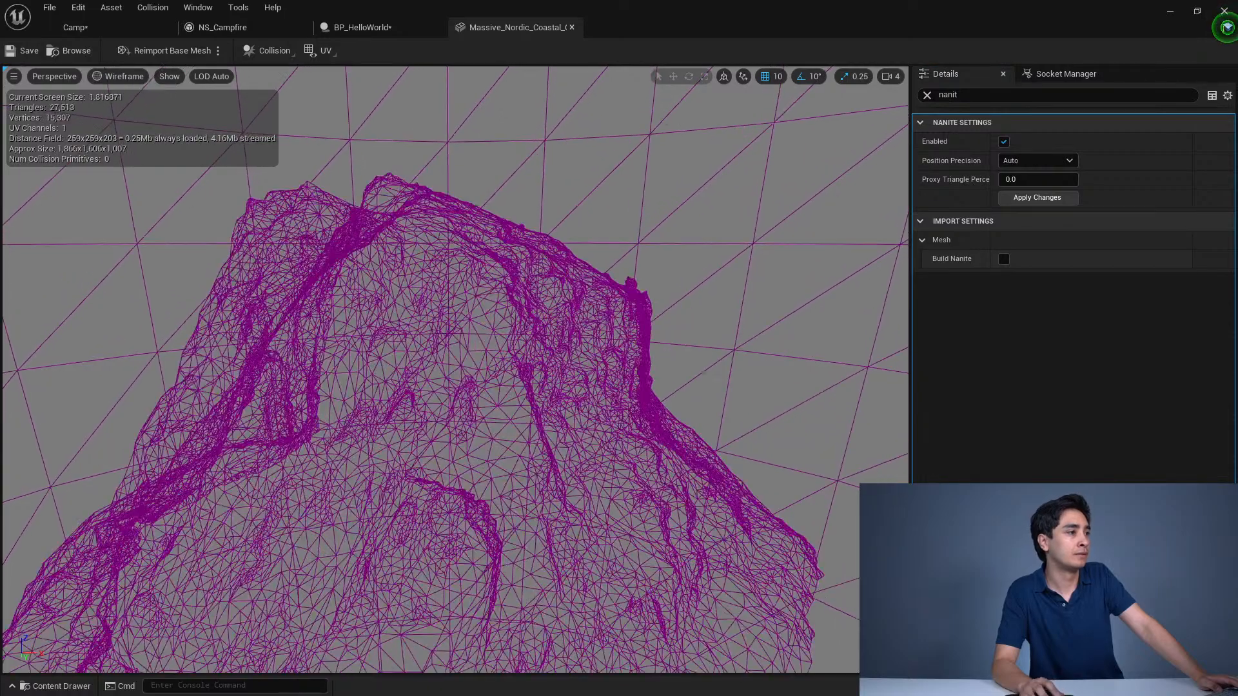
pyautogui.scroll(-5, 455, 369)
pyautogui.scroll(5, 455, 369)
pyautogui.scroll(-5, 455, 369)
pyautogui.scroll(6, 456, 370)
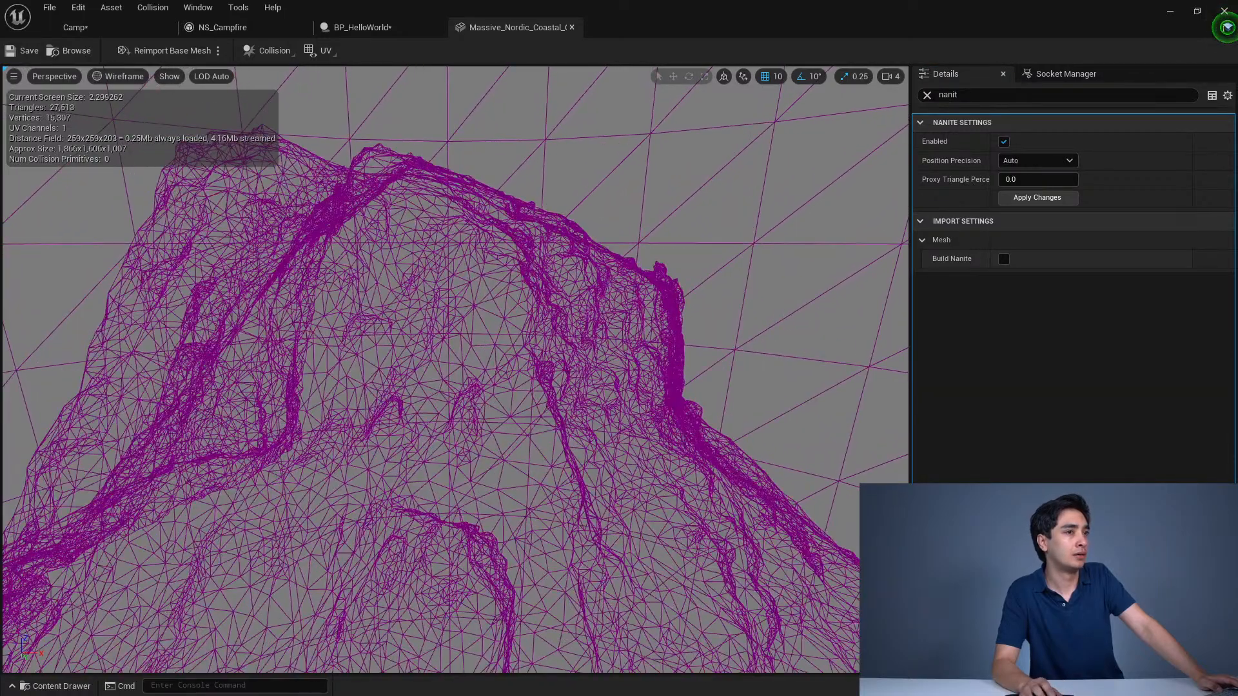
pyautogui.click(1038, 161)
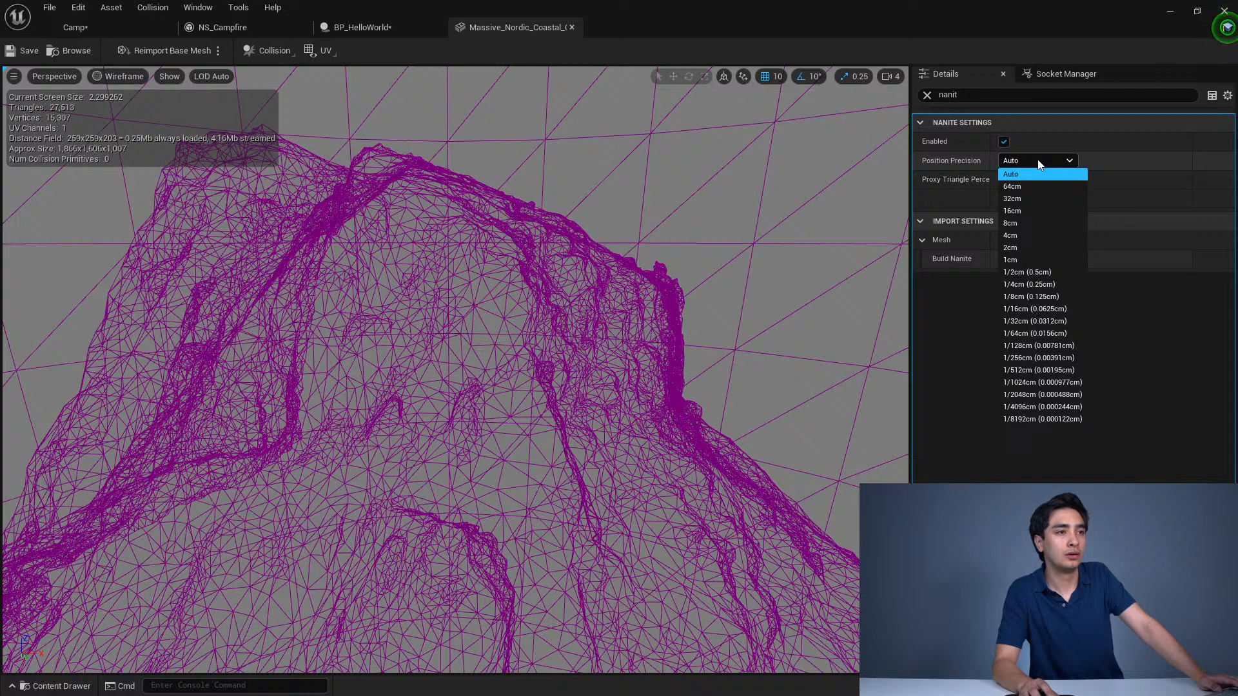
pyautogui.click(1039, 174)
pyautogui.click(1038, 198)
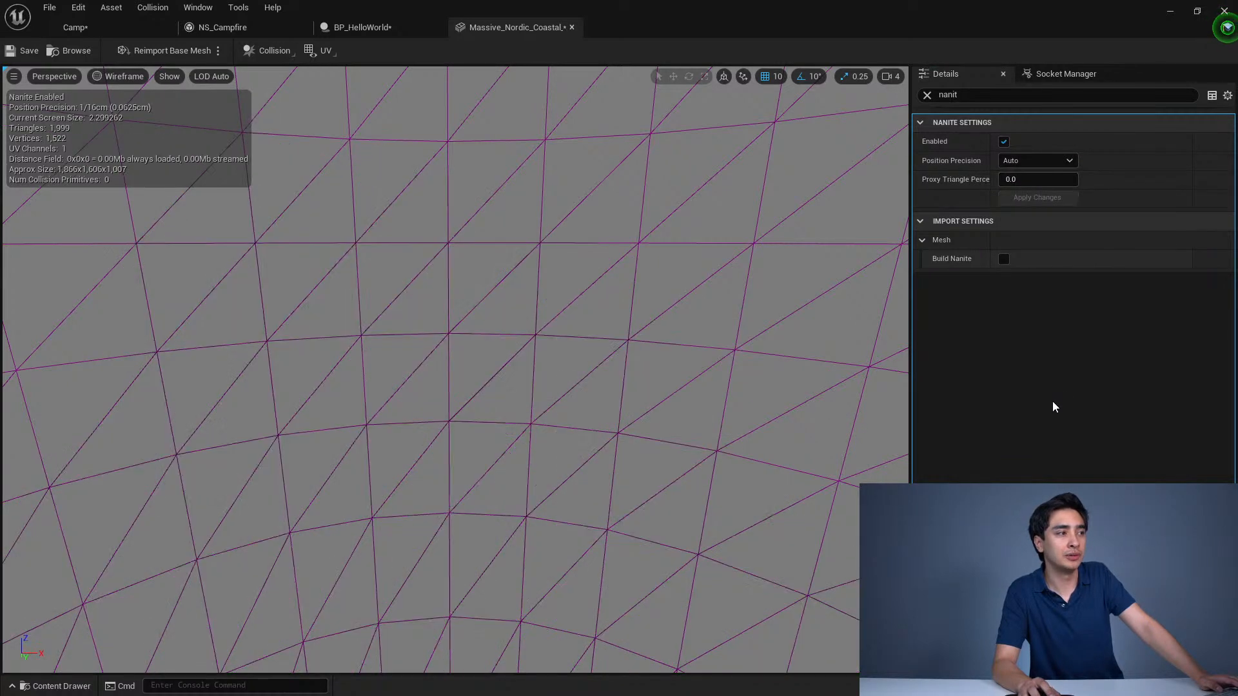
pyautogui.moveTo(538, 378); pyautogui.dragTo(535, 374, button='right')
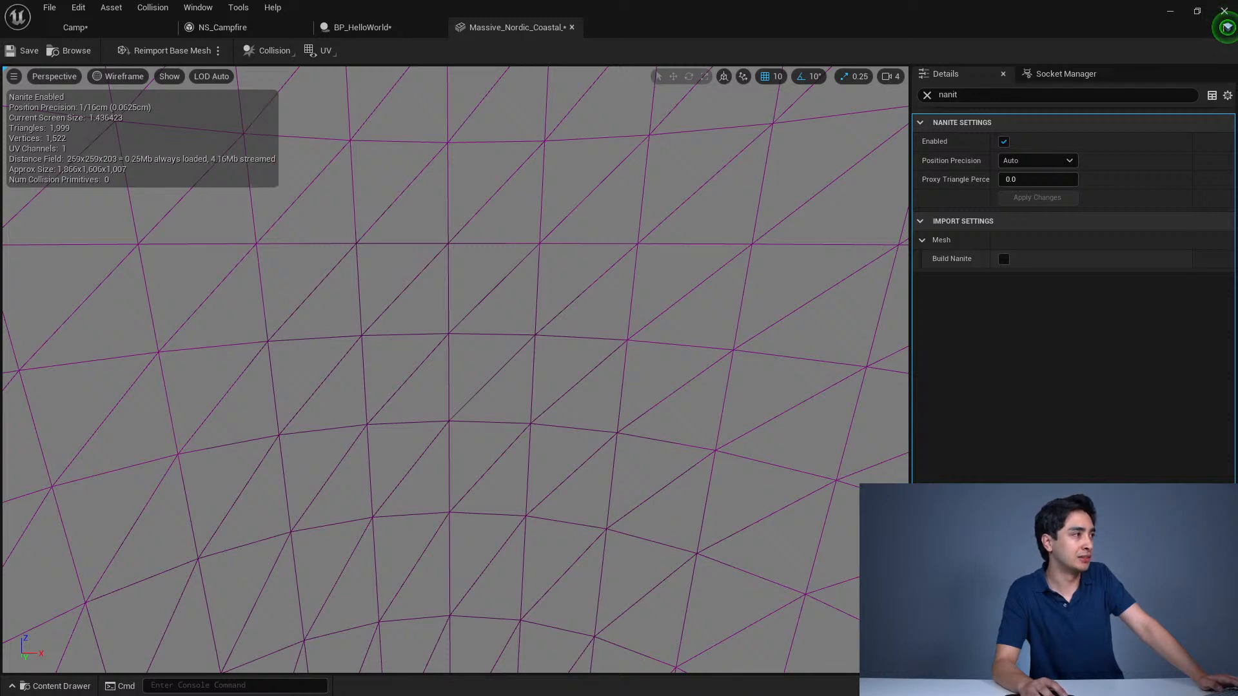
# Step: Bring up the stream's live chat to read new viewer messages and return to the mesh editor
pyautogui.hotkey('alt', 'Tab')
pyautogui.moveTo(186, 29); pyautogui.dragTo(146, 29)
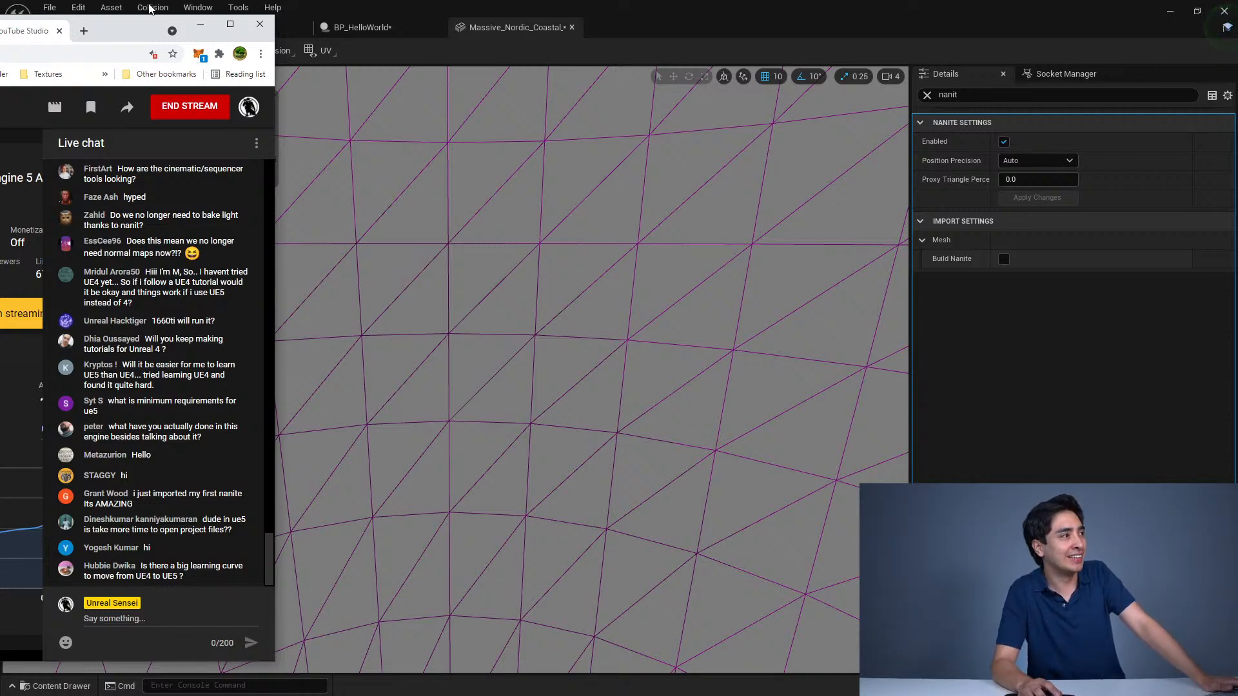
pyautogui.moveTo(126, 28); pyautogui.dragTo(471, 34)
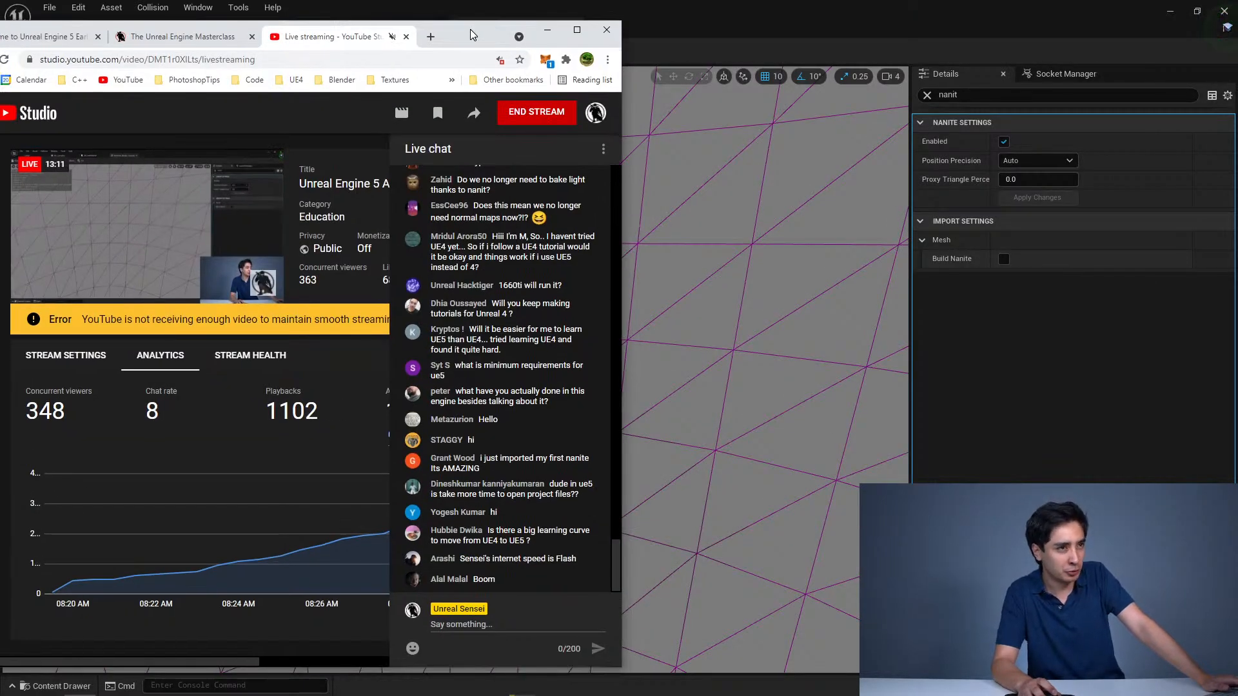
pyautogui.click(1003, 250)
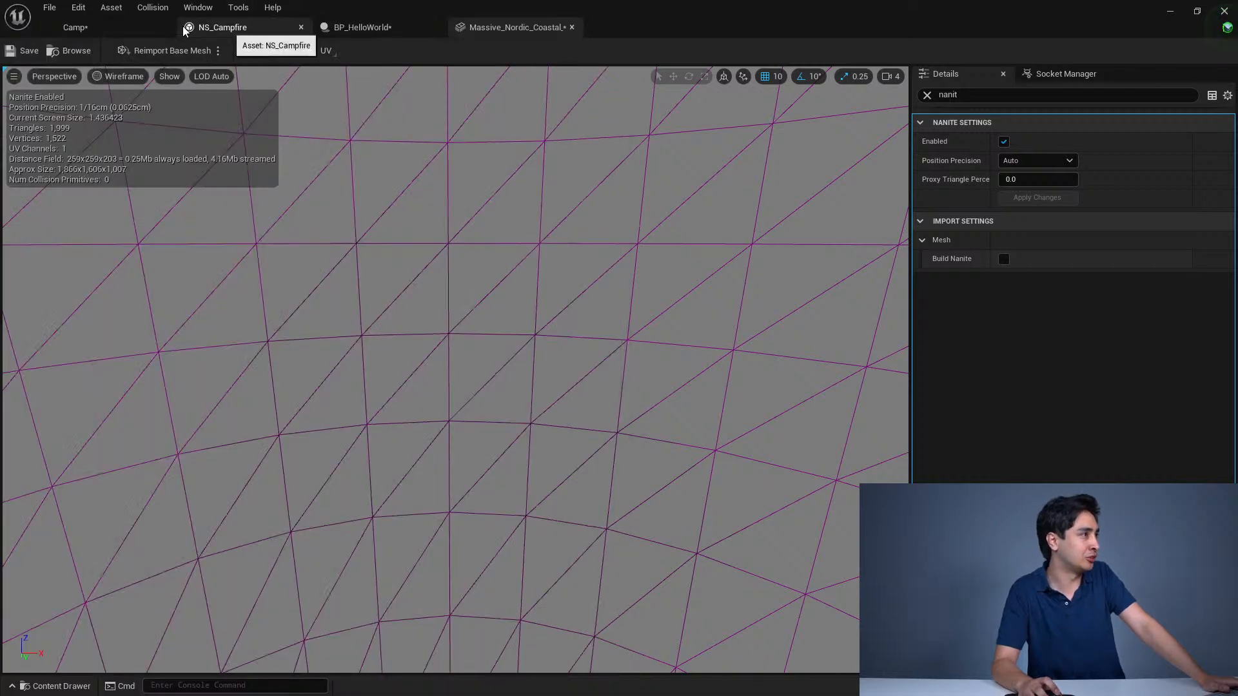
# Step: Return to the Camp level, focus on the selected cliff, and inspect the scene's geometry in Wireframe view
pyautogui.click(90, 27)
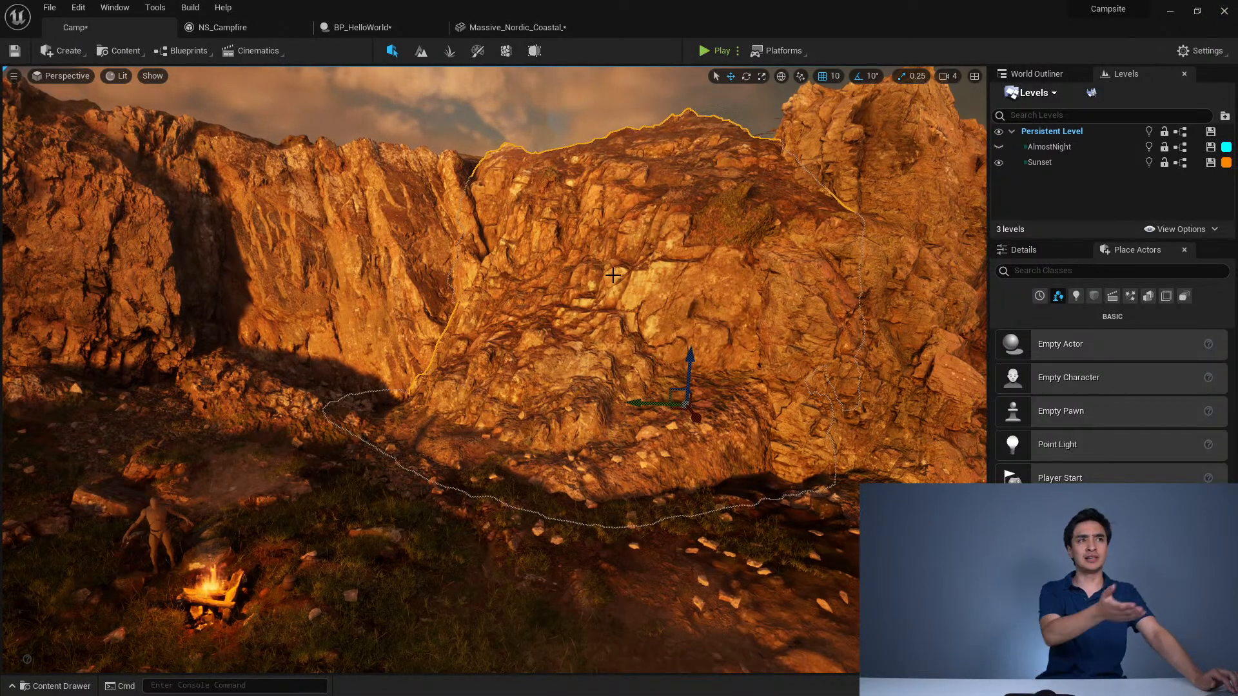
pyautogui.hotkey('ctrl', 'space')
pyautogui.hotkey('ctrl', 'space')
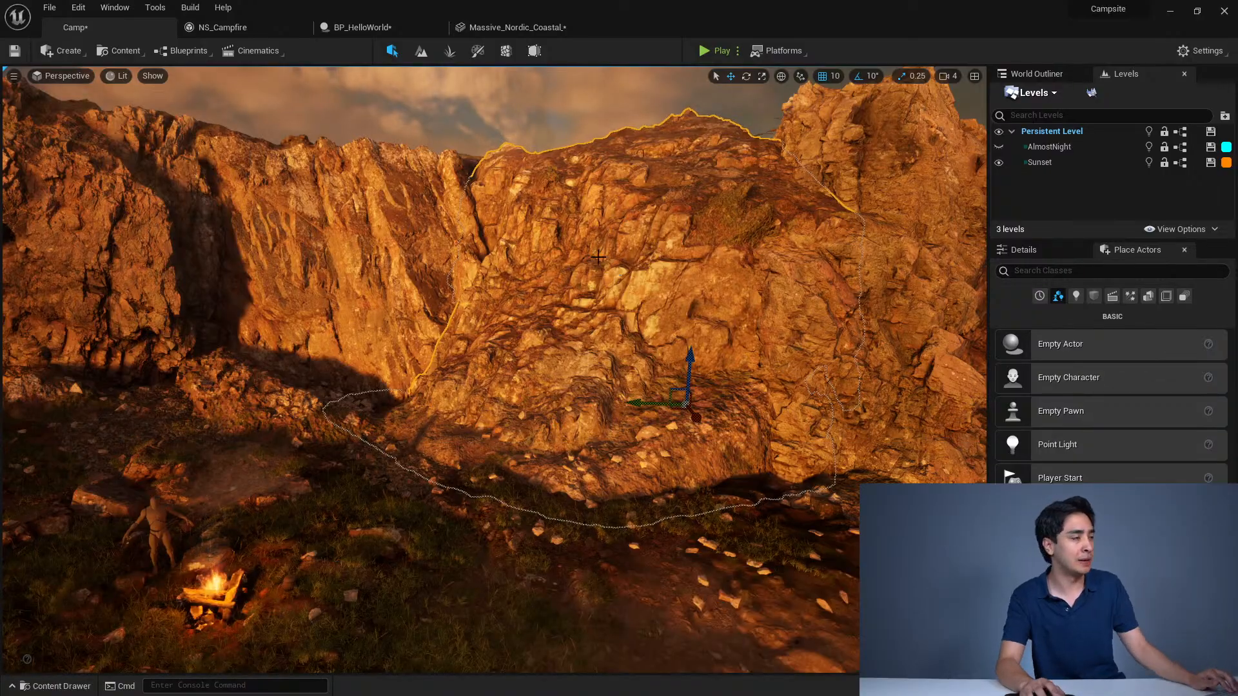
pyautogui.press('f')
pyautogui.hotkey('alt', '2')
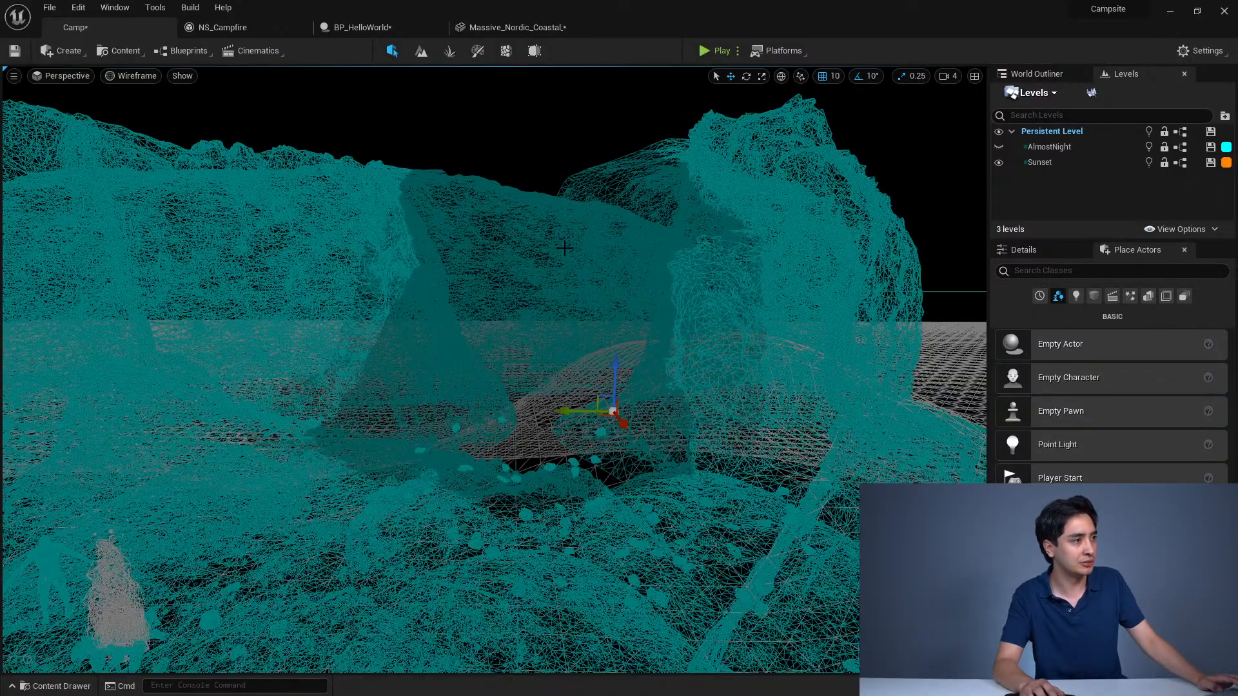
pyautogui.keyDown('alt'); pyautogui.moveTo(565, 247); pyautogui.dragTo(344, 341); pyautogui.keyUp('alt')
pyautogui.click(463, 333)
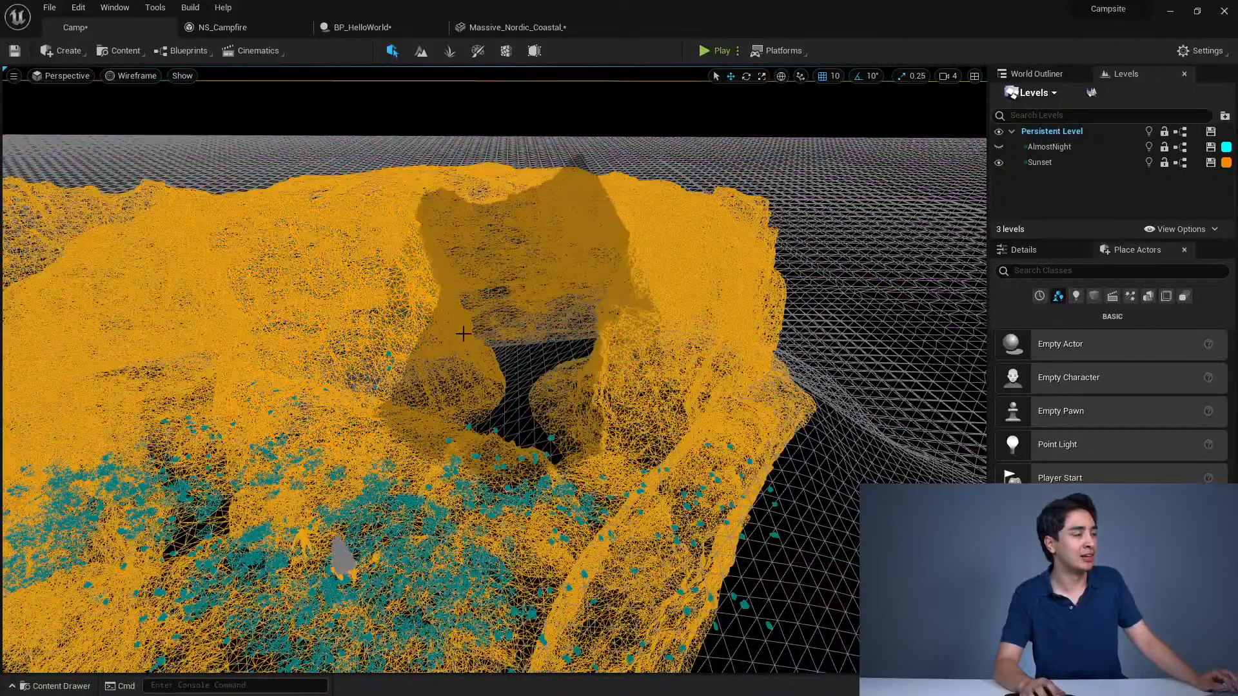
pyautogui.click(636, 335)
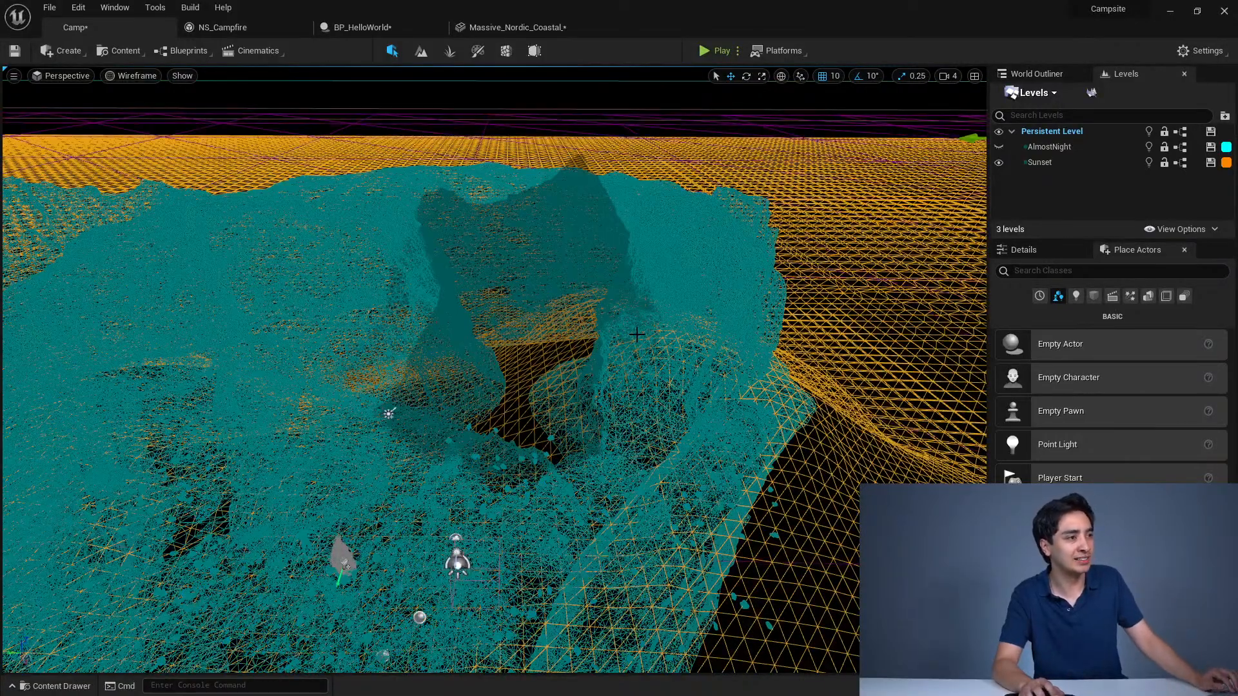
# Step: Examine the cliff up close in Unlit view and switch the level back to Lit view
pyautogui.press('w')
pyautogui.moveTo(621, 330); pyautogui.dragTo(635, 264, button='right')
pyautogui.hotkey('alt', '3')
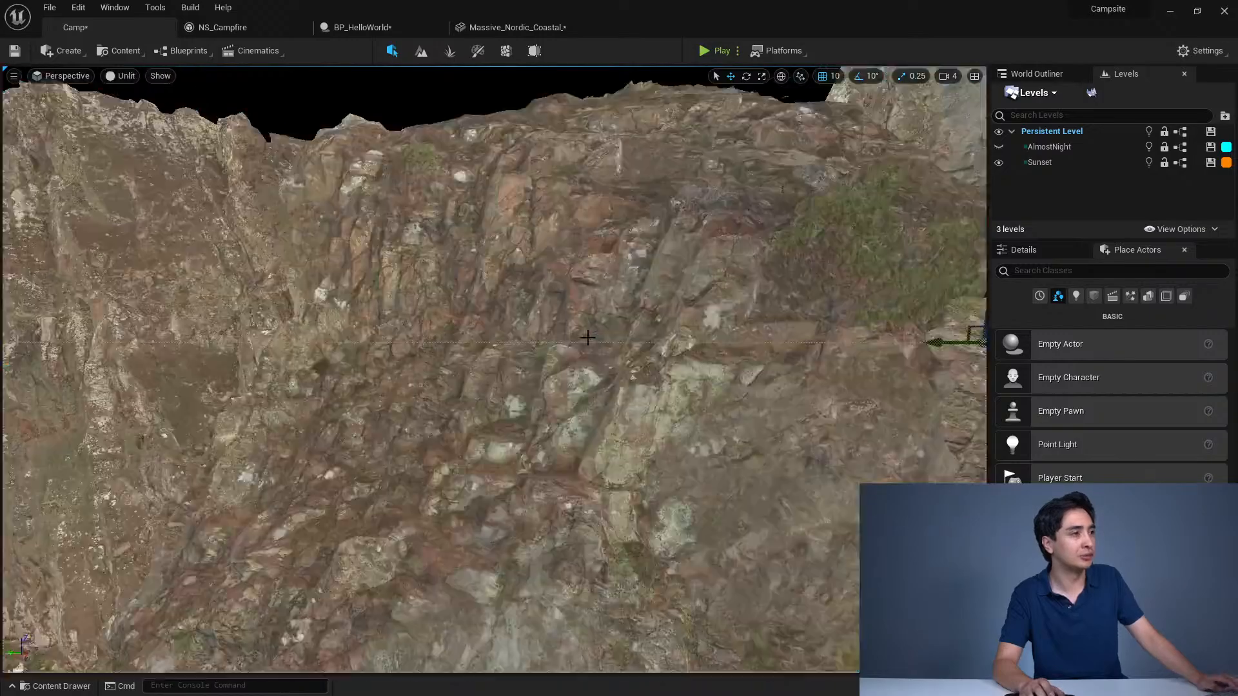
pyautogui.hotkey('alt', '4')
pyautogui.scroll(-10, 296, 500)
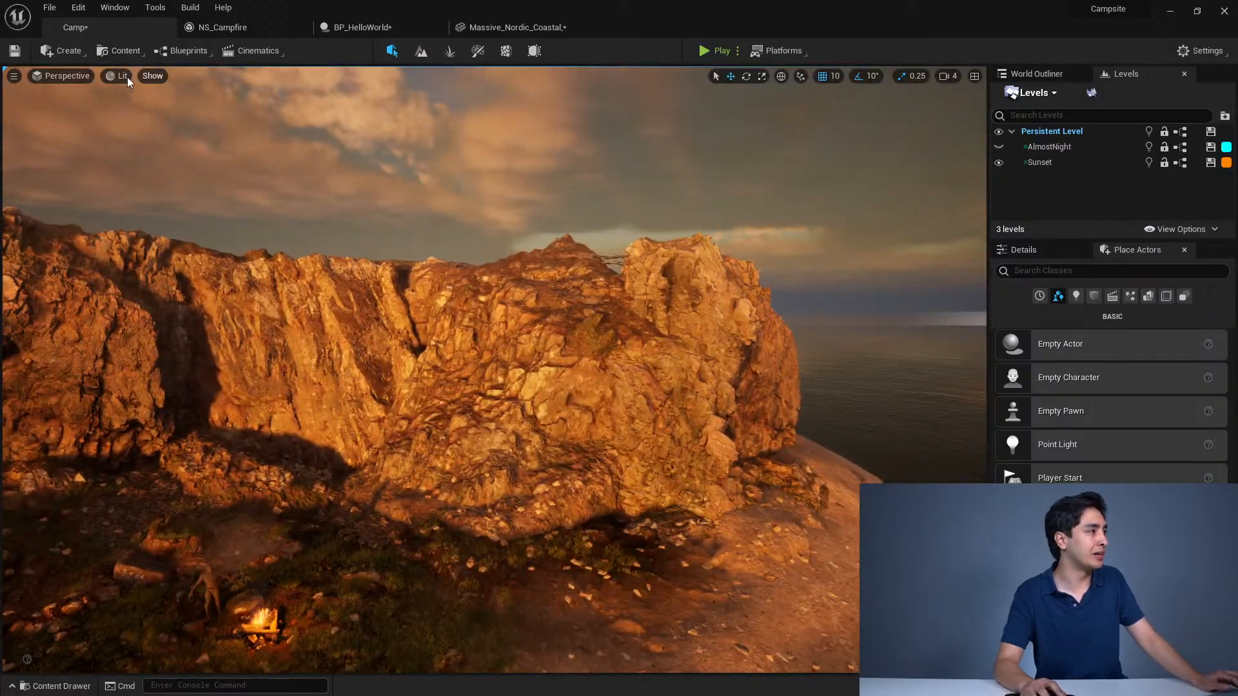
# Step: Show the level in the Nanite Triangles visualization and examine the cliff's triangle detail from near and far distances
pyautogui.click(124, 76)
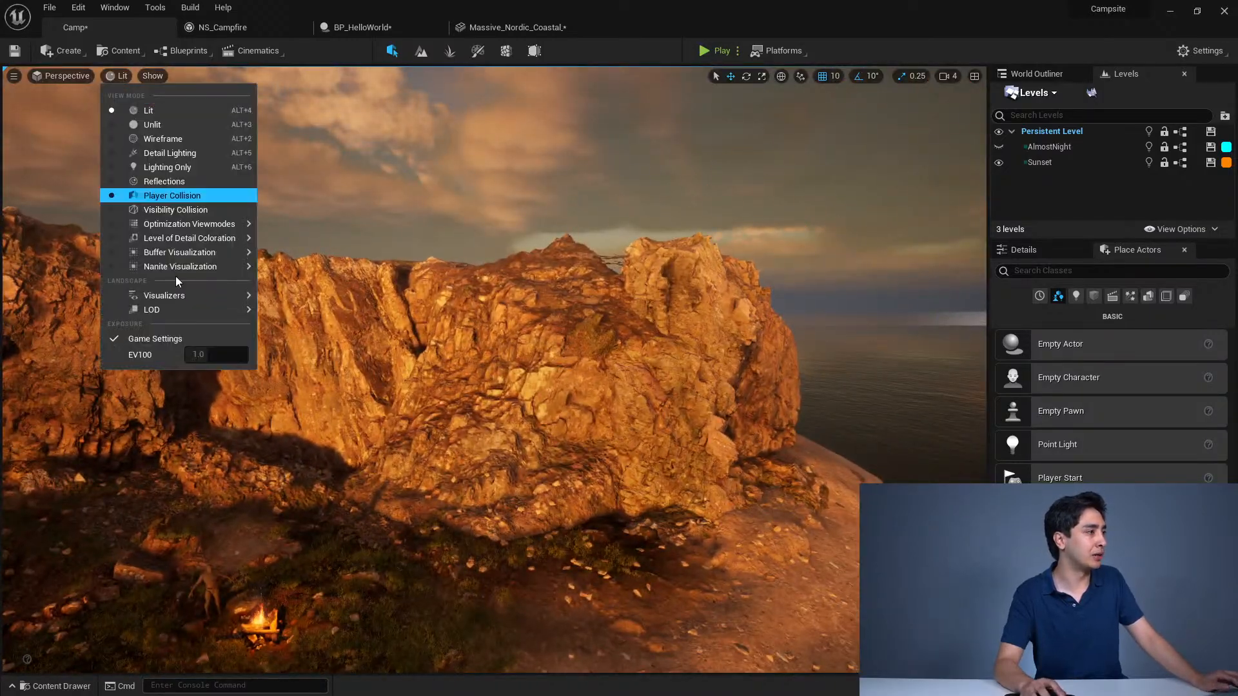
pyautogui.moveTo(178, 273)
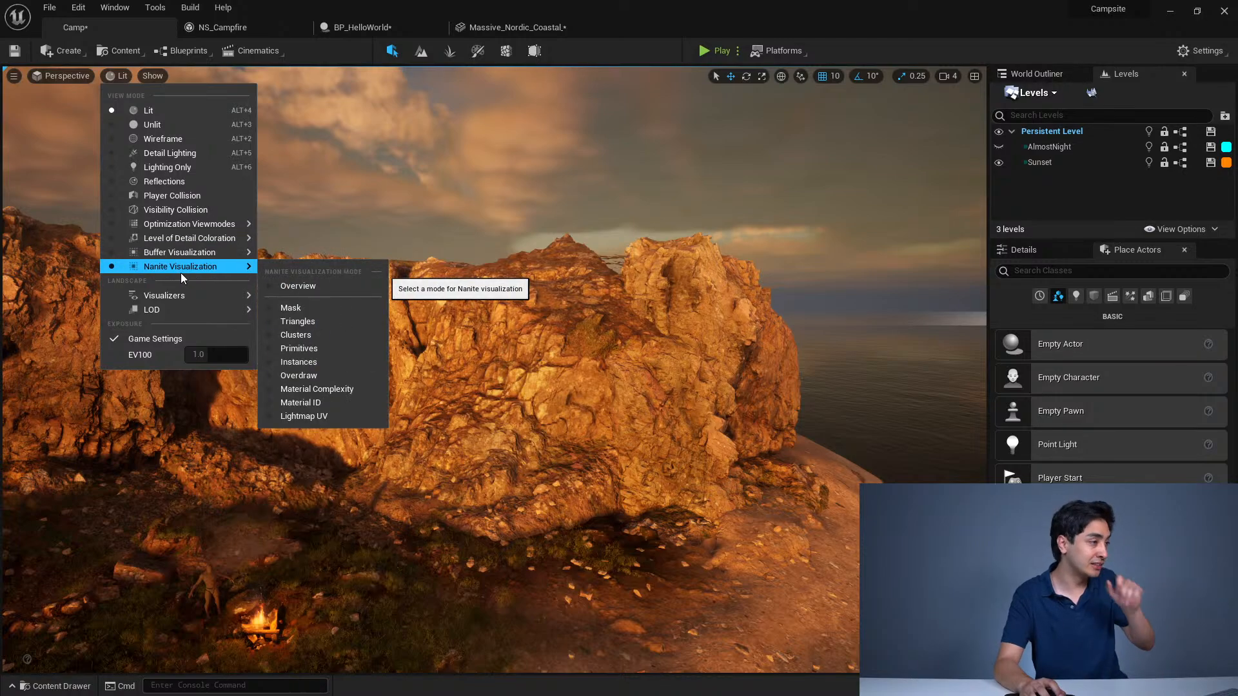
pyautogui.click(297, 321)
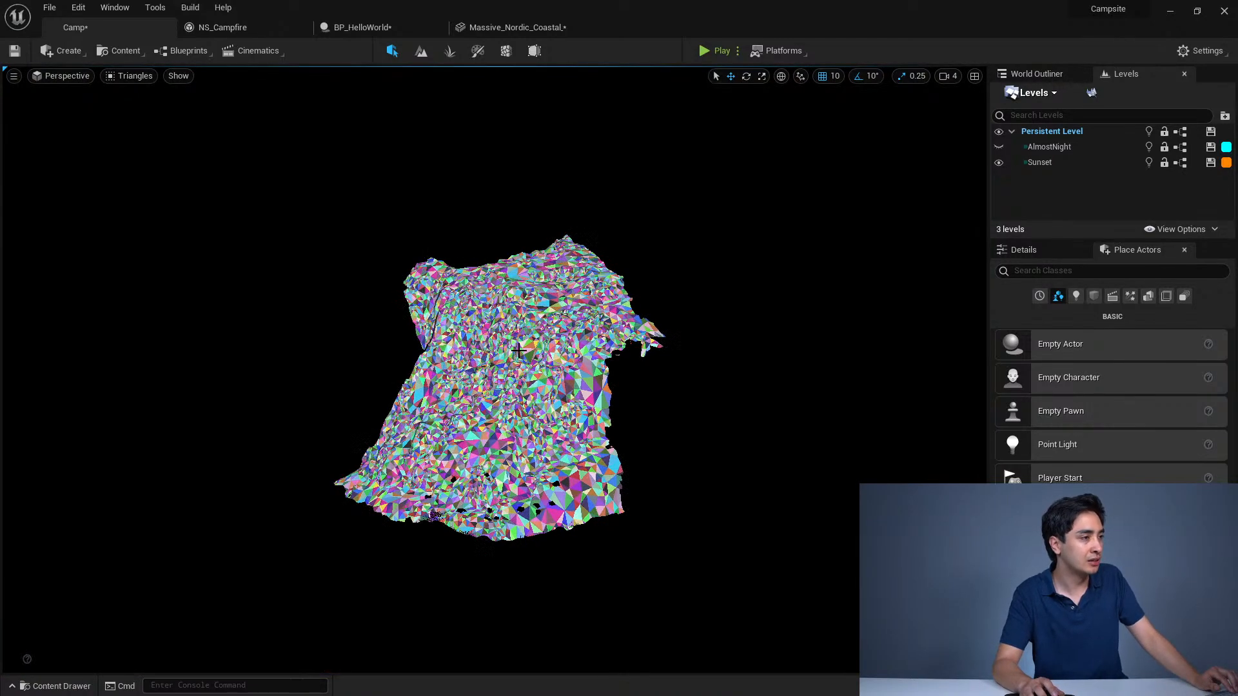
pyautogui.scroll(5, 493, 370)
pyautogui.scroll(-3, 493, 370)
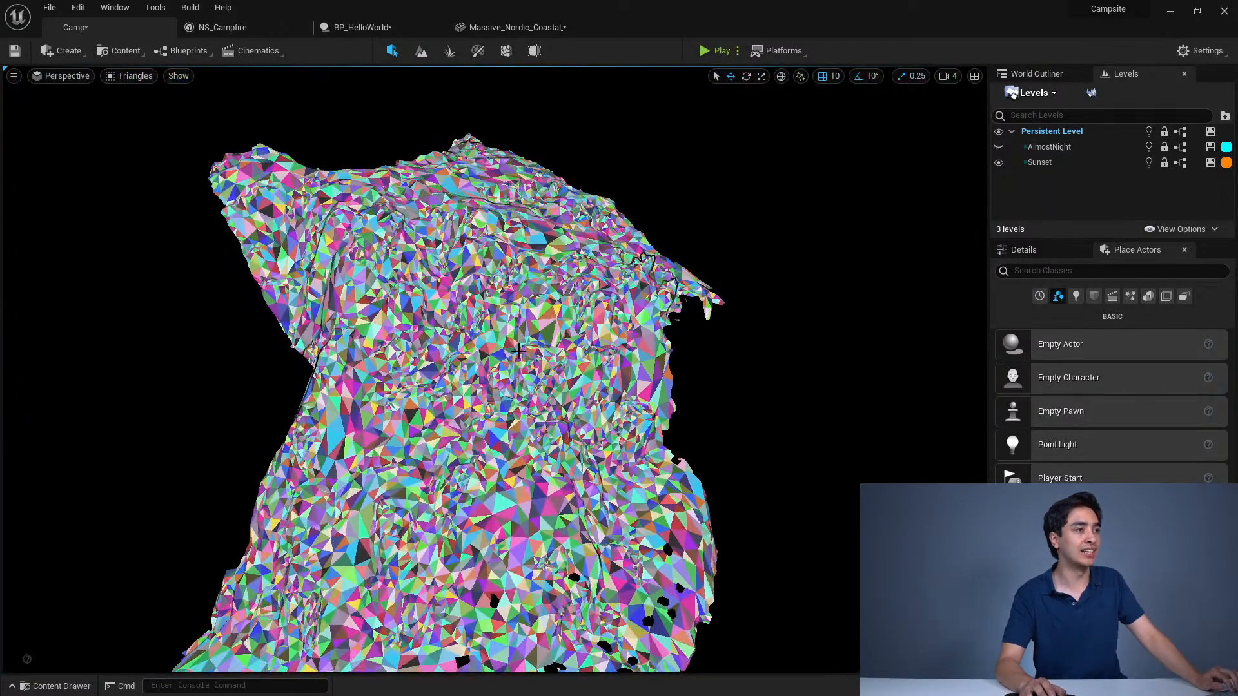
pyautogui.scroll(2, 518, 350)
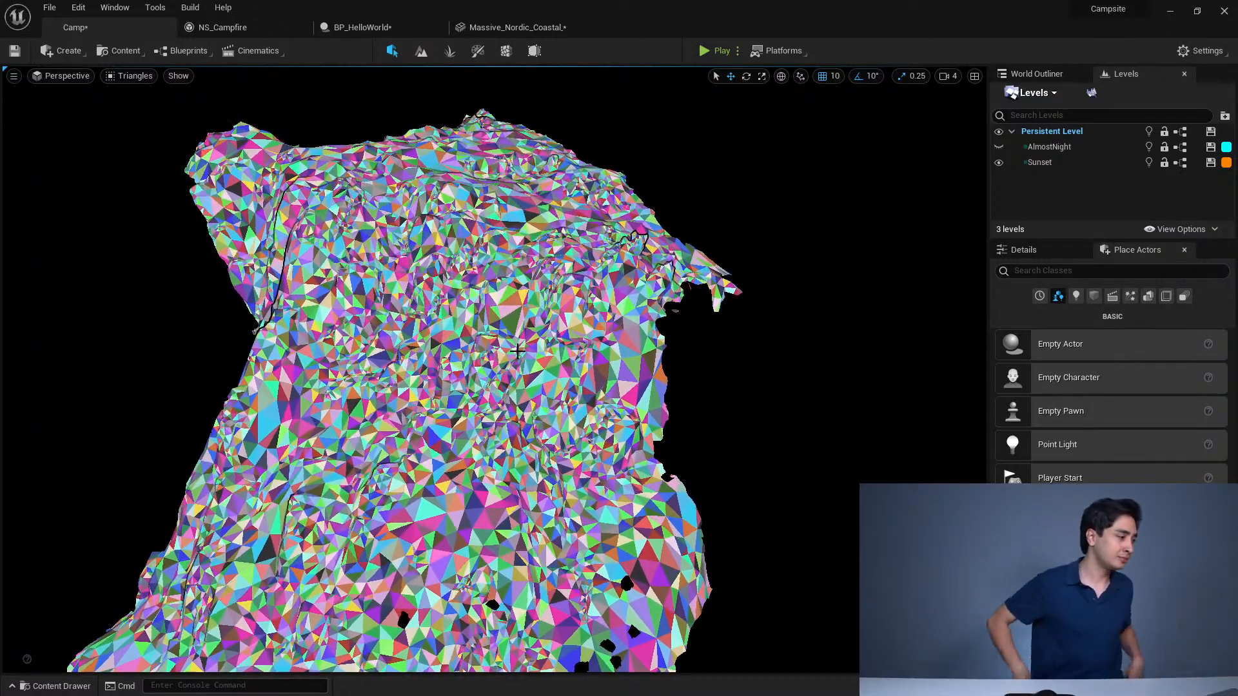
pyautogui.scroll(3, 517, 350)
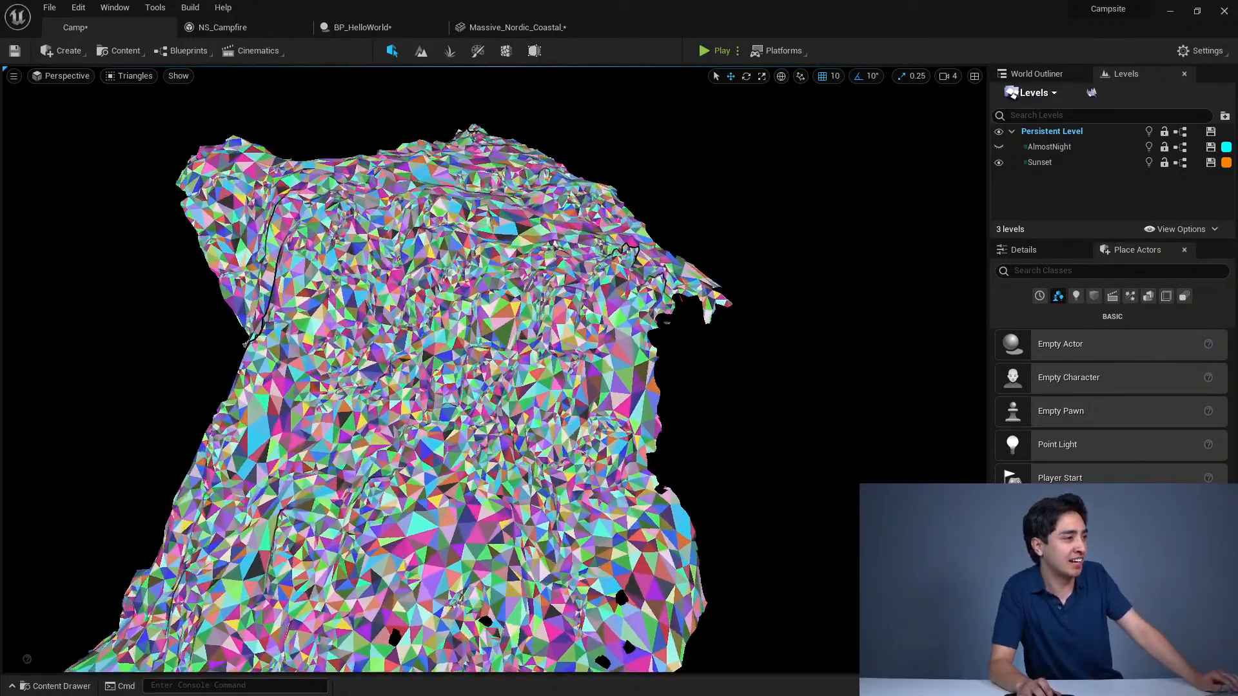
pyautogui.scroll(-6, 490, 361)
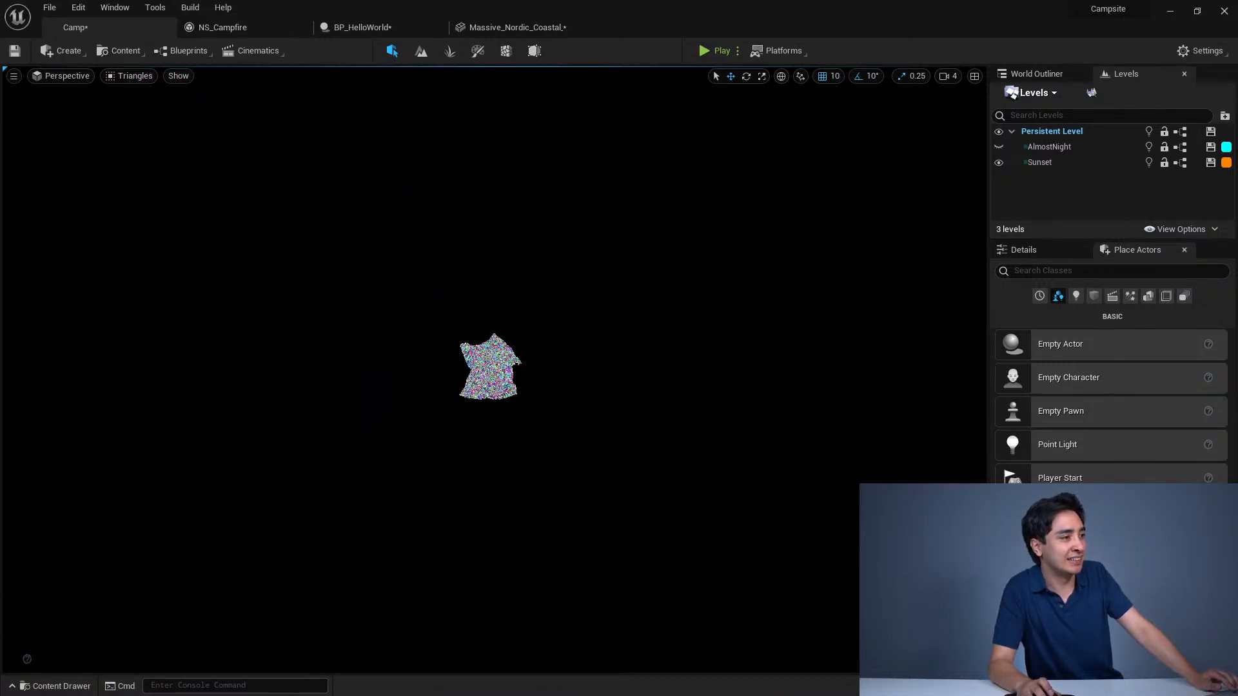
pyautogui.scroll(8, 491, 367)
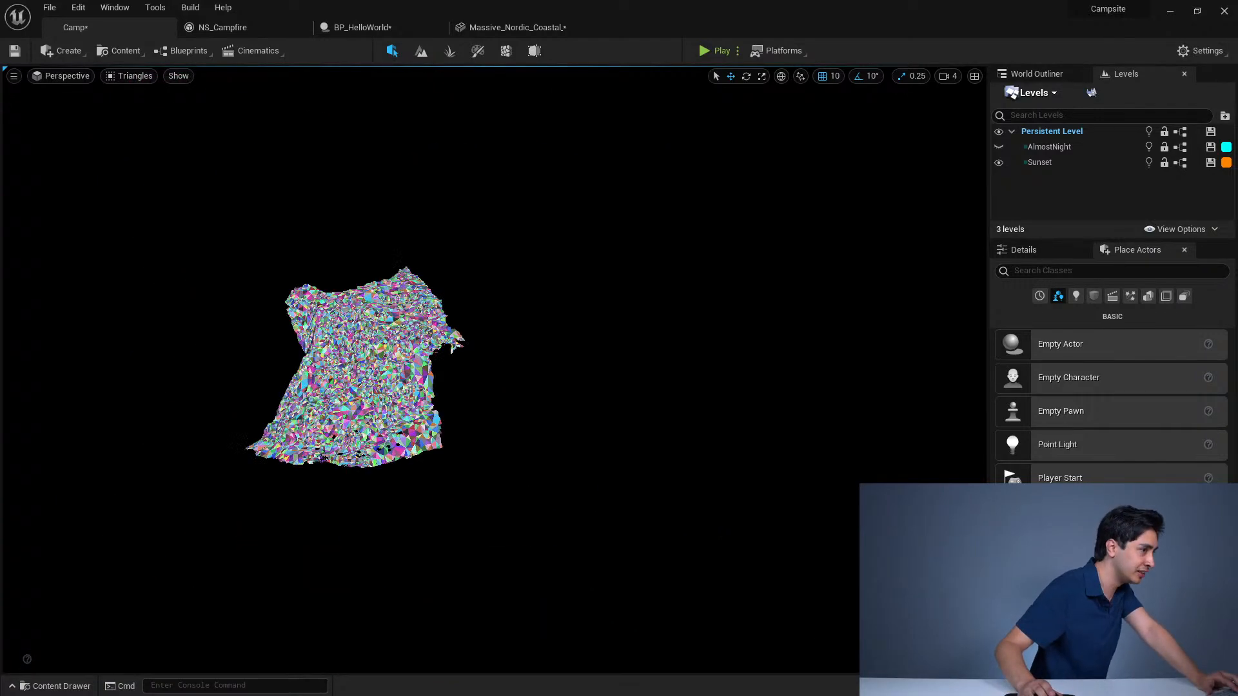
pyautogui.scroll(-8, 496, 361)
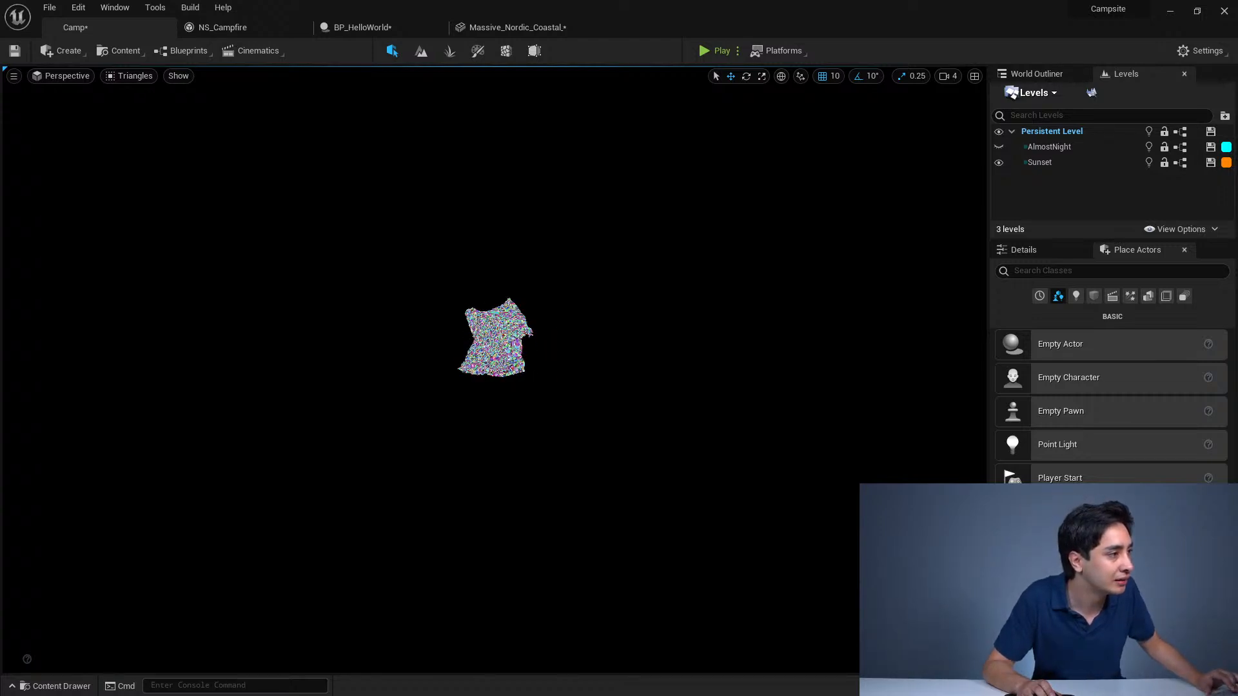
# Step: Fly back toward the cliff and restore the level's Lit view mode
pyautogui.press('w')
pyautogui.moveTo(495, 369); pyautogui.dragTo(142, 294, button='right')
pyautogui.press('d')
pyautogui.click(119, 76)
pyautogui.click(133, 110)
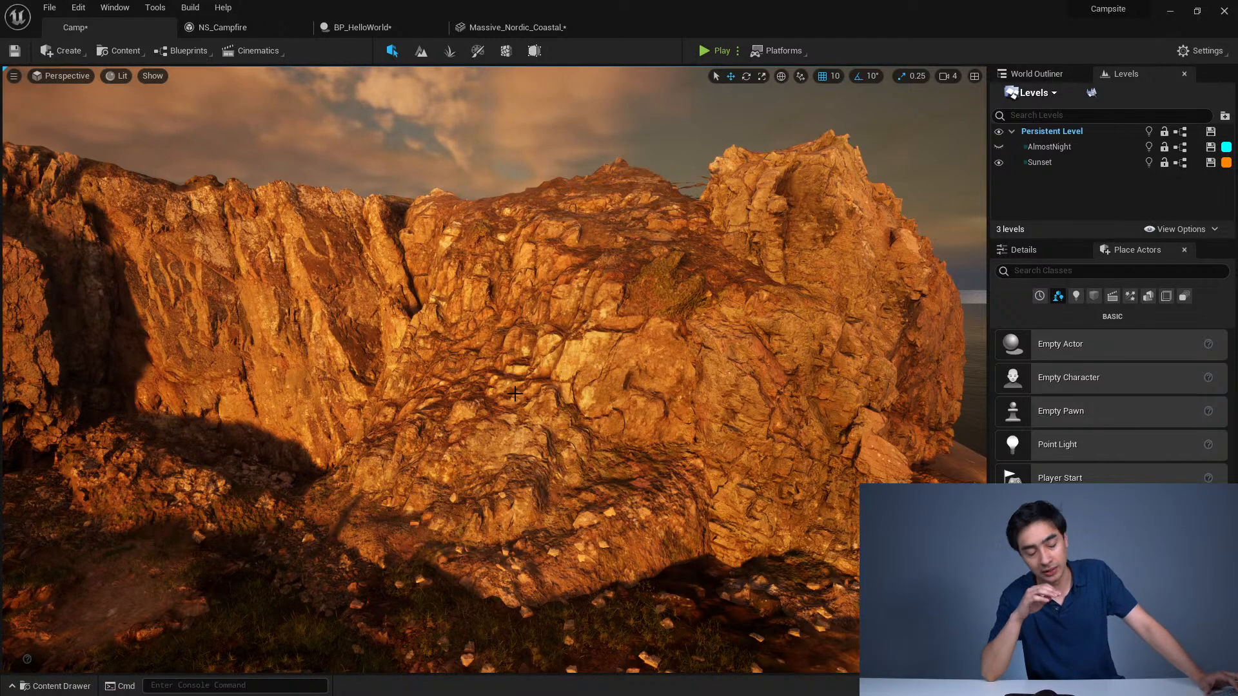
pyautogui.press('w')
pyautogui.moveTo(529, 396); pyautogui.dragTo(536, 396, button='right')
pyautogui.press('s')
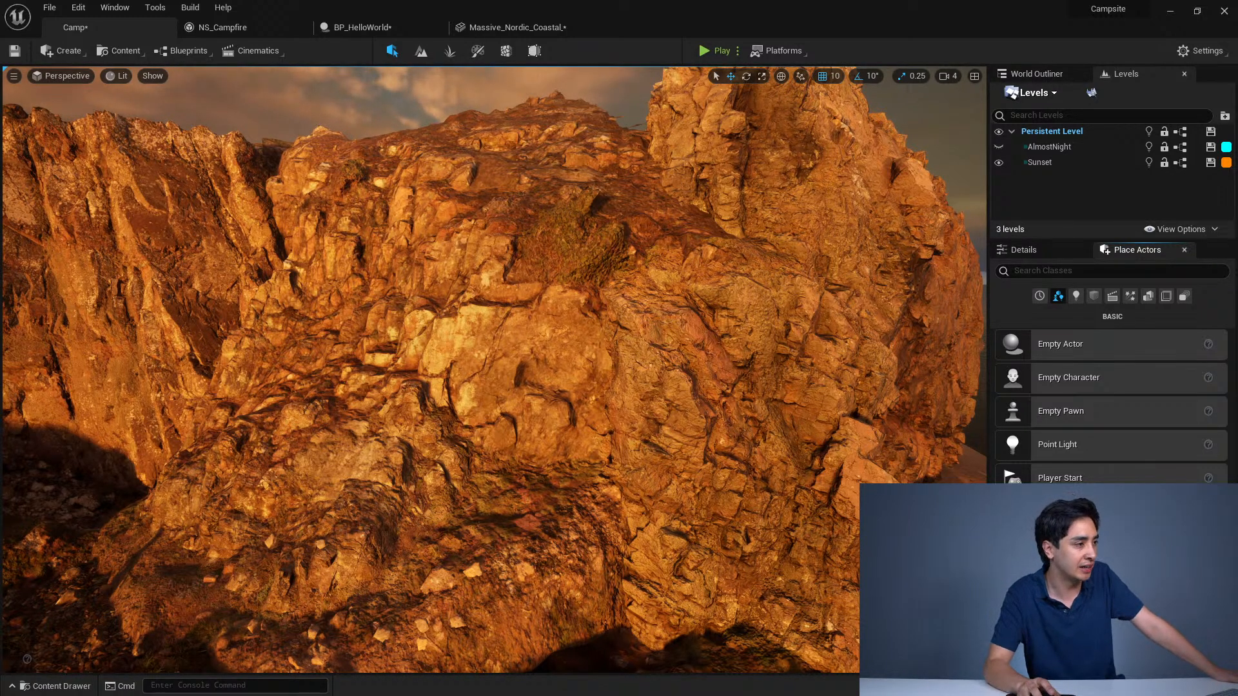
pyautogui.moveTo(763, 501); pyautogui.dragTo(683, 501, button='right')
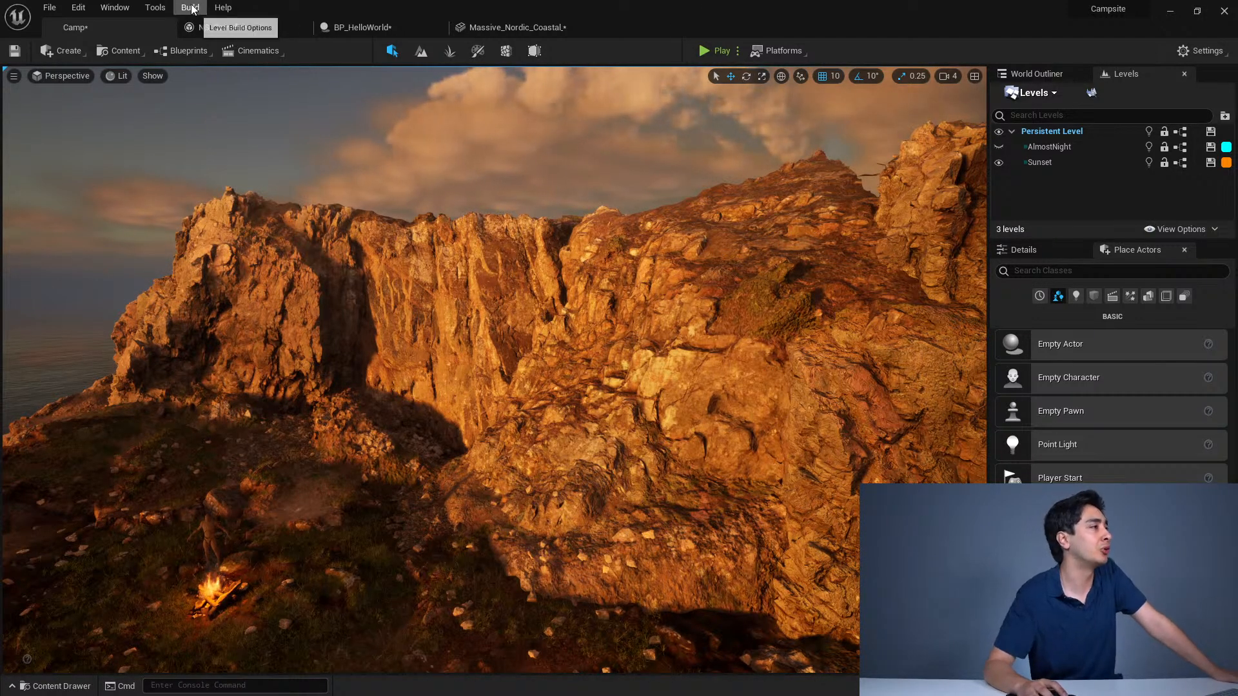
# Step: Look over the editor's window options and the Brush Editing mode's tools, and return to Selection mode
pyautogui.click(155, 7)
pyautogui.moveTo(114, 7)
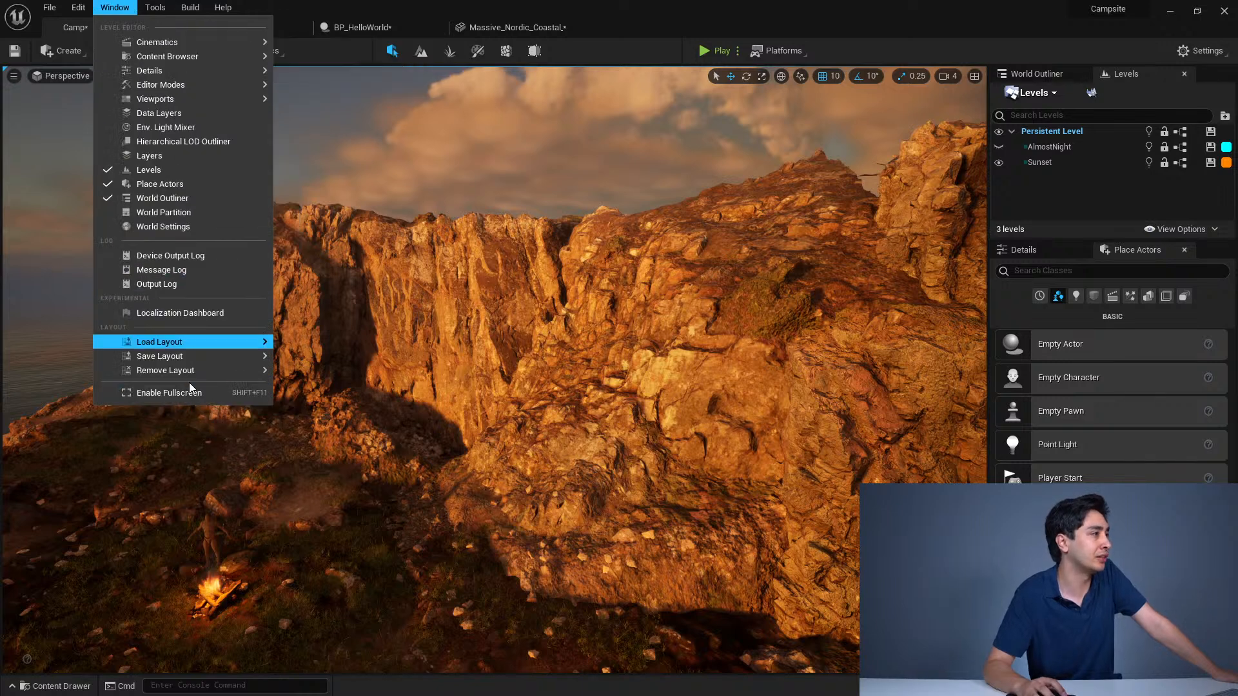
pyautogui.click(403, 5)
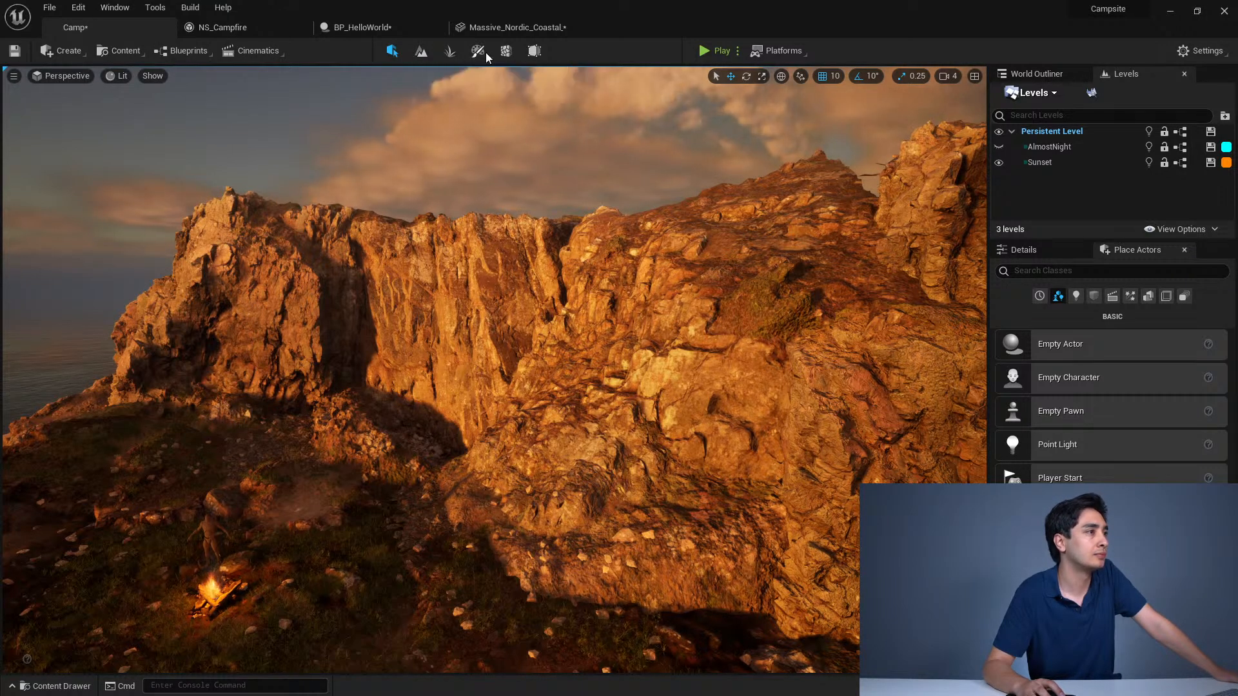
pyautogui.click(534, 52)
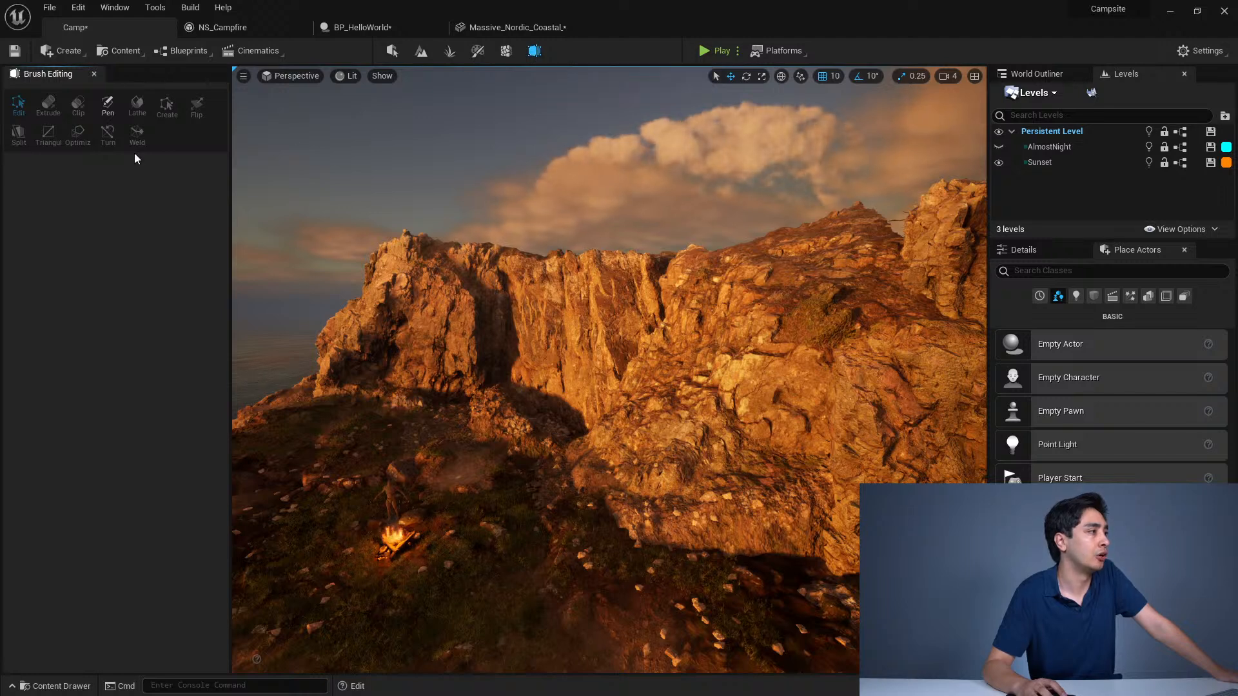
pyautogui.click(94, 74)
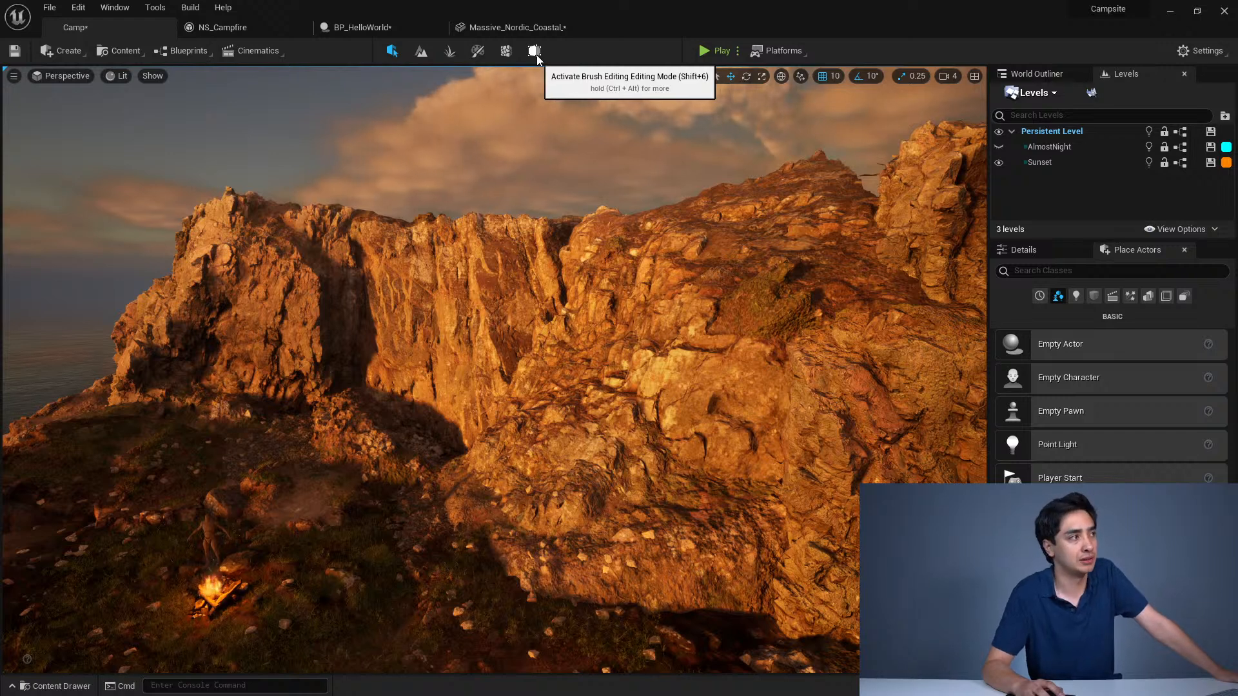
# Step: Look through the level editor's options for creating actors, adding content, Blueprints and Cinematics
pyautogui.click(67, 52)
pyautogui.moveTo(71, 87)
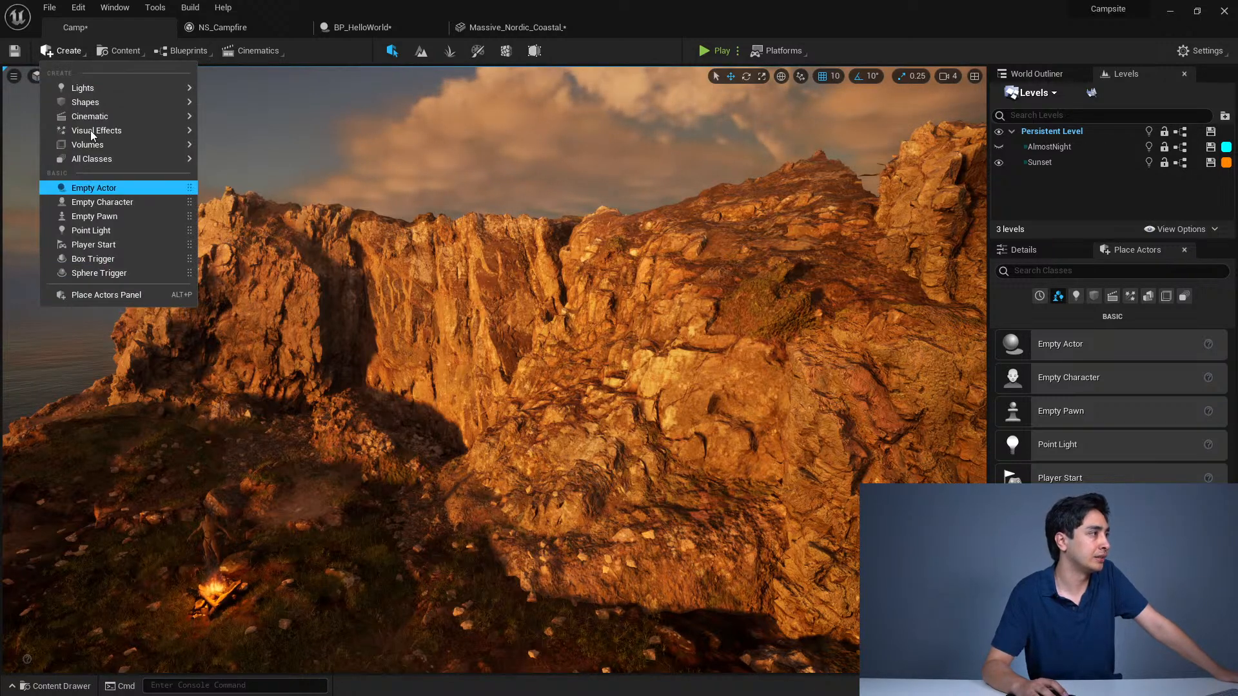
pyautogui.click(623, 58)
pyautogui.moveTo(620, 109); pyautogui.dragTo(715, 109, button='right')
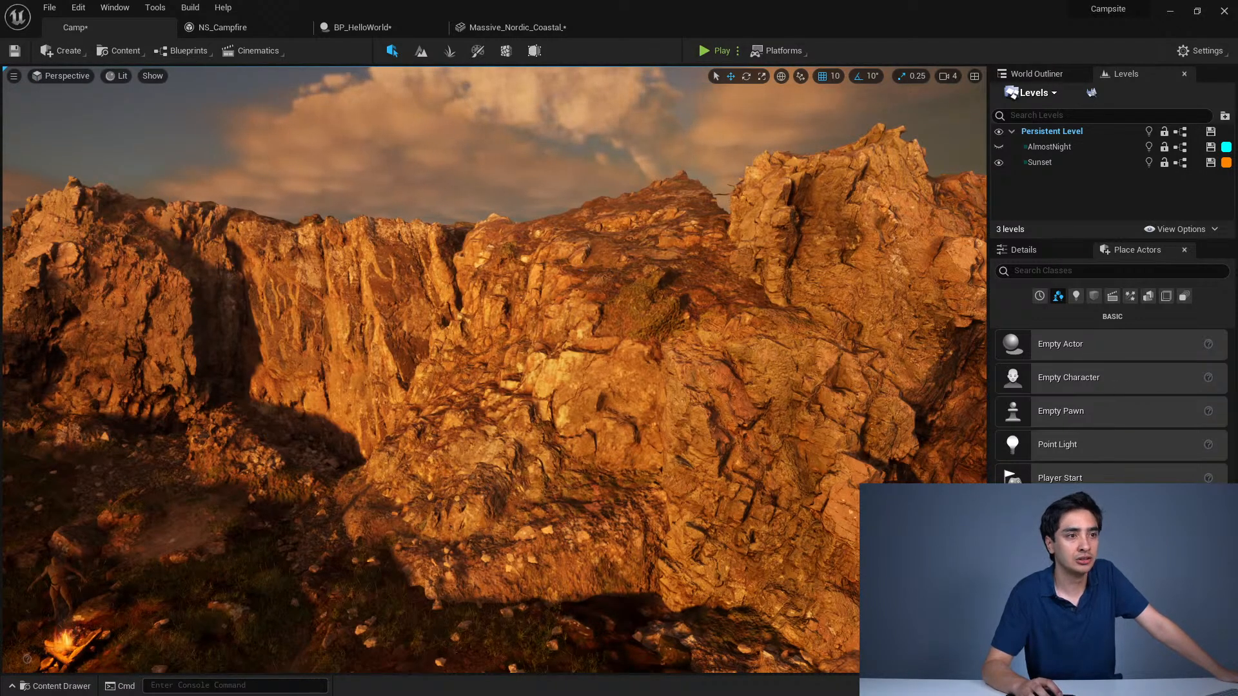
pyautogui.click(65, 49)
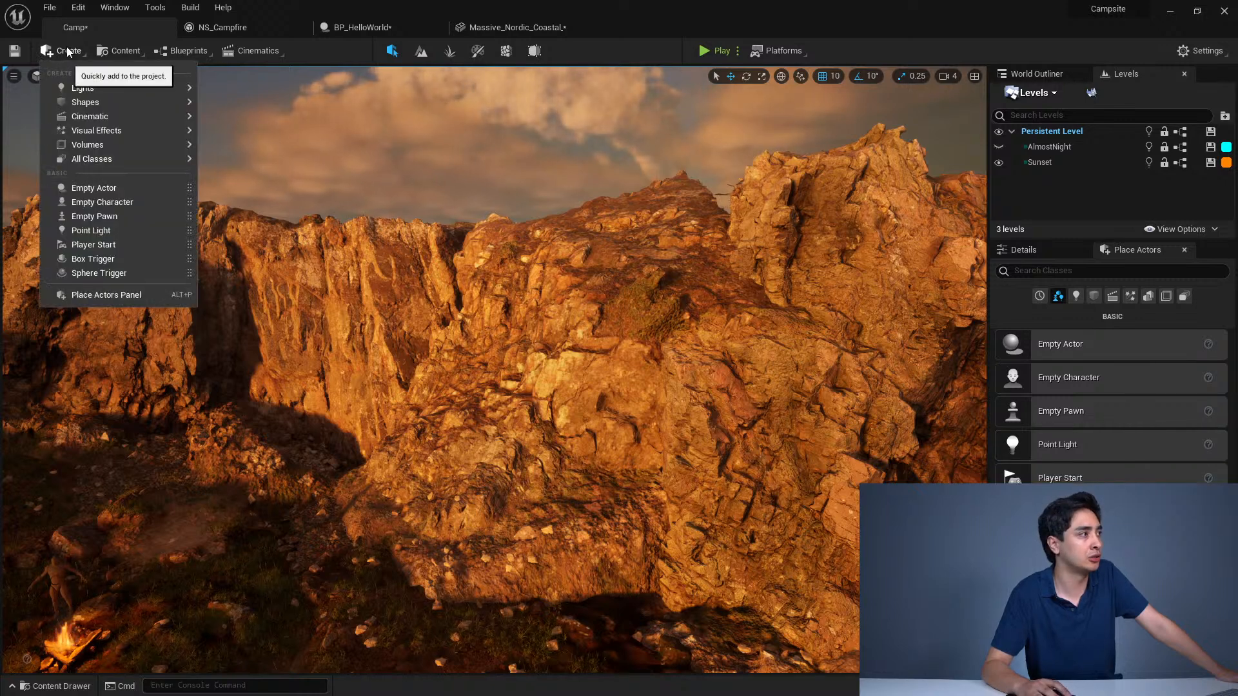
pyautogui.click(64, 49)
pyautogui.click(63, 50)
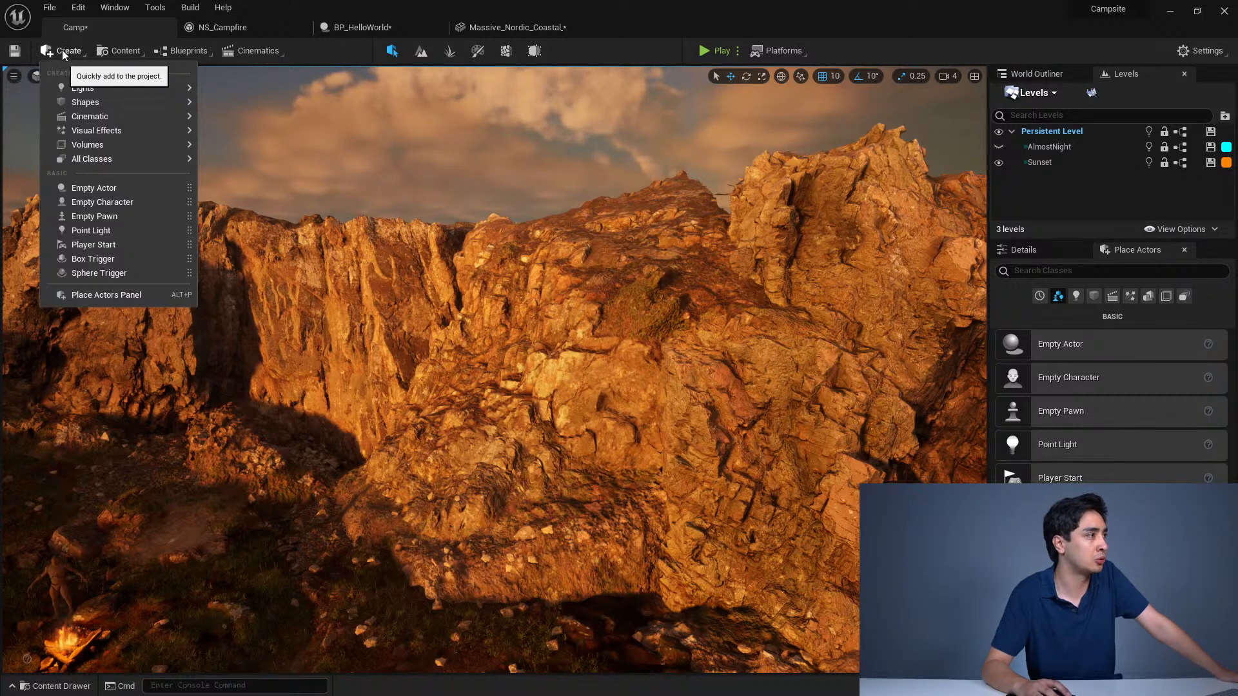
pyautogui.click(143, 50)
pyautogui.click(189, 50)
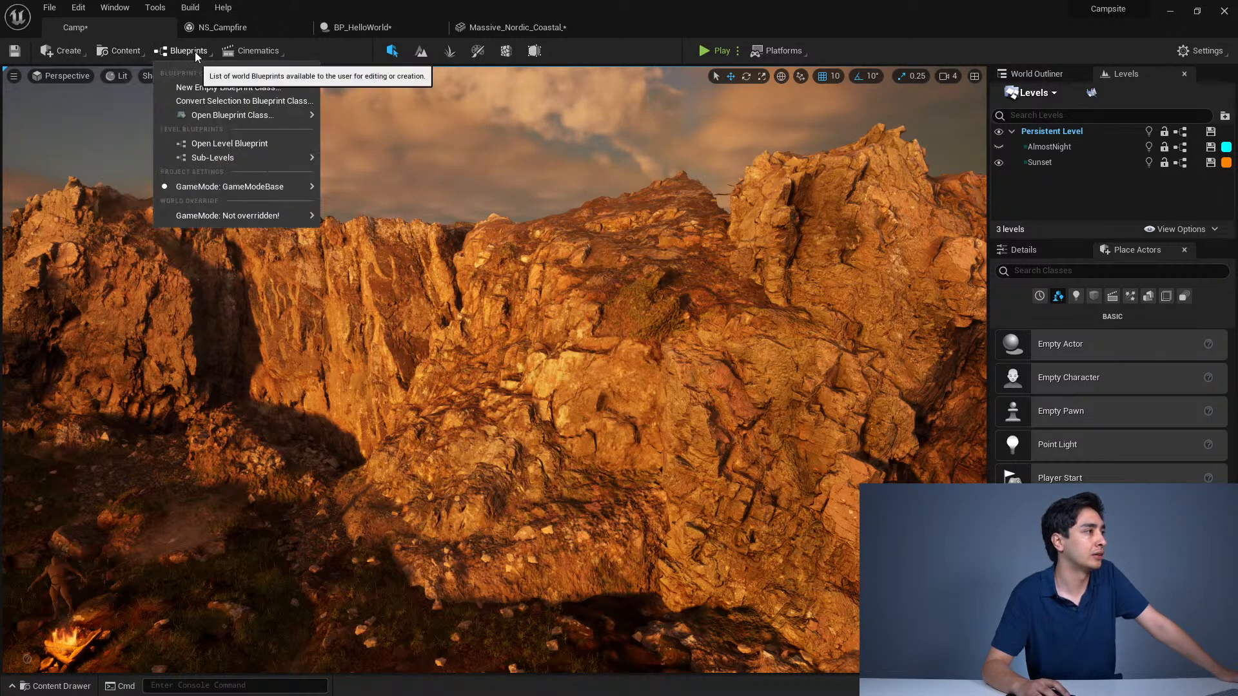
pyautogui.click(260, 50)
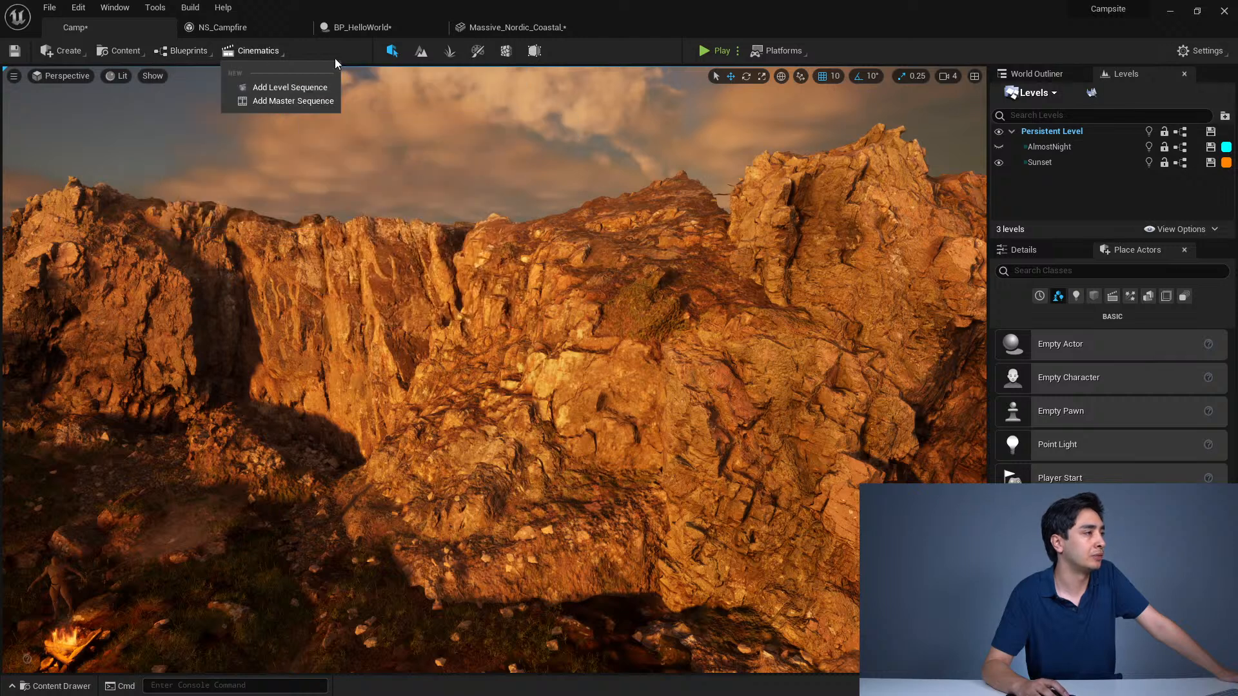
pyautogui.click(313, 79)
# Step: Switch to the browser's YouTube live chat, read the viewers' messages, and move the window out of view
pyautogui.hotkey('alt', 'Tab')
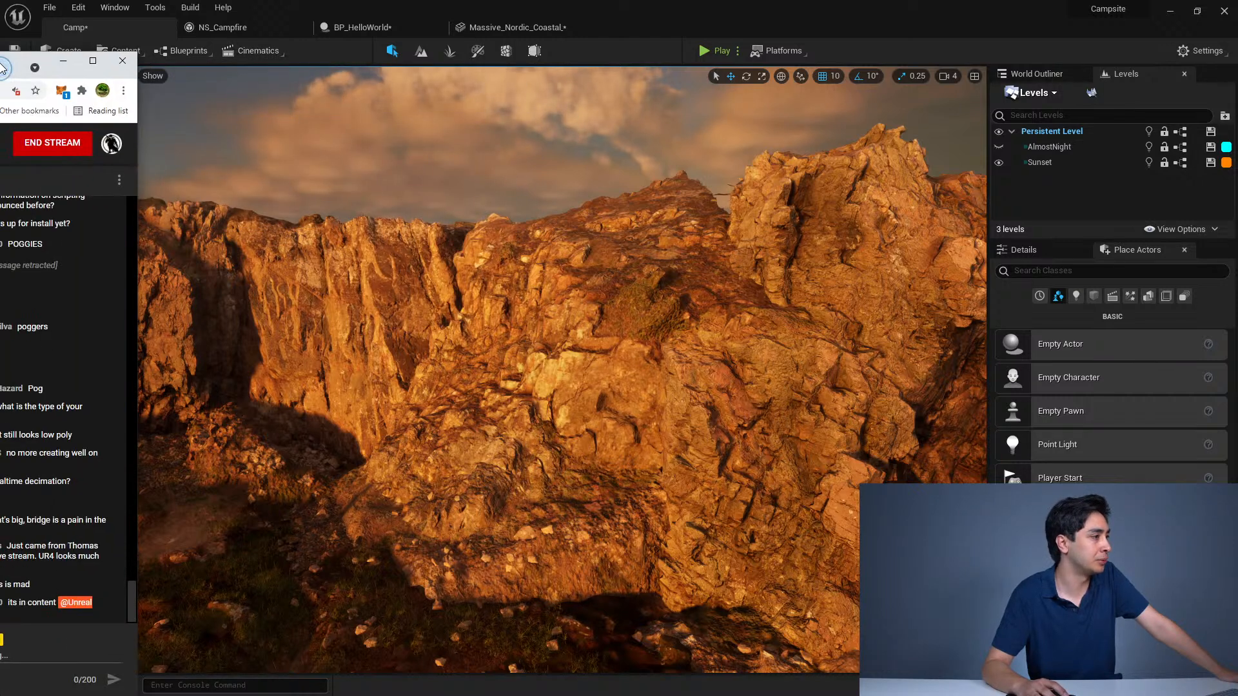
pyautogui.moveTo(4, 61); pyautogui.dragTo(110, 58)
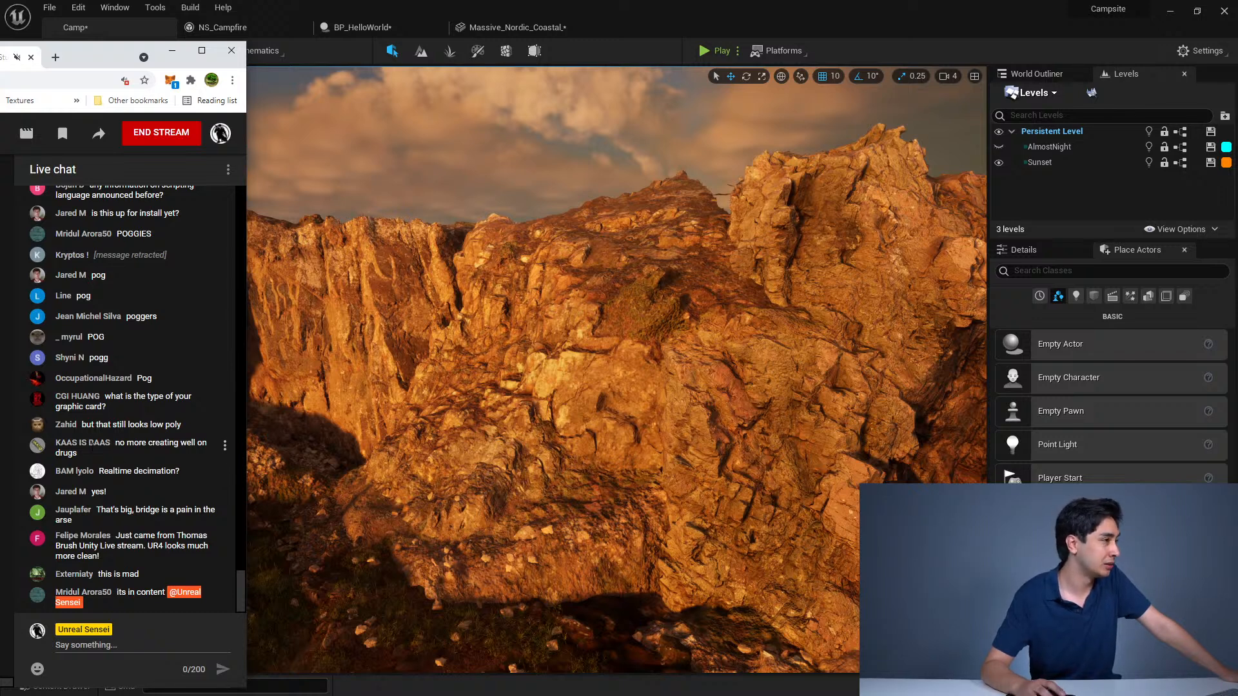
pyautogui.moveTo(135, 64); pyautogui.dragTo(0, 65)
pyautogui.moveTo(484, 370)
pyautogui.mouseDown(button='right')
pyautogui.moveTo(535, 362)
pyautogui.moveTo(506, 366)
pyautogui.mouseUp(button='right')
pyautogui.hotkey('ctrl', 'space')
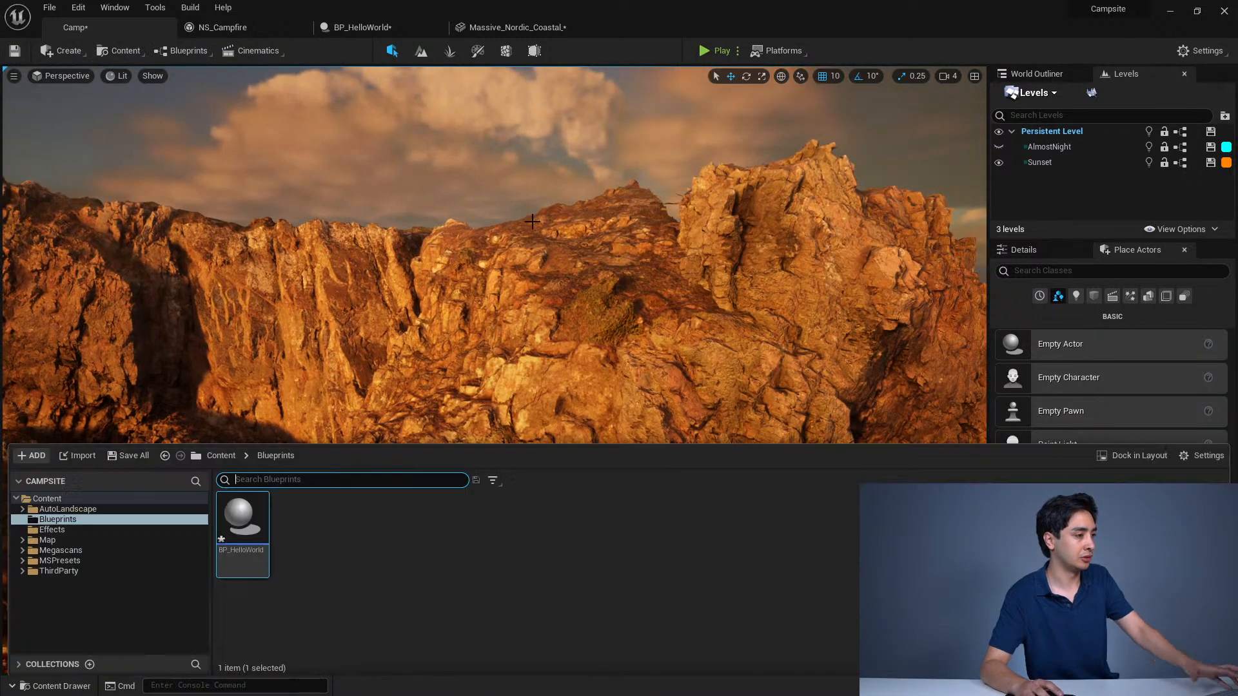
pyautogui.click(446, 618)
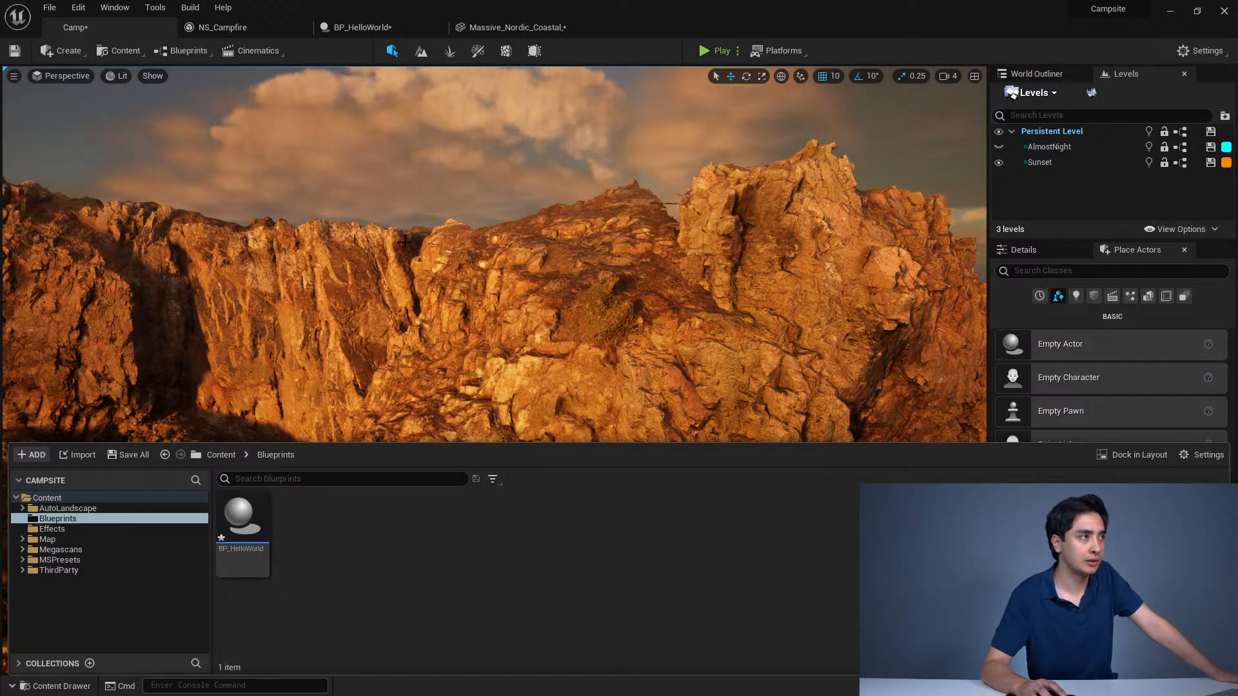
pyautogui.moveTo(405, 240); pyautogui.dragTo(413, 239, button='right')
# Step: Check the newest live chat messages, clear the browser away, and view the campsite and cliffs from farther back
pyautogui.hotkey('alt', 'Tab')
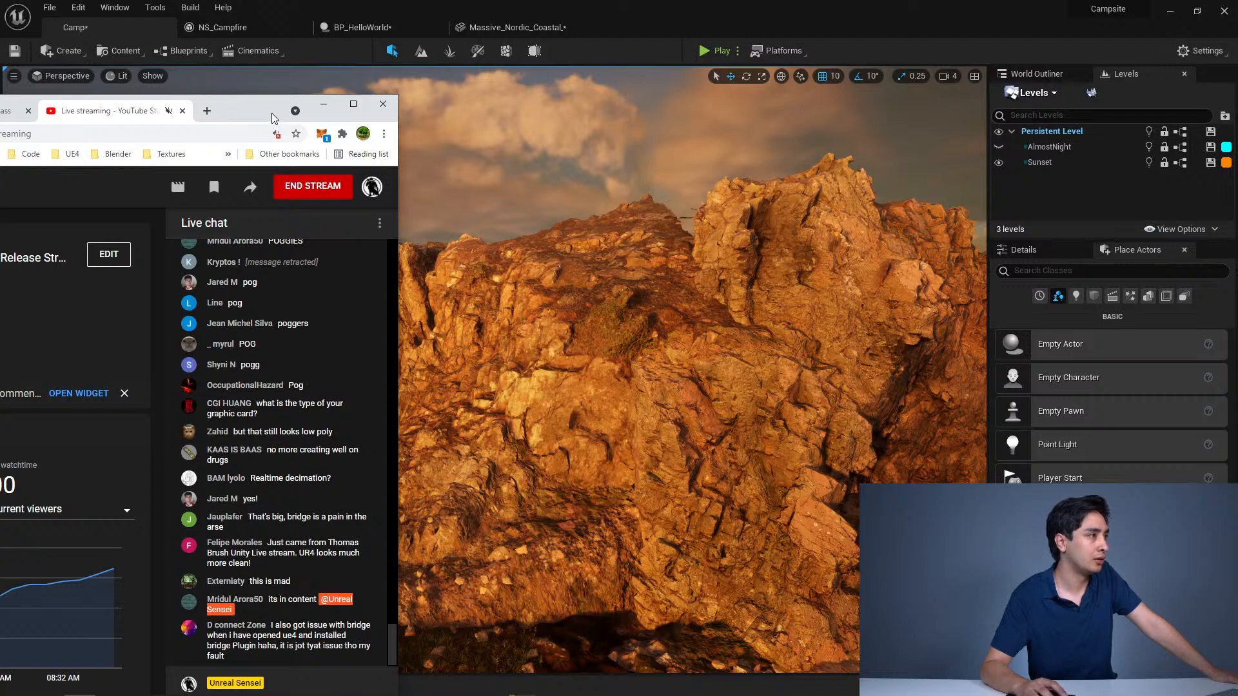
pyautogui.moveTo(258, 106); pyautogui.dragTo(451, 0)
pyautogui.moveTo(434, 268); pyautogui.dragTo(442, 267, button='right')
pyautogui.press('s')
pyautogui.press('w')
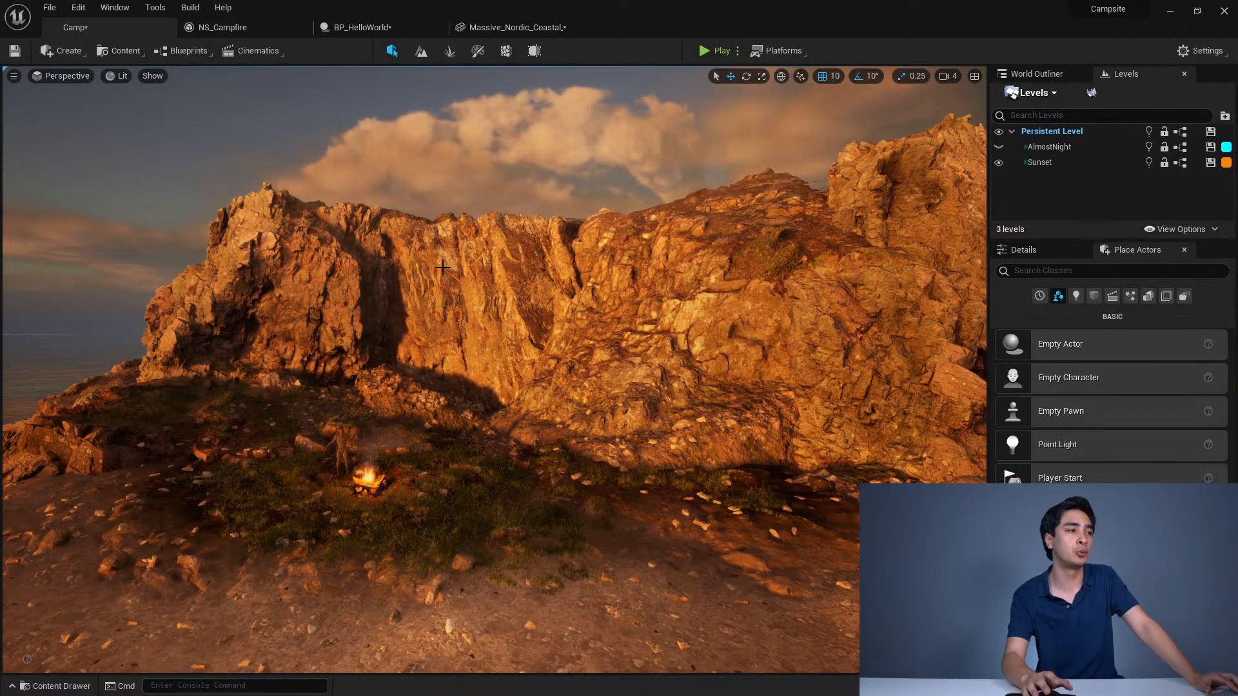
pyautogui.moveTo(487, 318); pyautogui.dragTo(487, 319, button='right')
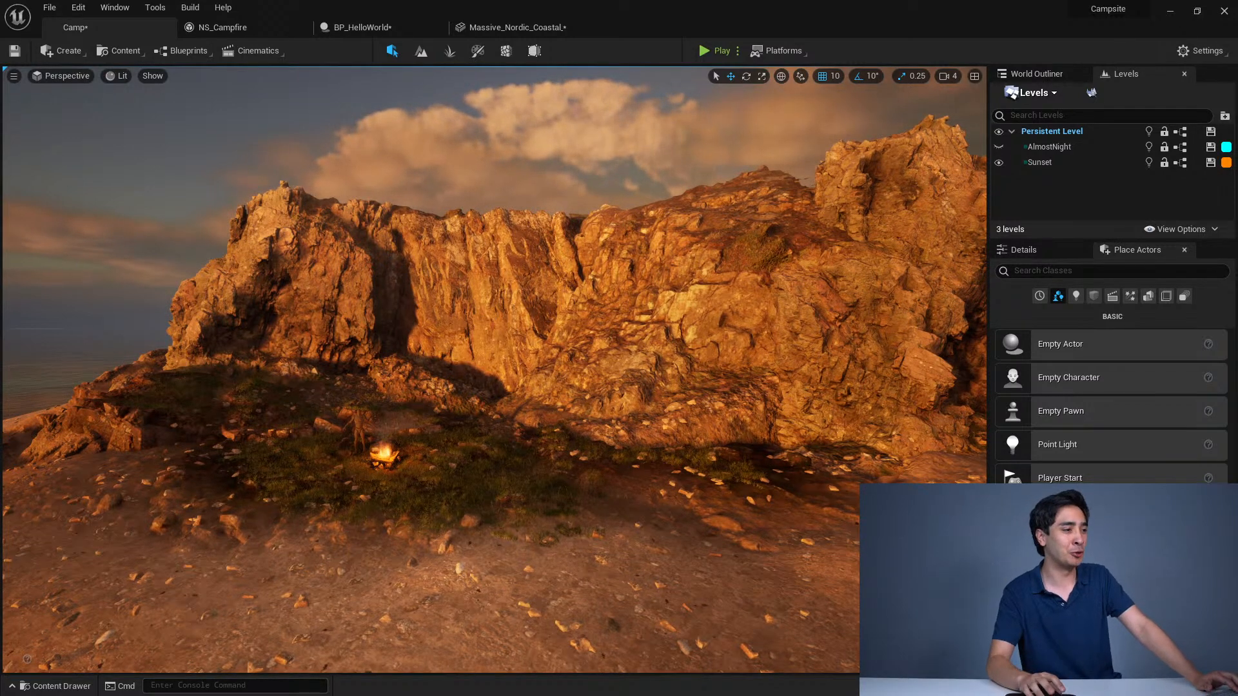
# Step: Examine the Valley of the Ancient sample on the Epic Games Launcher's UE5 page and return to the maximized Unreal Editor
pyautogui.doubleClick(576, 6)
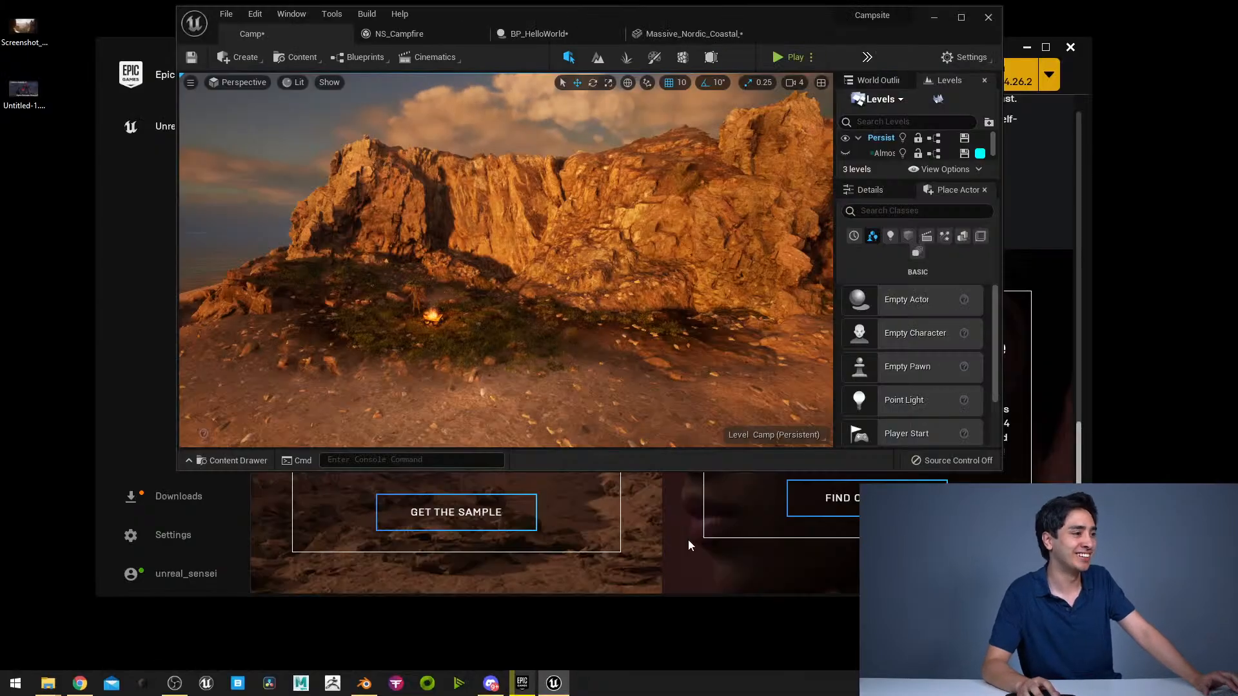
pyautogui.click(690, 579)
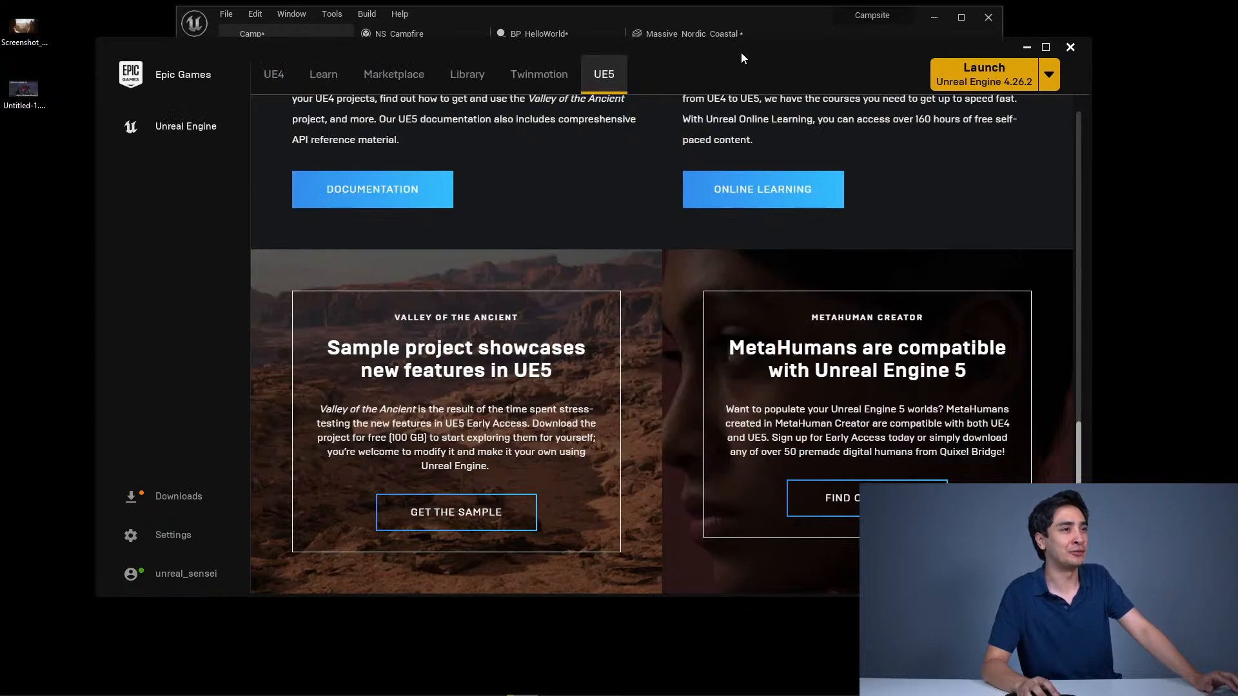
pyautogui.moveTo(741, 52); pyautogui.dragTo(755, 17)
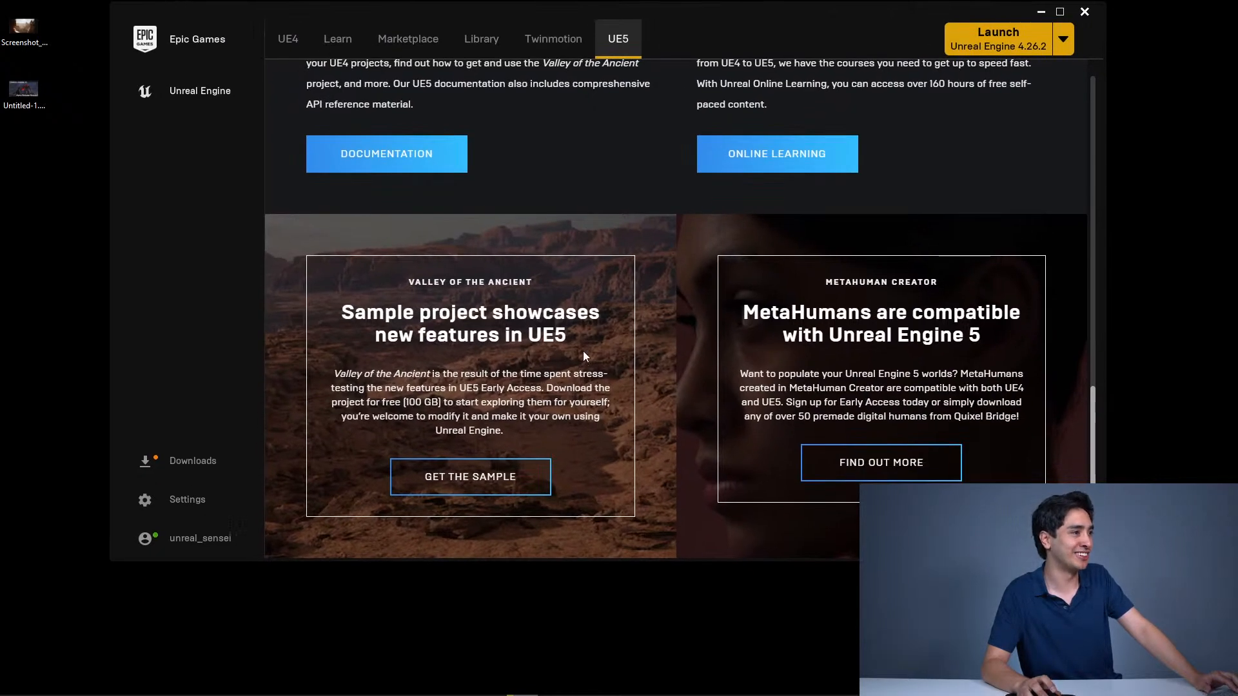
pyautogui.scroll(10, 556, 408)
pyautogui.scroll(-10, 558, 408)
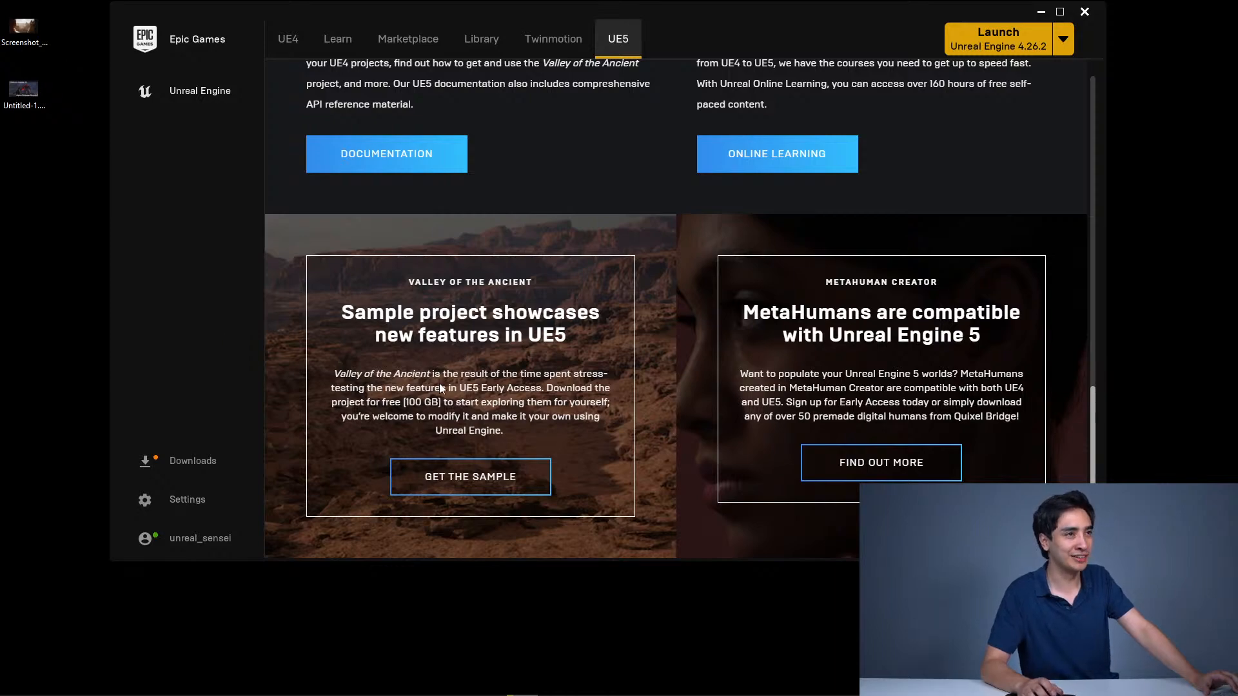
pyautogui.moveTo(815, 4); pyautogui.dragTo(814, 115)
pyautogui.doubleClick(795, 20)
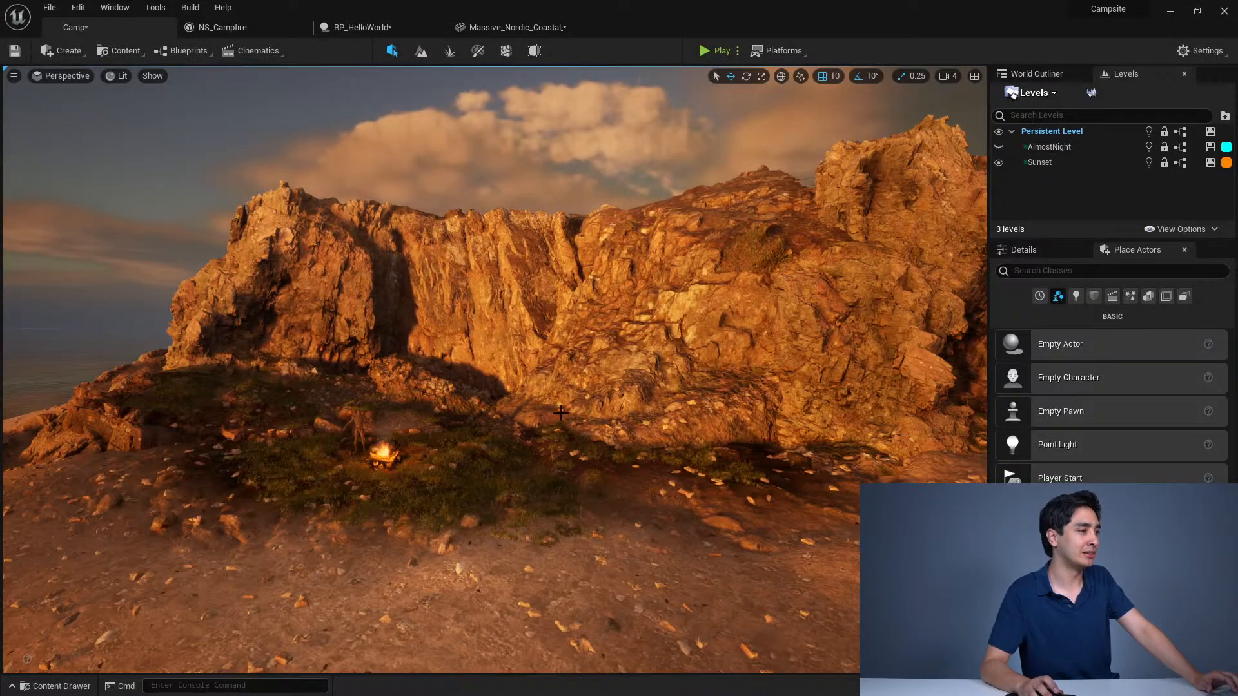
# Step: Check the selected landscape's details and return to the list of placeable actors
pyautogui.moveTo(461, 389)
pyautogui.mouseDown(button='right')
pyautogui.moveTo(462, 445)
pyautogui.moveTo(461, 388)
pyautogui.mouseUp(button='right')
pyautogui.press('s')
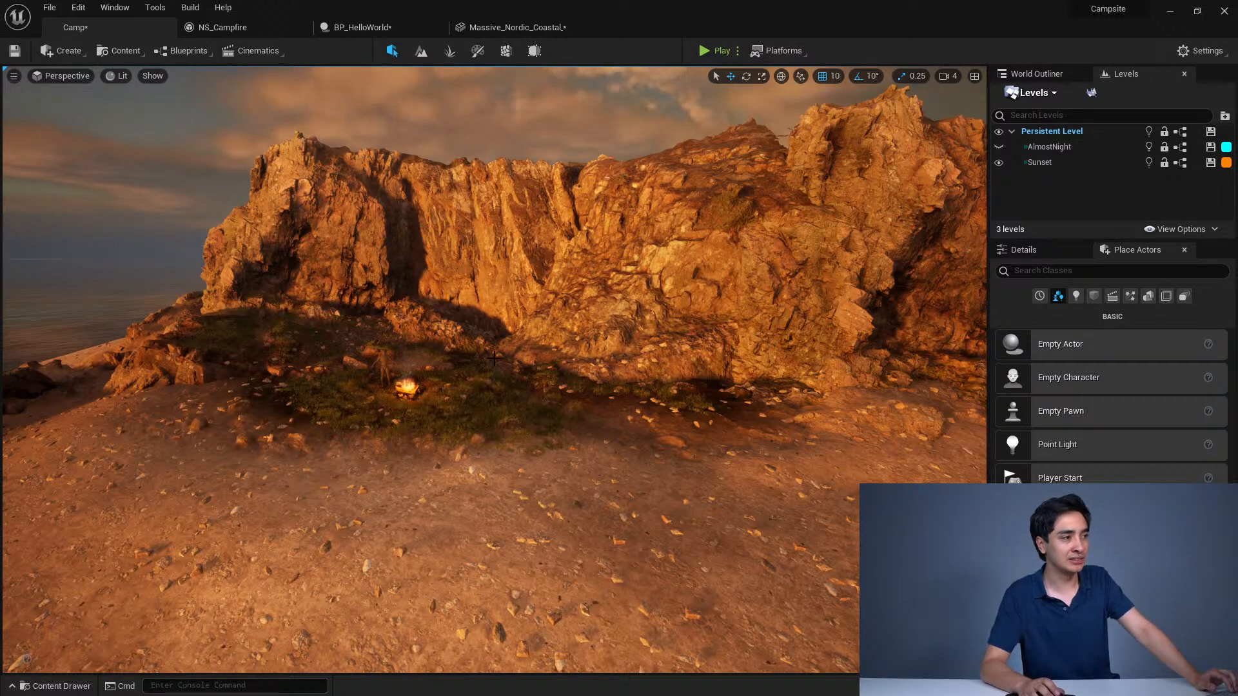
pyautogui.click(1060, 250)
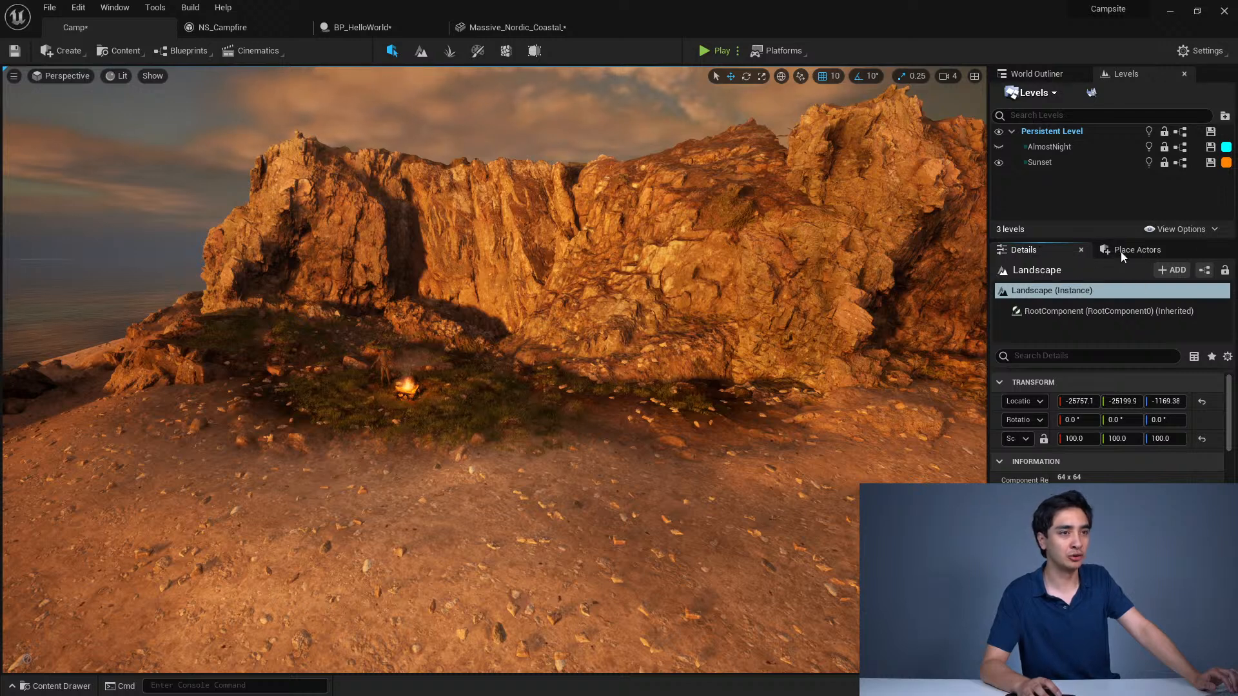
pyautogui.click(1137, 250)
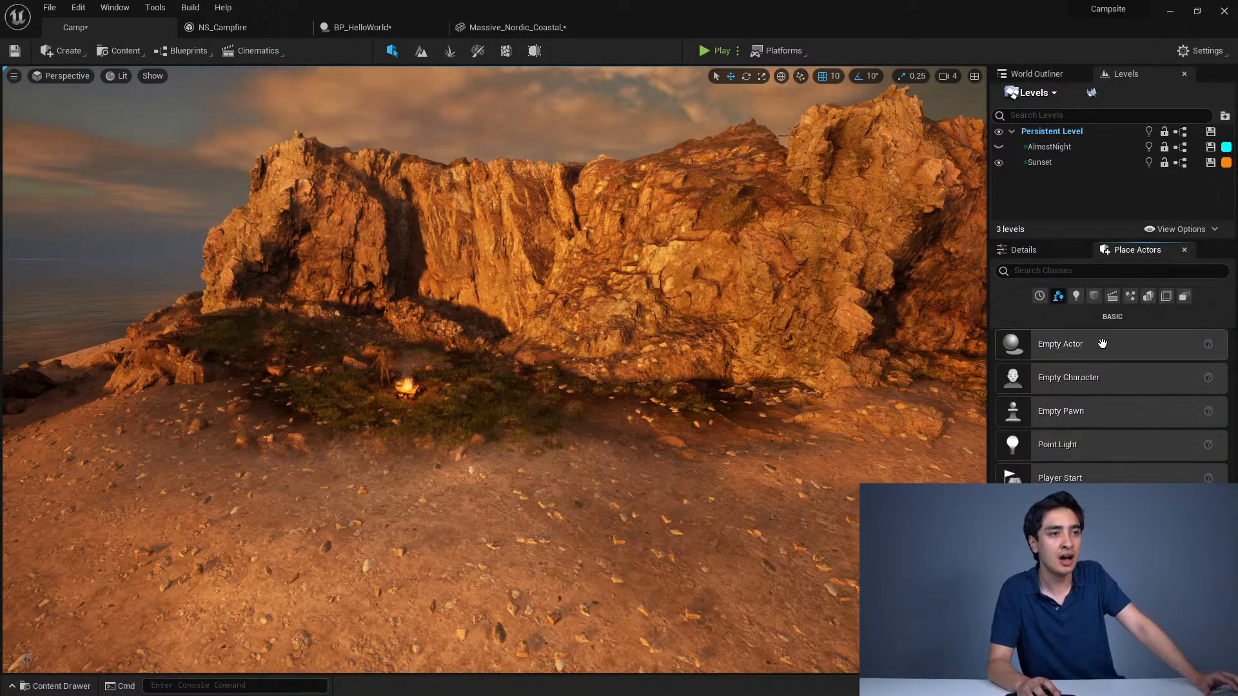
# Step: Place a Sphere shape on the ground near the campfire and scale it up uniformly to several times its size
pyautogui.click(1094, 297)
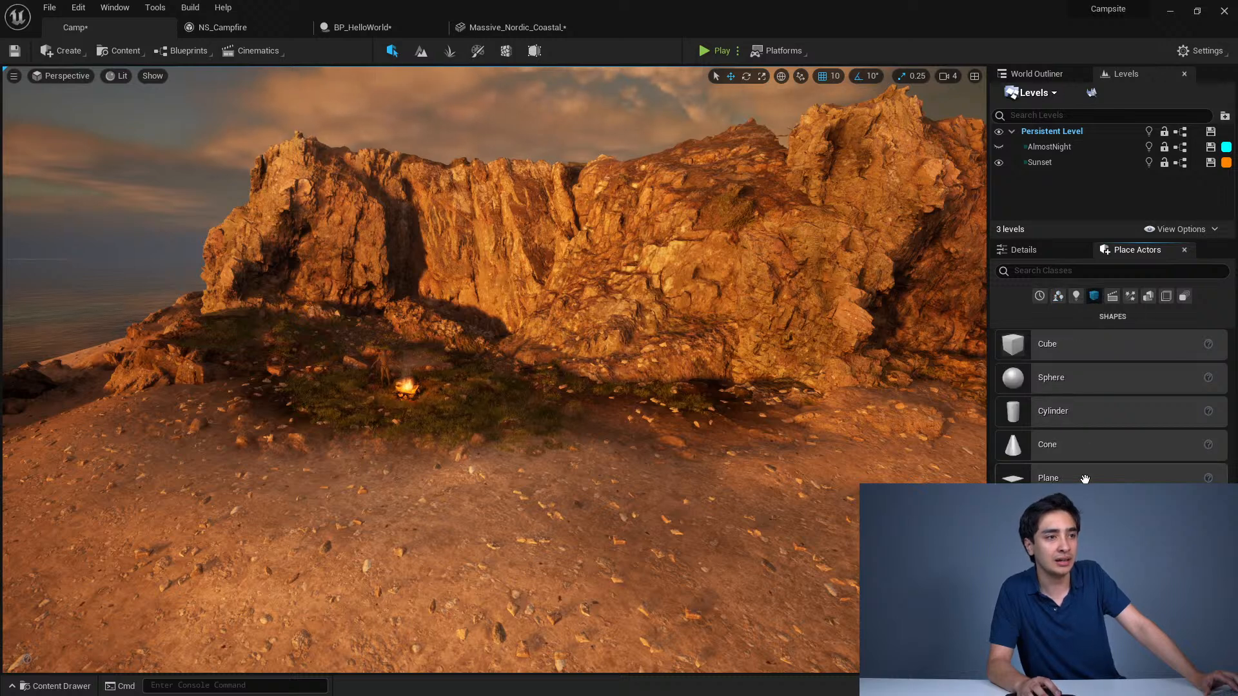
pyautogui.moveTo(1051, 380); pyautogui.dragTo(525, 445)
pyautogui.moveTo(527, 445)
pyautogui.mouseDown(button='right')
pyautogui.moveTo(546, 473)
pyautogui.moveTo(543, 454)
pyautogui.mouseUp(button='right')
pyautogui.press('r')
pyautogui.moveTo(487, 407); pyautogui.dragTo(561, 371)
# Step: Raise the large sphere vertically so it floats above the ground beside the campfire
pyautogui.press('w')
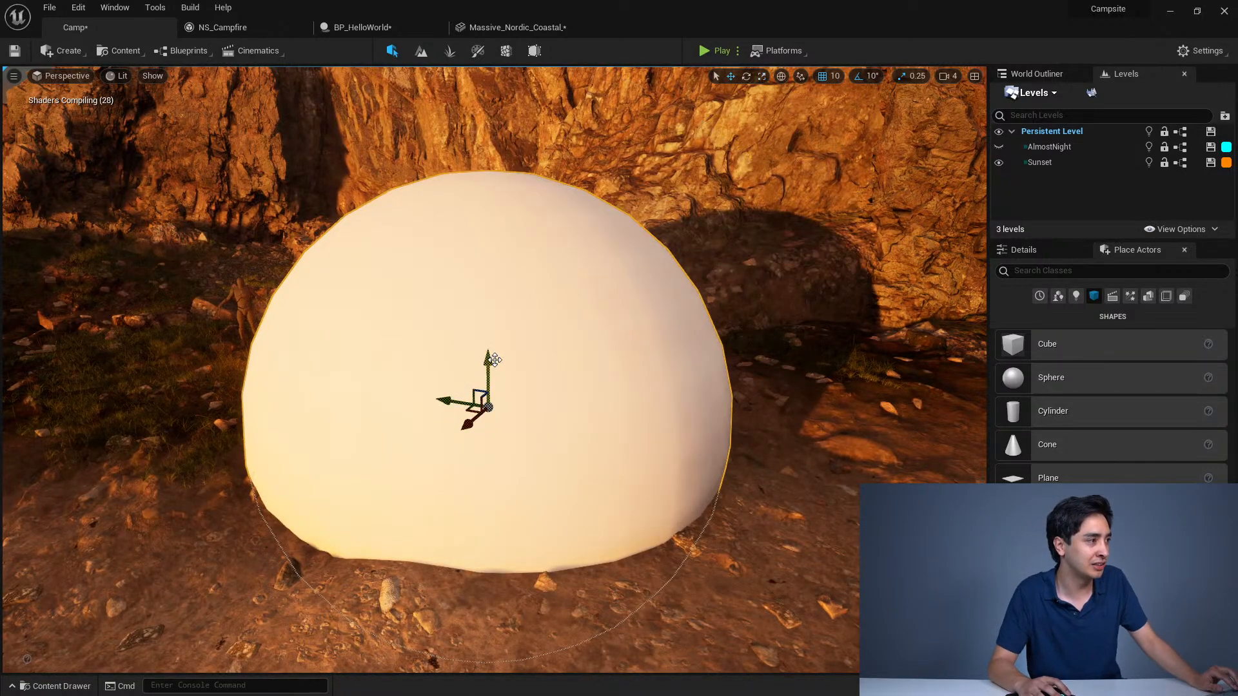
pyautogui.moveTo(476, 364); pyautogui.dragTo(571, 370, button='right')
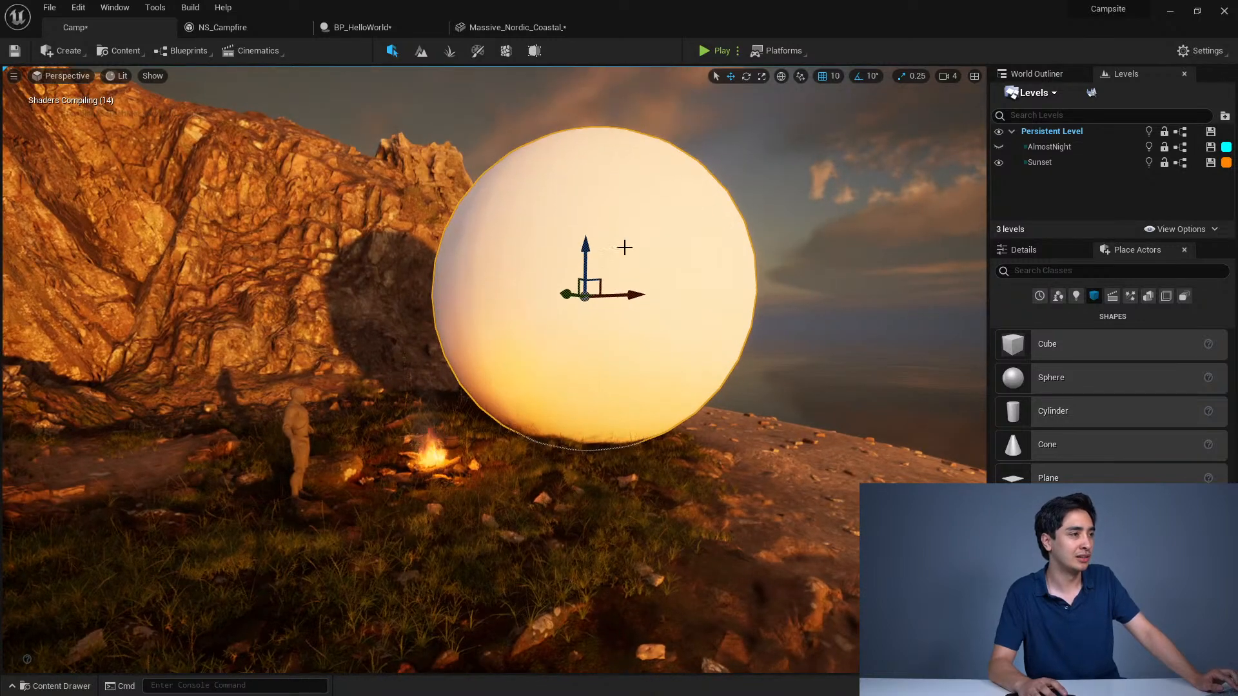
pyautogui.moveTo(587, 254); pyautogui.dragTo(587, 225)
pyautogui.moveTo(491, 265)
pyautogui.mouseDown(button='right')
pyautogui.moveTo(506, 287)
pyautogui.moveTo(484, 283)
pyautogui.mouseUp(button='right')
# Step: Create a new material named M_Red in the Blueprints folder
pyautogui.hotkey('ctrl', 'space')
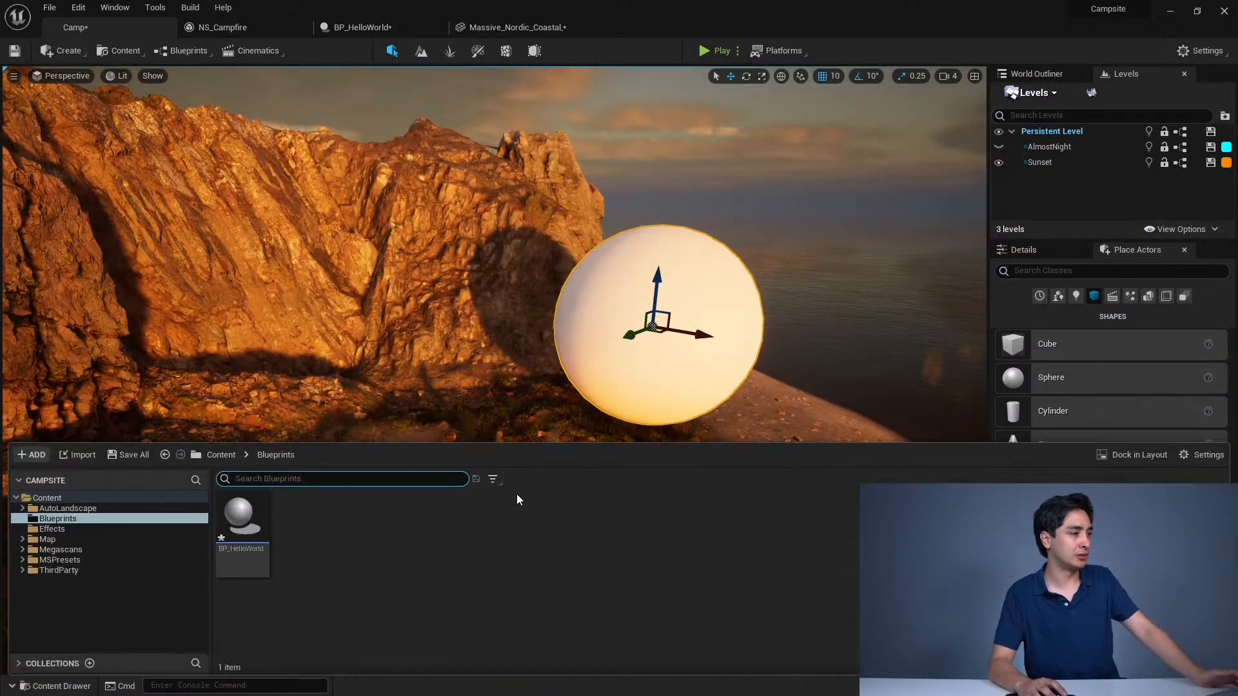
pyautogui.rightClick(316, 570)
pyautogui.click(374, 293)
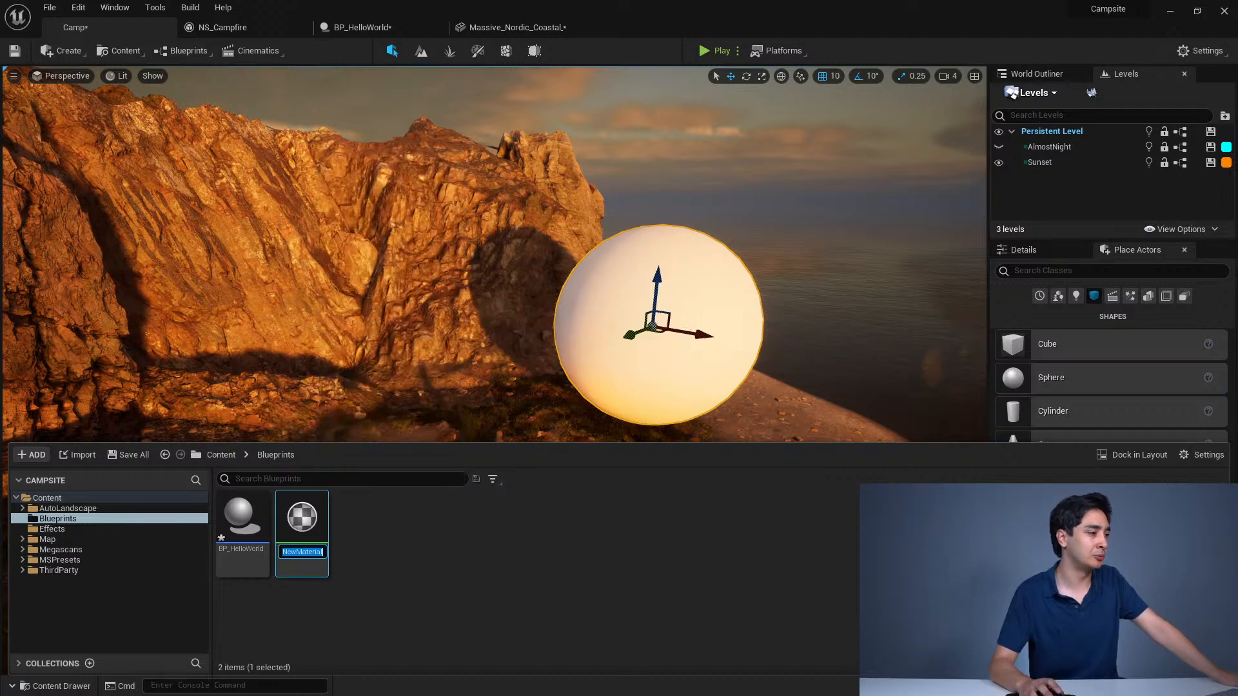
pyautogui.write('M_Red')
pyautogui.press('Return')
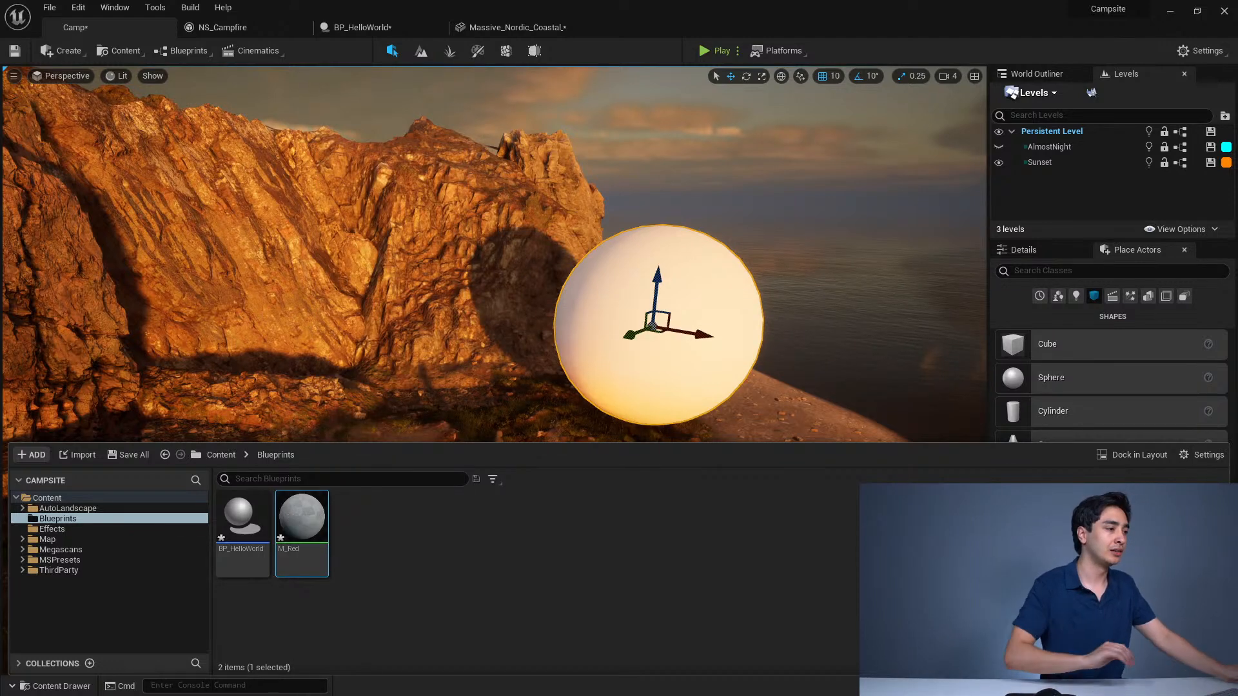
# Step: Open the M_Red material for editing and deselect its main node in the Material Graph
pyautogui.doubleClick(307, 527)
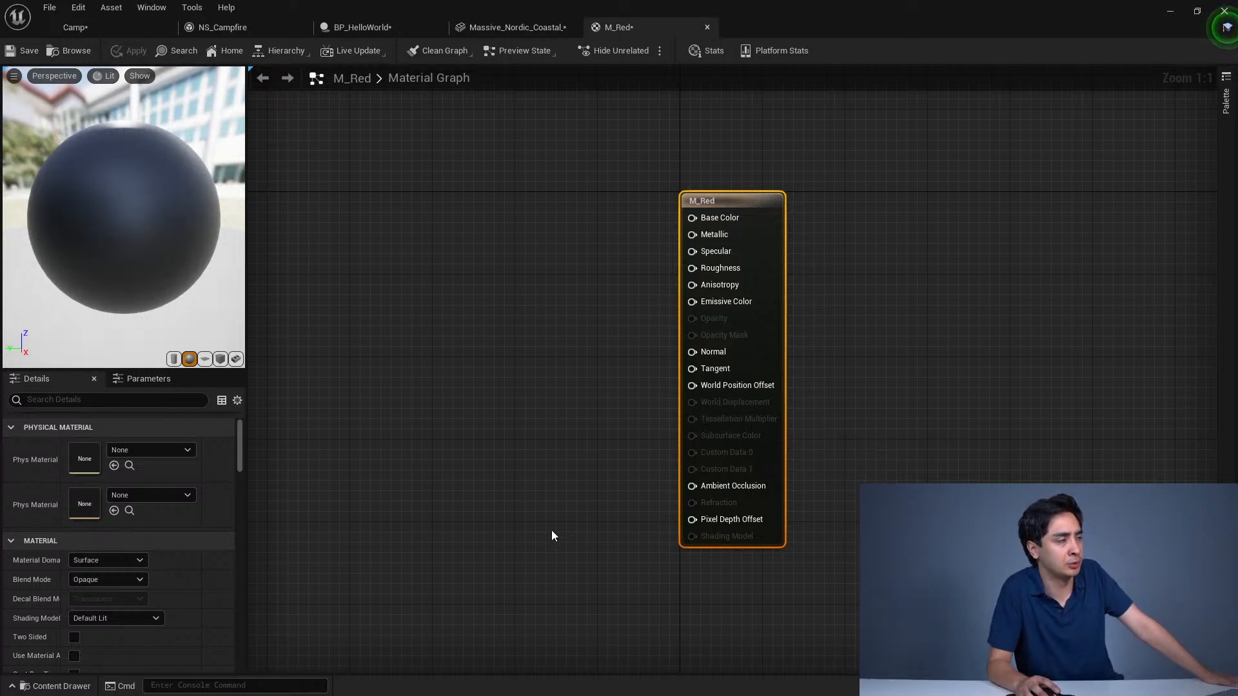
pyautogui.click(433, 429)
pyautogui.moveTo(433, 429); pyautogui.dragTo(447, 437, button='right')
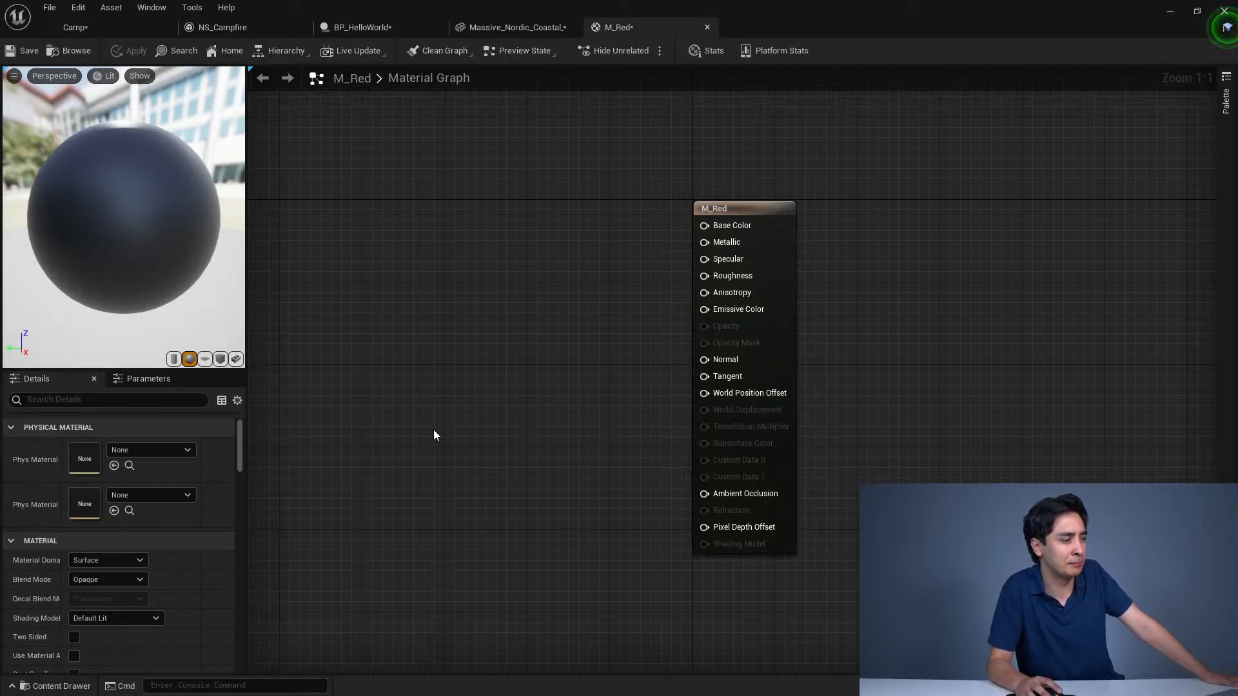
# Step: Add a Constant3Vector node to the M_Red graph and connect it to the material's Base Color
pyautogui.click(514, 196)
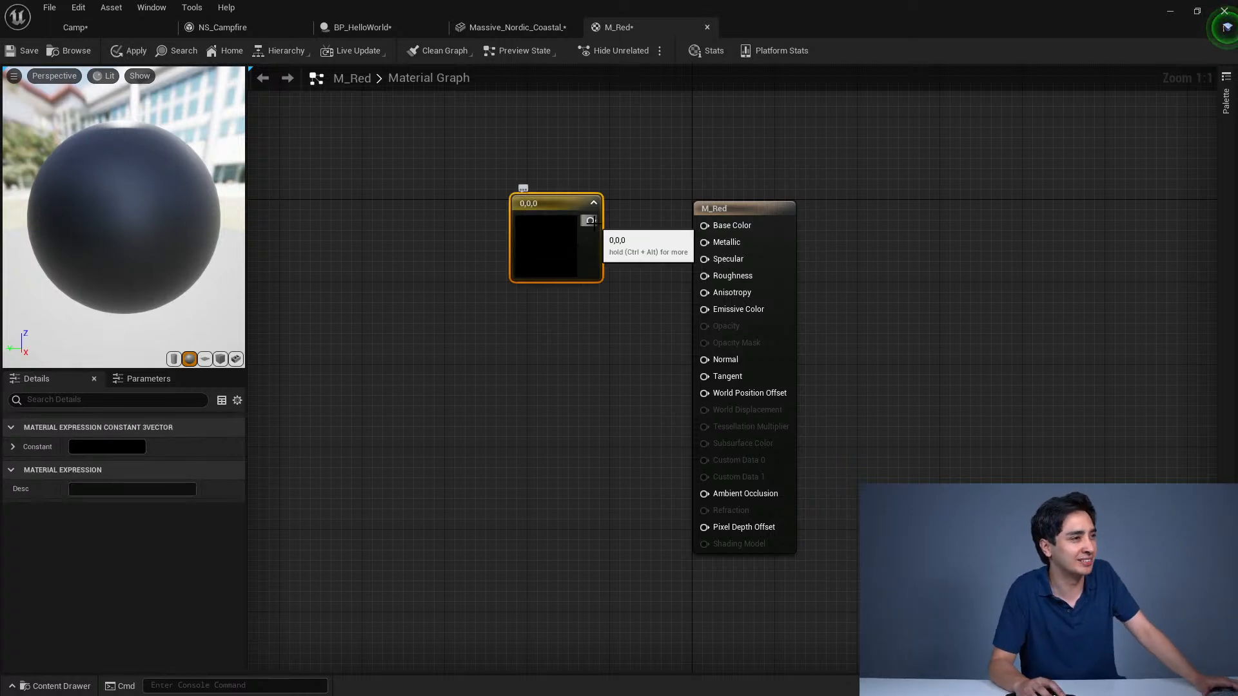
pyautogui.moveTo(594, 223); pyautogui.dragTo(704, 225)
pyautogui.moveTo(575, 249); pyautogui.dragTo(563, 258)
pyautogui.click(413, 335)
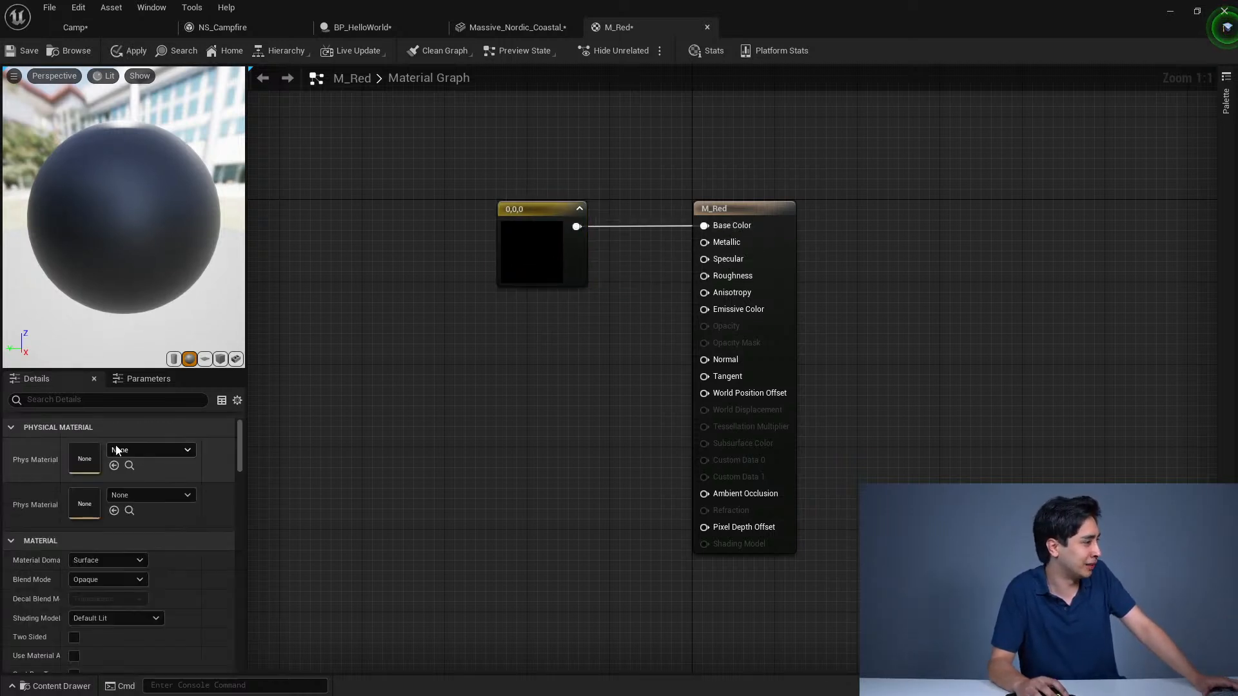
# Step: Set the Base Color vector constant to pure red with R 1.0, G 0.0 and B 0.0
pyautogui.click(535, 258)
pyautogui.click(77, 448)
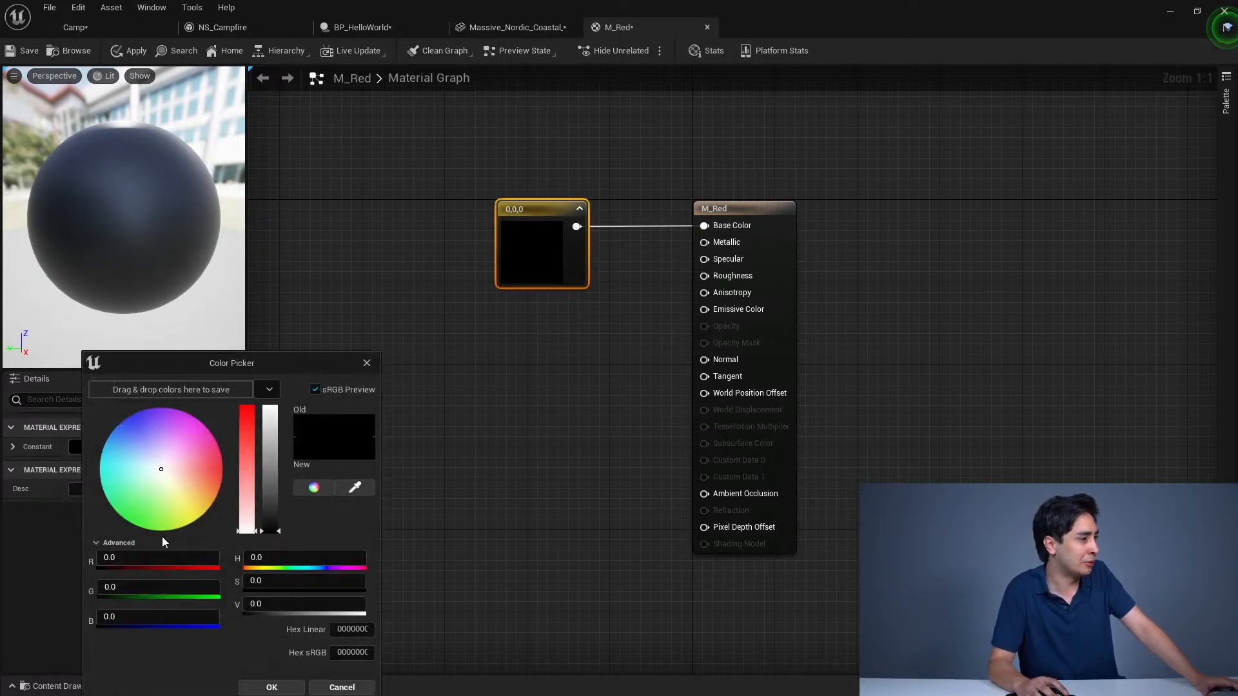
pyautogui.moveTo(201, 487); pyautogui.dragTo(227, 484)
pyautogui.moveTo(139, 559); pyautogui.dragTo(218, 560)
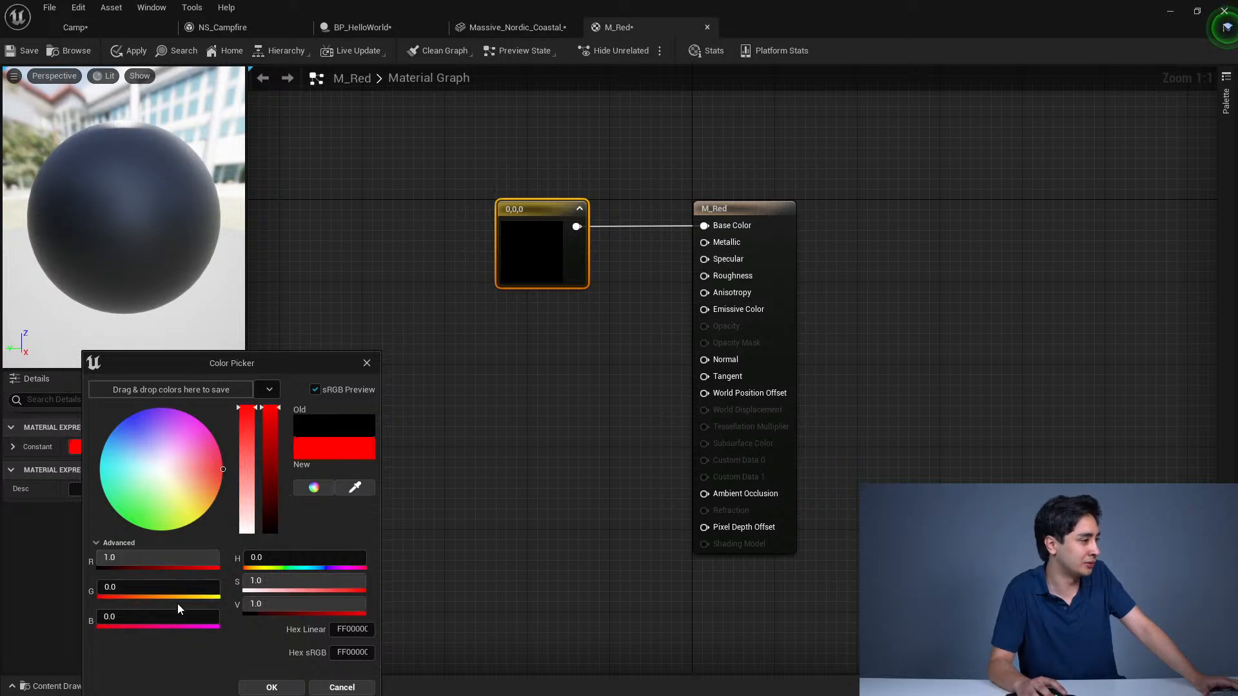
pyautogui.click(271, 687)
pyautogui.click(469, 417)
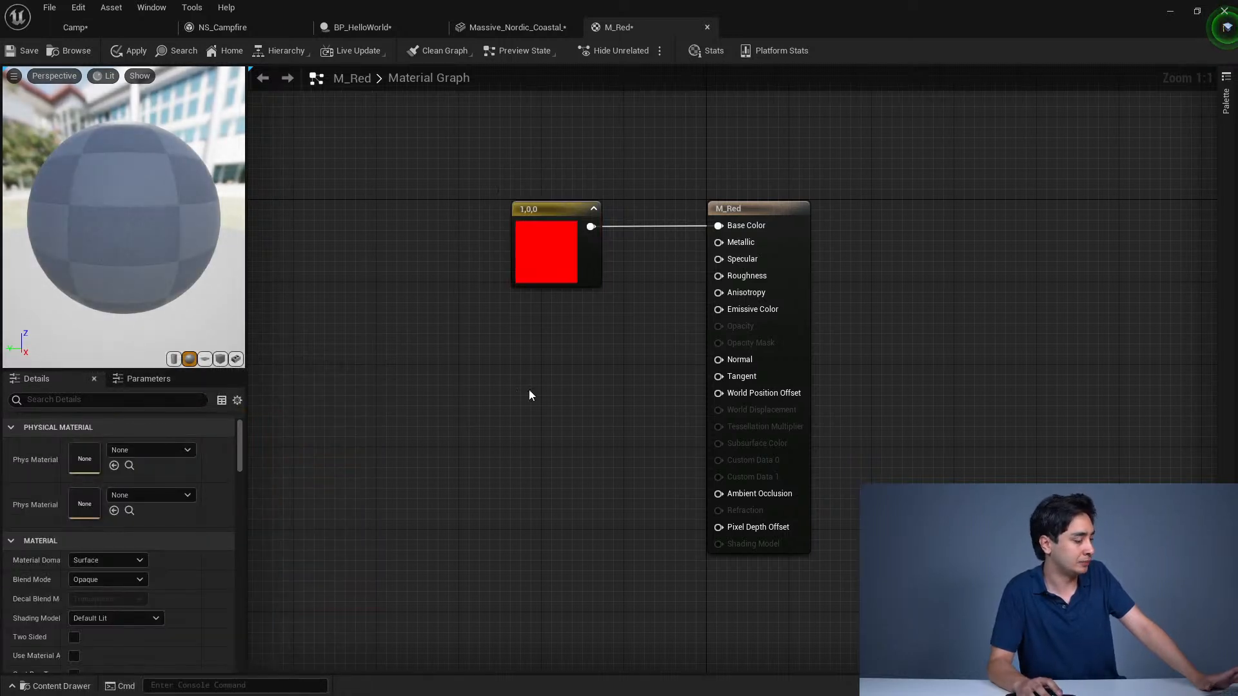
# Step: Add a Constant node below the color node, connect it to Specular and set its value to 0.5
pyautogui.click(545, 342)
pyautogui.moveTo(558, 356); pyautogui.dragTo(731, 258)
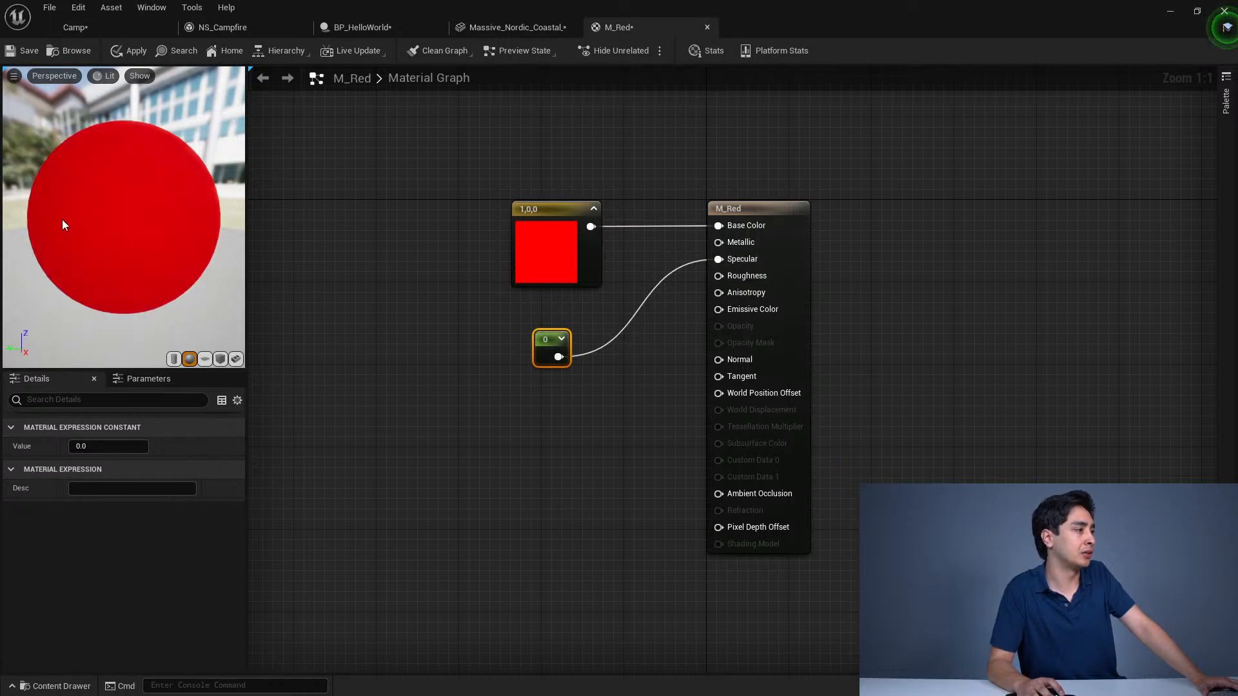
pyautogui.moveTo(62, 225); pyautogui.dragTo(167, 227)
pyautogui.click(96, 446)
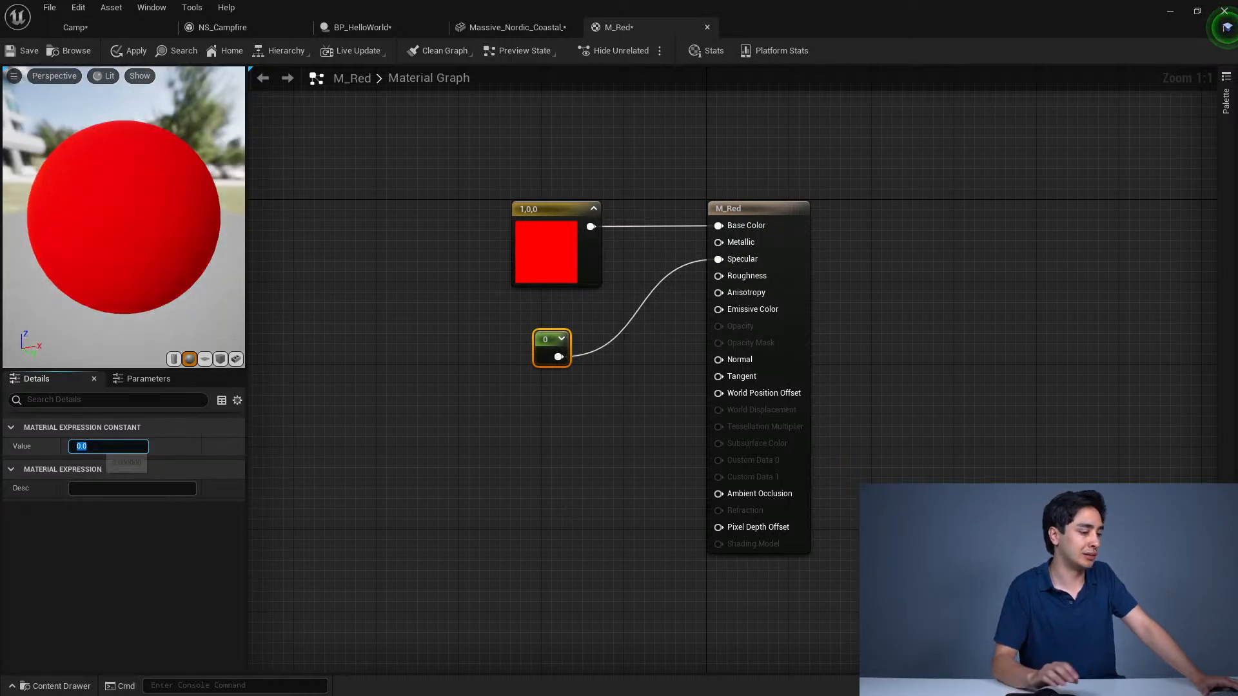
pyautogui.write('0.5')
pyautogui.press('Return')
pyautogui.click(532, 385)
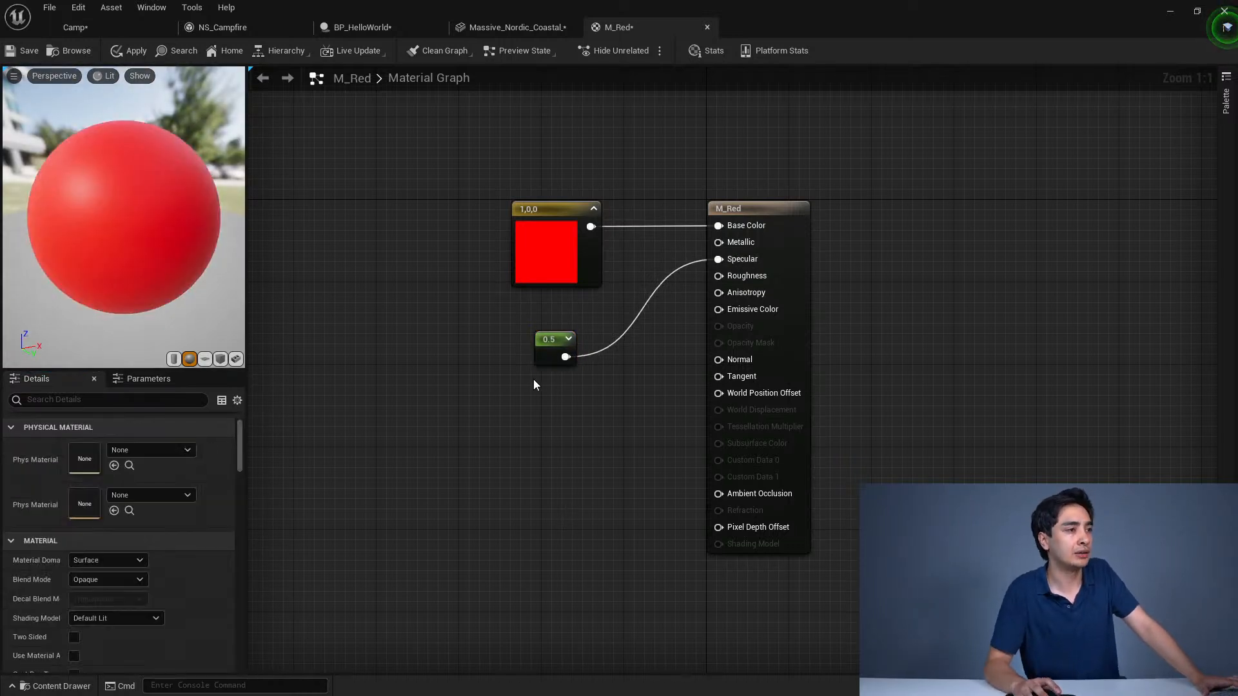
# Step: Add a second Constant node, connect it to Roughness and set its value to 1
pyautogui.click(534, 385)
pyautogui.moveTo(573, 405); pyautogui.dragTo(720, 276)
pyautogui.moveTo(90, 446); pyautogui.dragTo(98, 444)
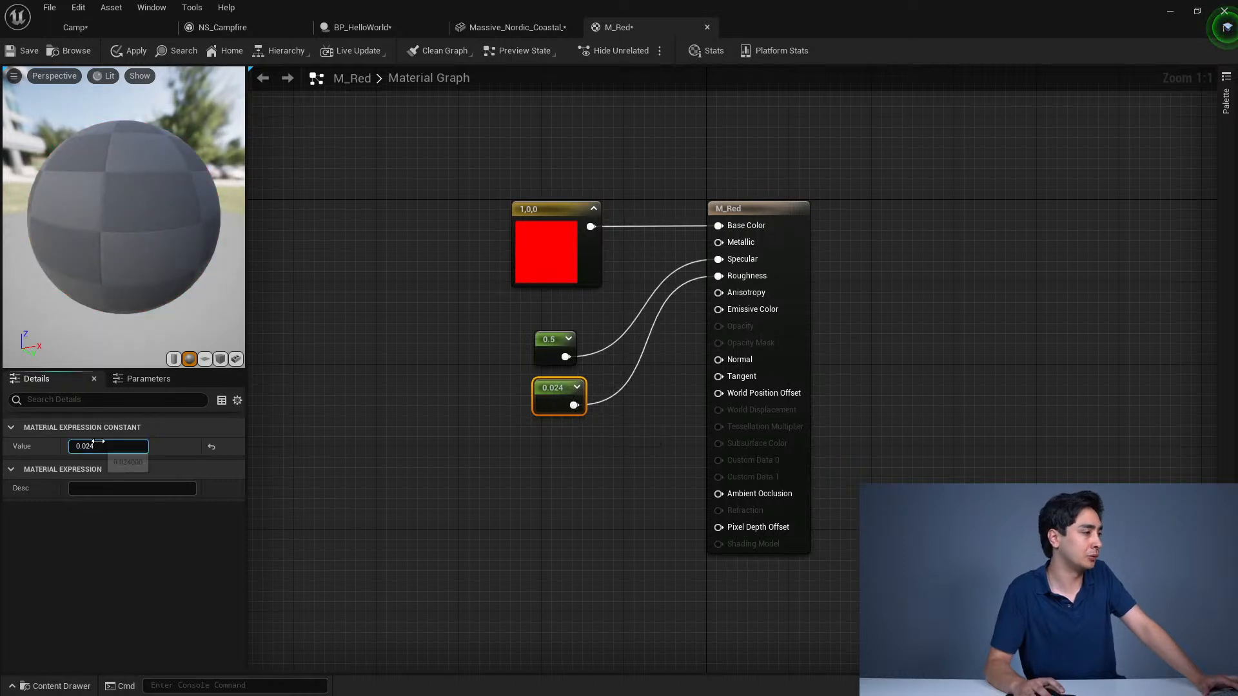
pyautogui.click(98, 444)
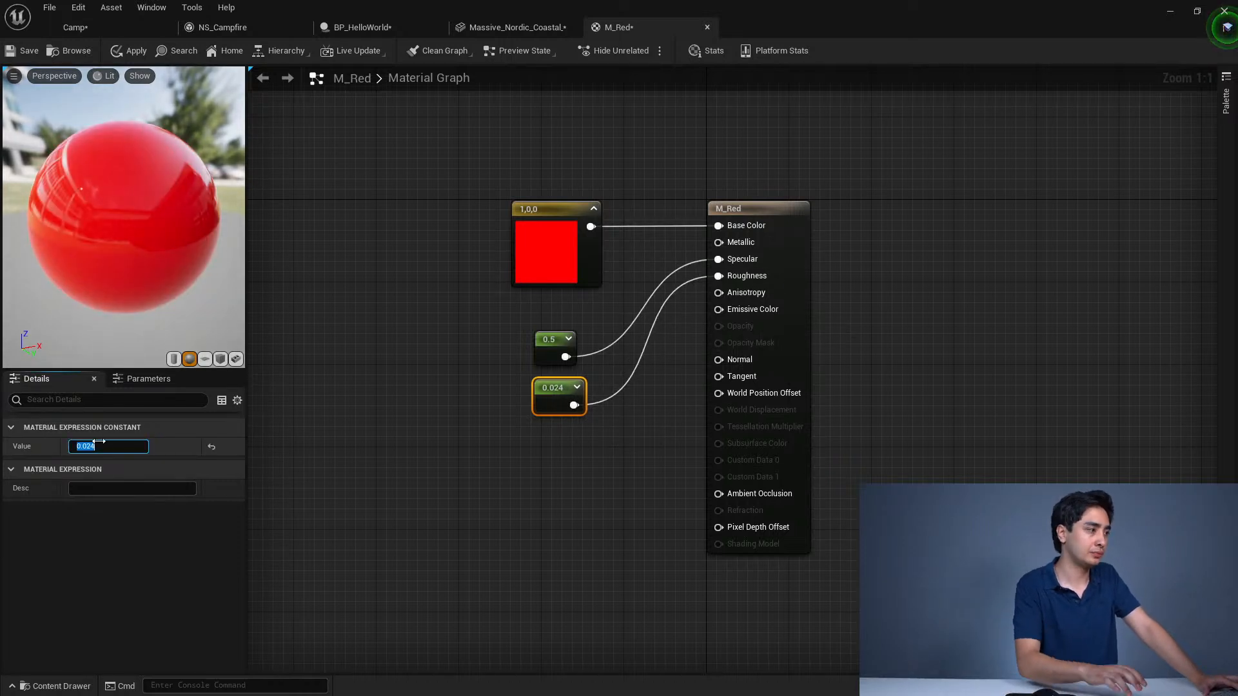
pyautogui.write('1')
pyautogui.press('Return')
pyautogui.click(98, 187)
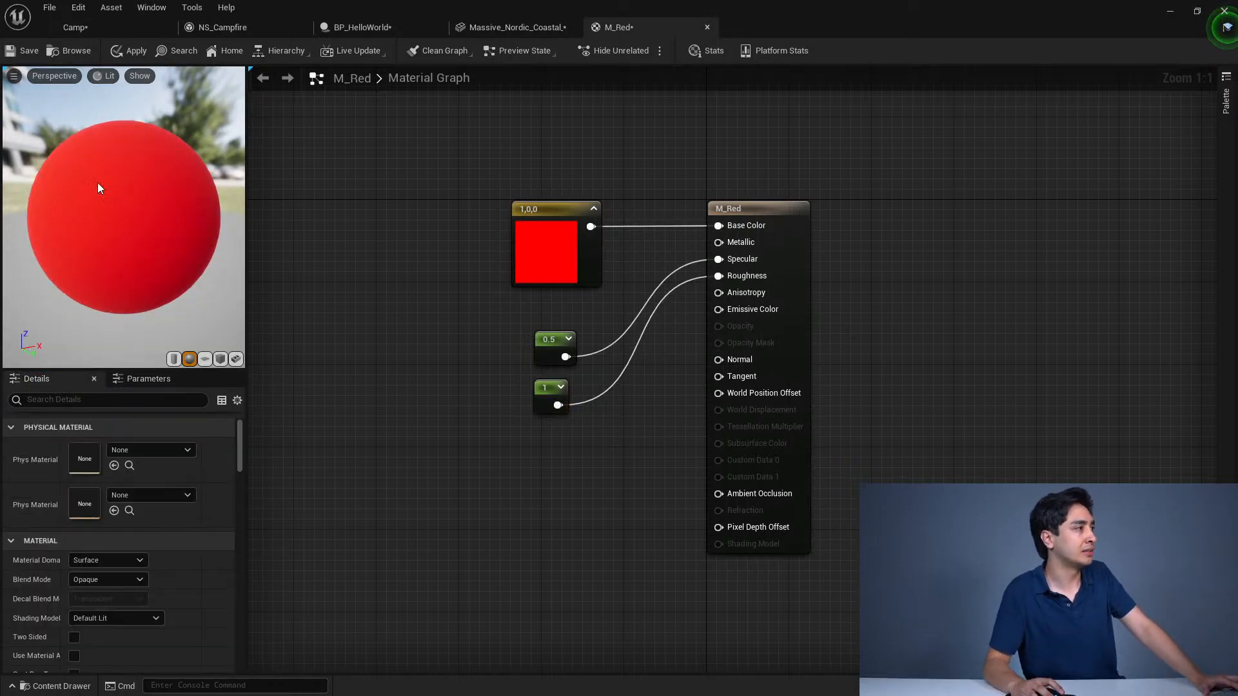
# Step: Save the M_Red material and apply it to the large sphere in the Camp level
pyautogui.hotkey('ctrl', 's')
pyautogui.click(87, 28)
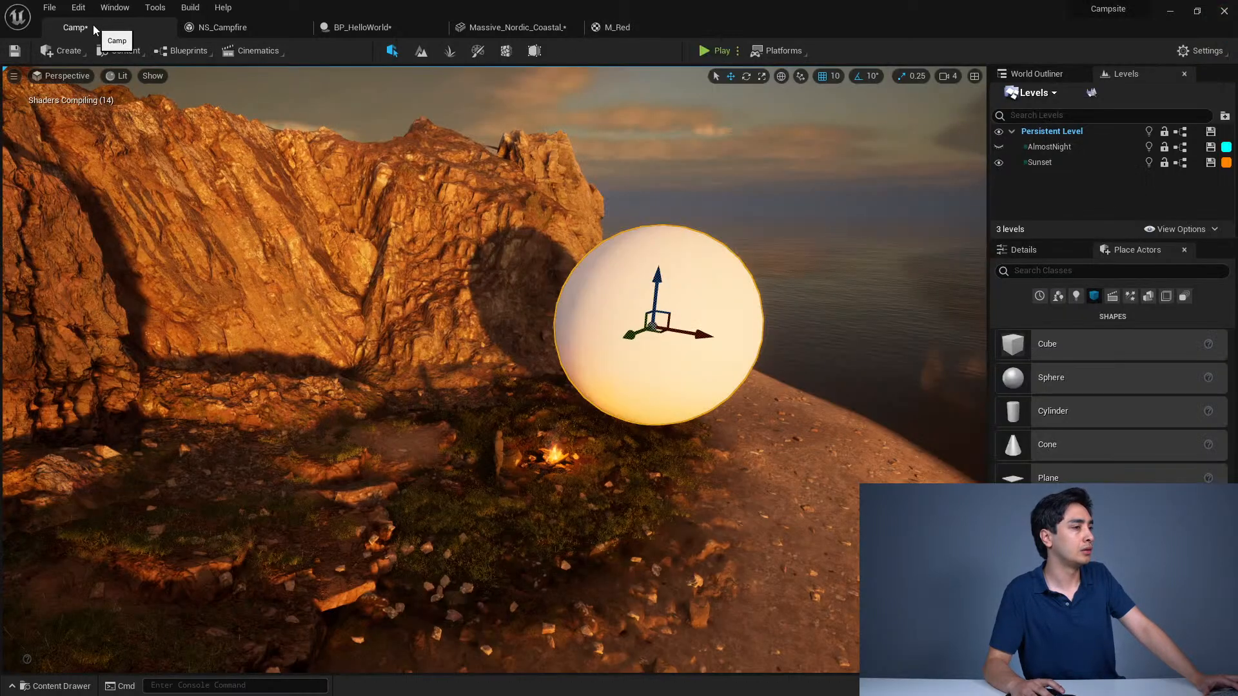
pyautogui.hotkey('ctrl', 'space')
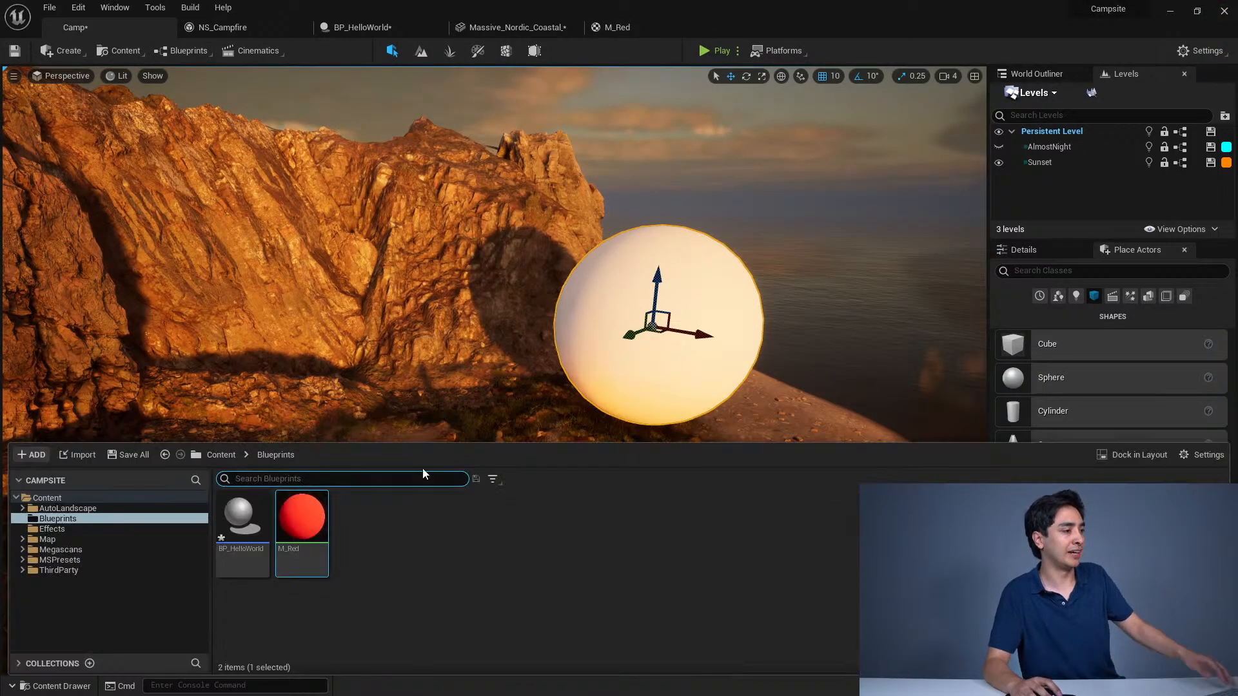
pyautogui.hotkey('ctrl', 'space')
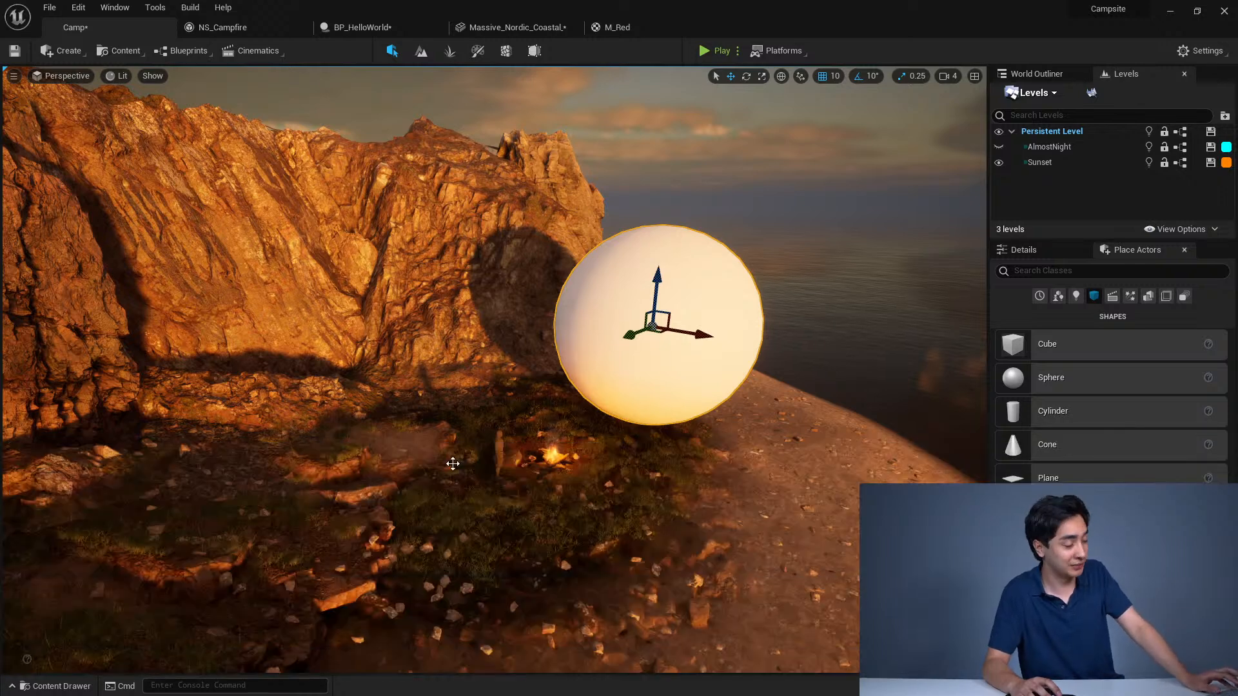
pyautogui.hotkey('ctrl', 'space')
pyautogui.hotkey('ctrl', 'space')
pyautogui.hotkey('ctrl', 'space')
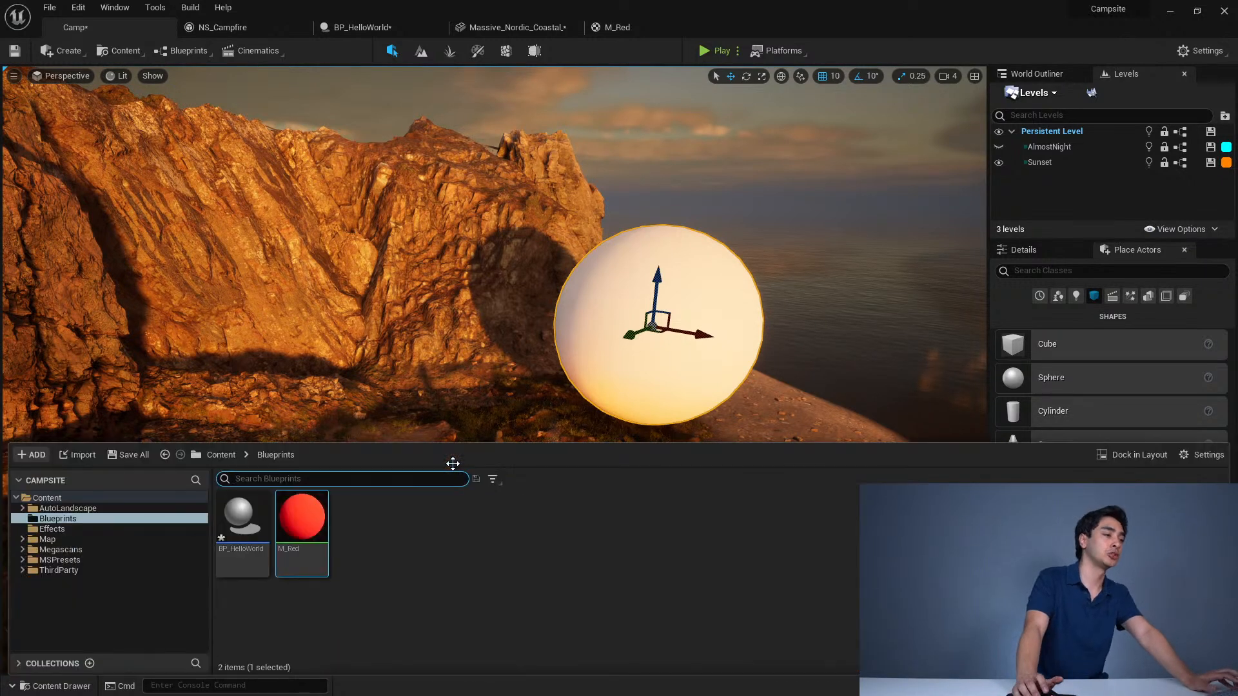
pyautogui.moveTo(301, 519); pyautogui.dragTo(711, 414)
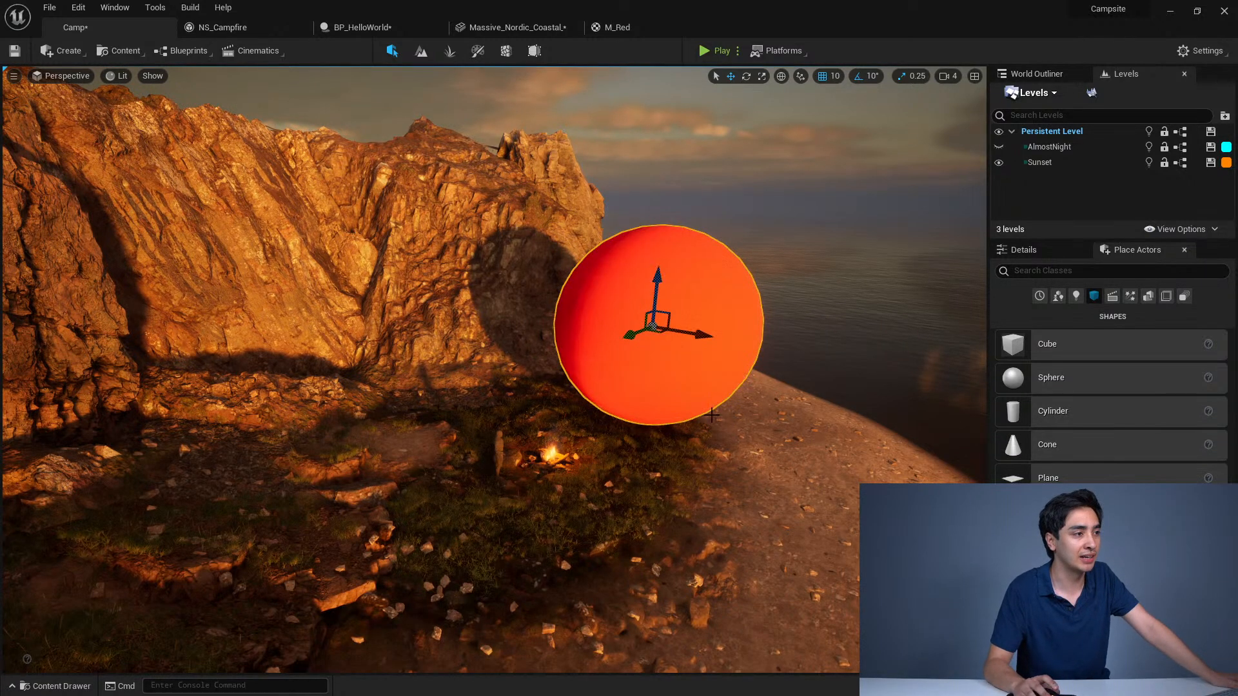
# Step: Move the red sphere sideways past the campfire so it sits in front of the cliff
pyautogui.moveTo(653, 331); pyautogui.dragTo(355, 335)
pyautogui.press('e')
# Step: Display the viewport in Detail Lighting mode focused on the sphere and save the level
pyautogui.hotkey('alt', '3')
pyautogui.hotkey('alt', '5')
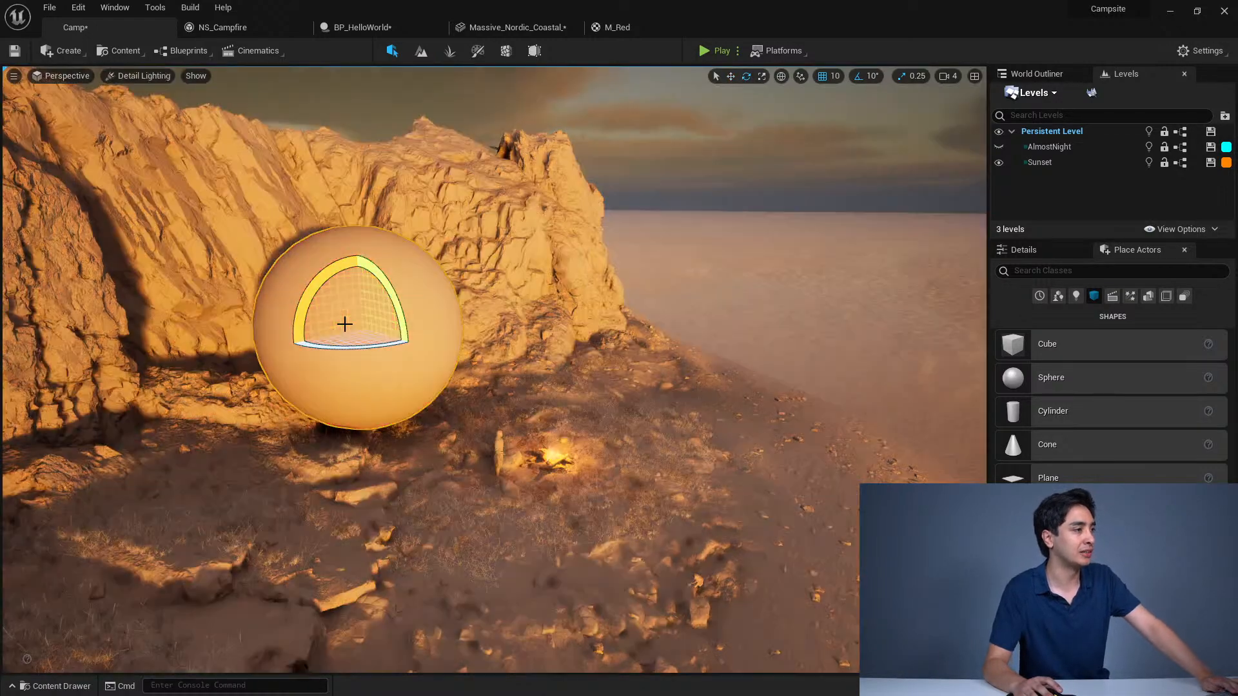
pyautogui.press('w')
pyautogui.press('f')
pyautogui.hotkey('ctrl', 's')
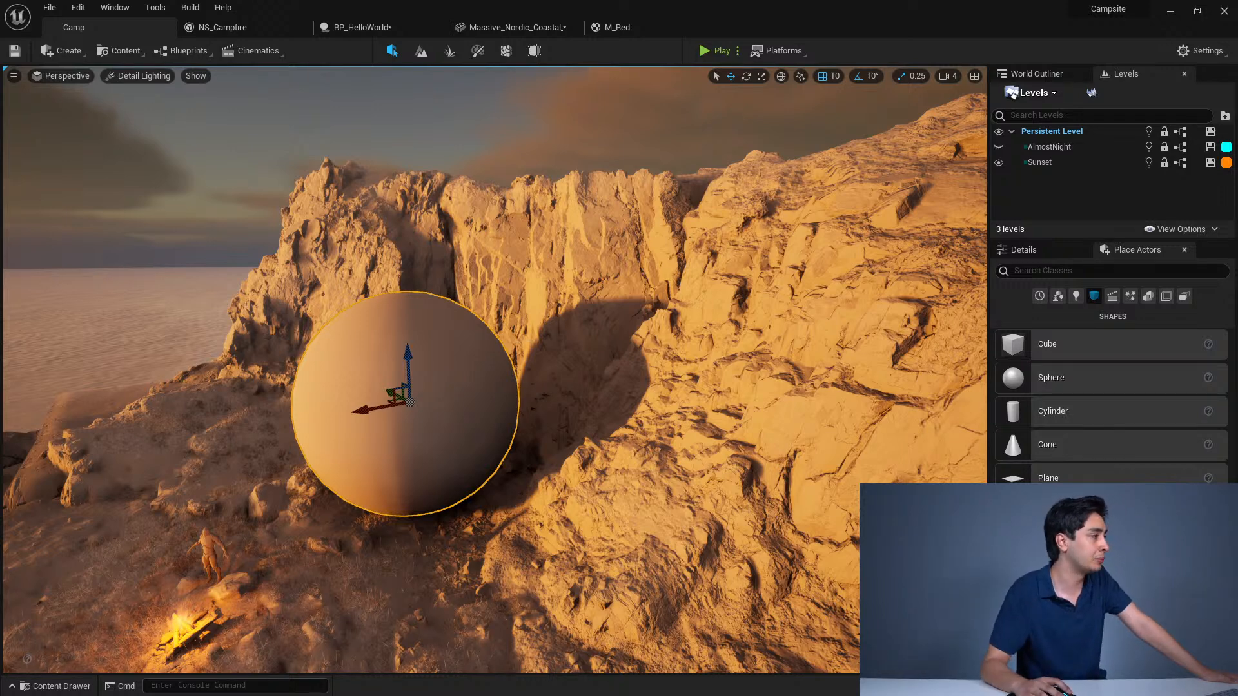
# Step: Switch to the browser, look over the Unreal Masterclass course page's offer and features, and move the window out of view
pyautogui.hotkey('alt', 'Tab')
pyautogui.moveTo(241, 231); pyautogui.dragTo(359, 235)
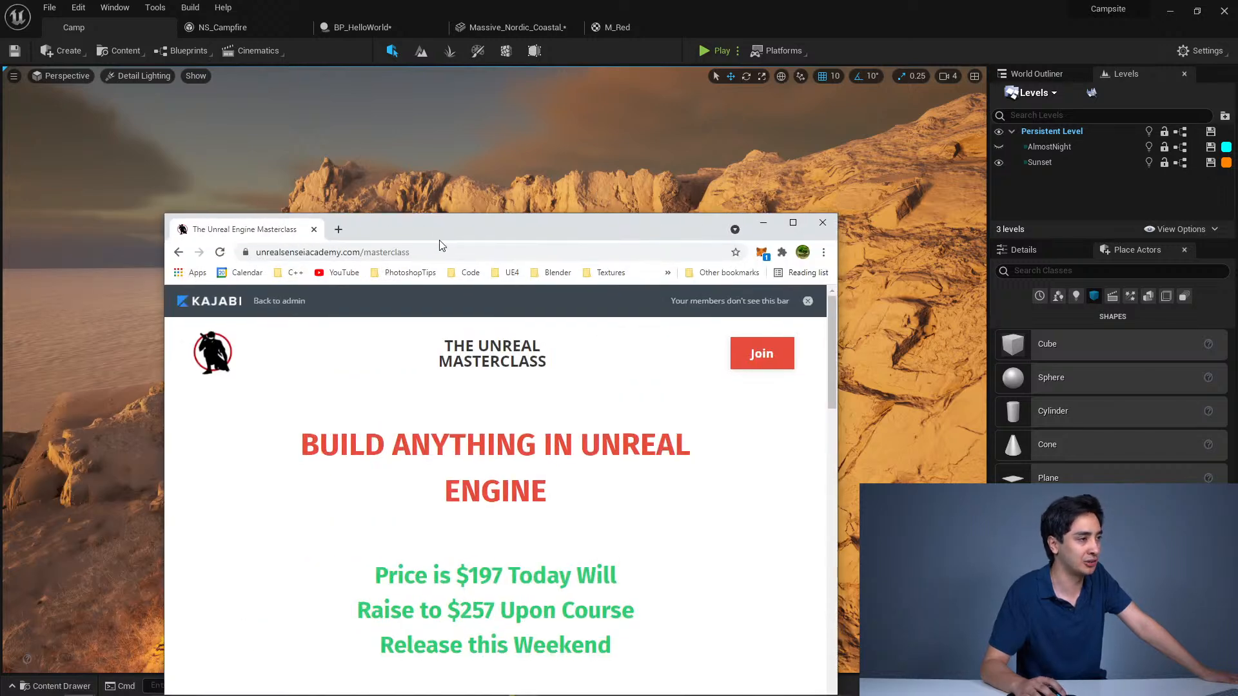
pyautogui.moveTo(439, 240); pyautogui.dragTo(488, 166)
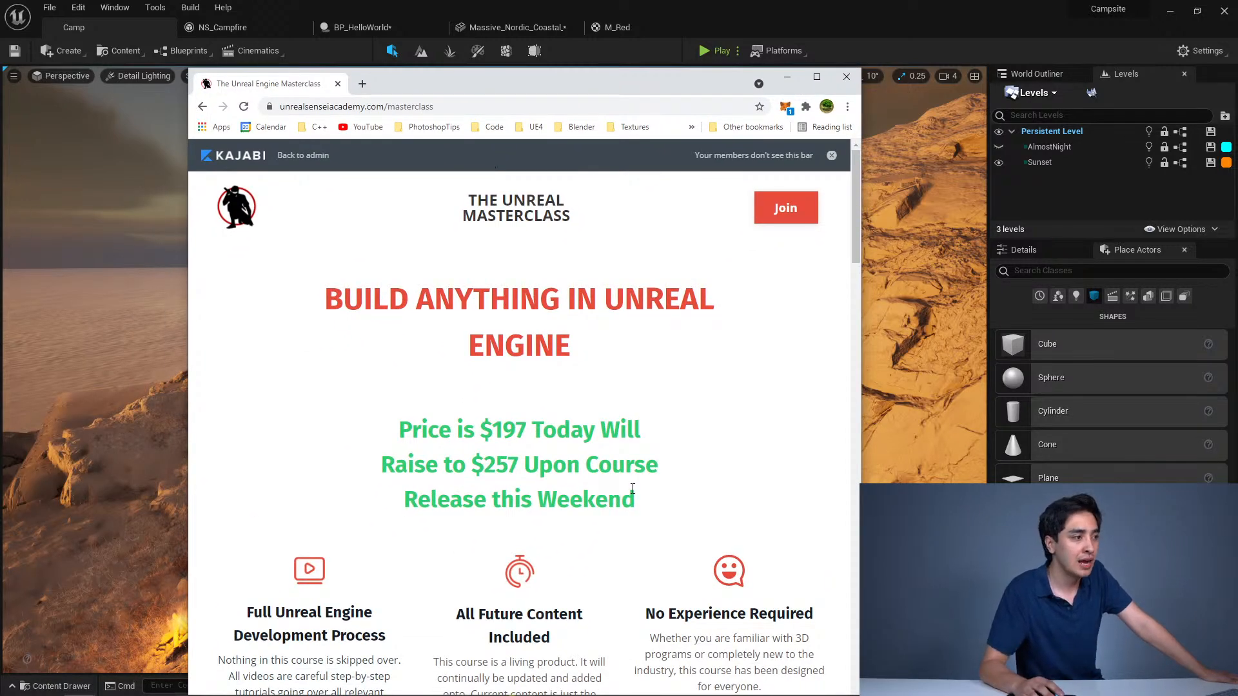
pyautogui.scroll(-1, 621, 523)
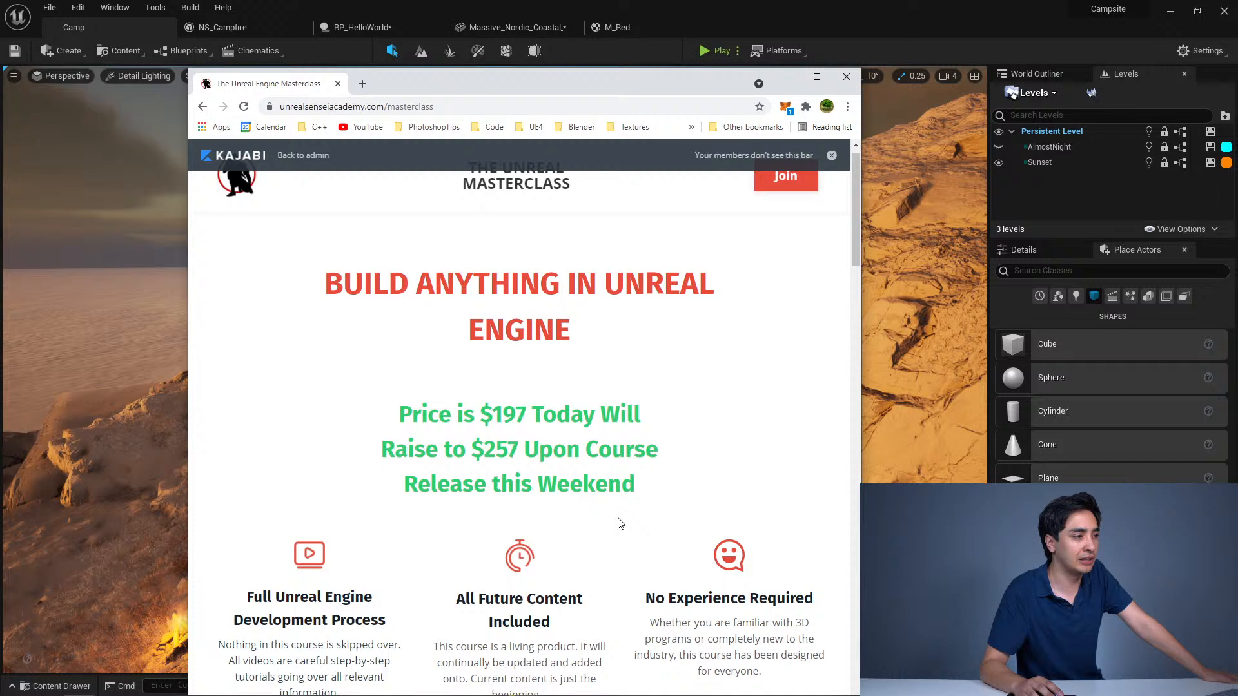
pyautogui.tripleClick(626, 434)
pyautogui.click(547, 466)
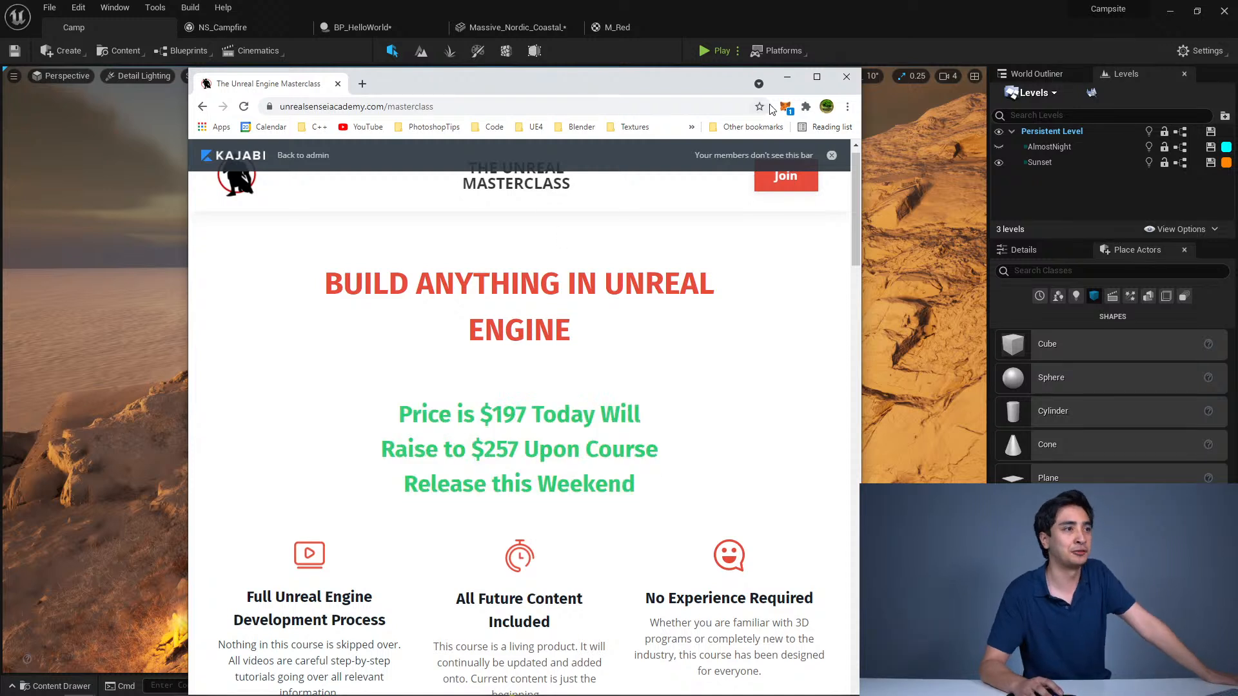
pyautogui.moveTo(615, 92); pyautogui.dragTo(646, 86)
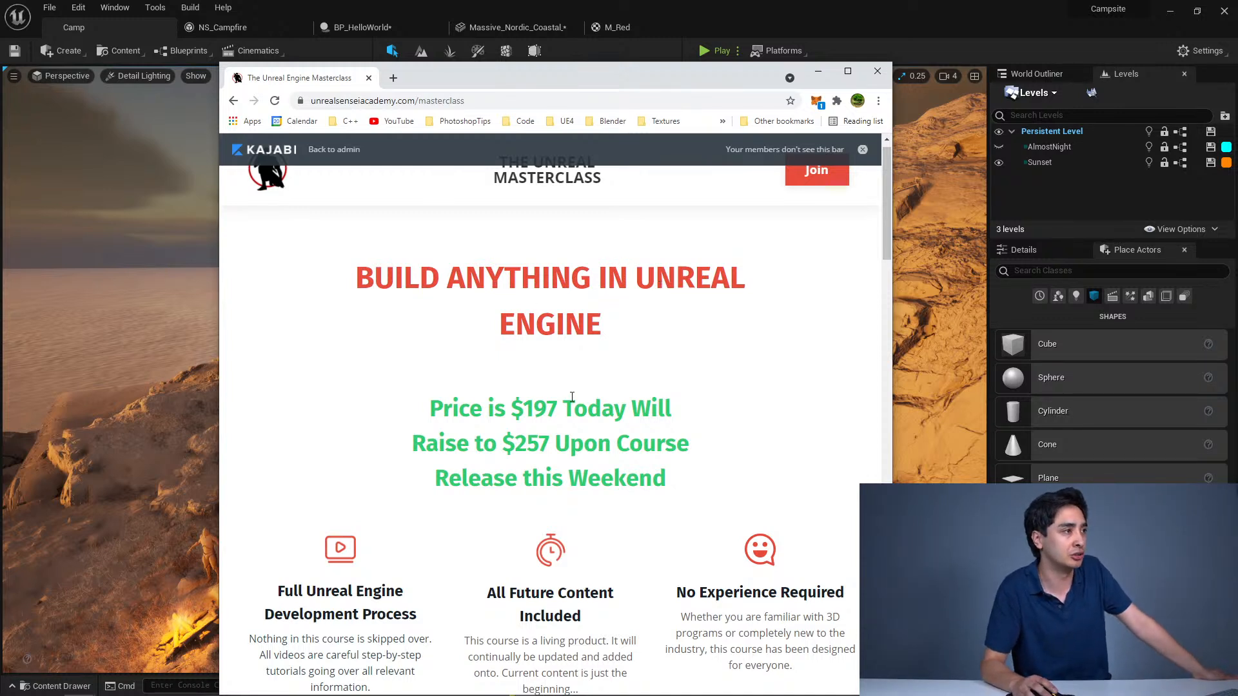
pyautogui.scroll(1, 554, 323)
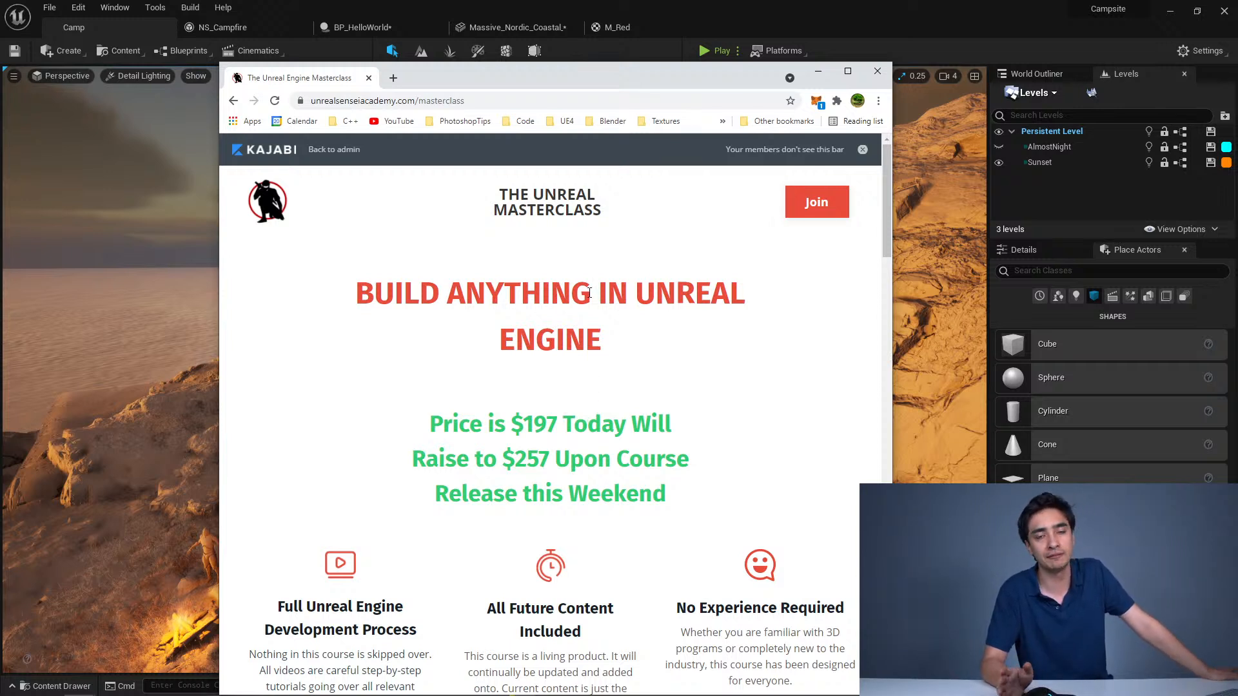
pyautogui.moveTo(624, 71); pyautogui.dragTo(664, 57)
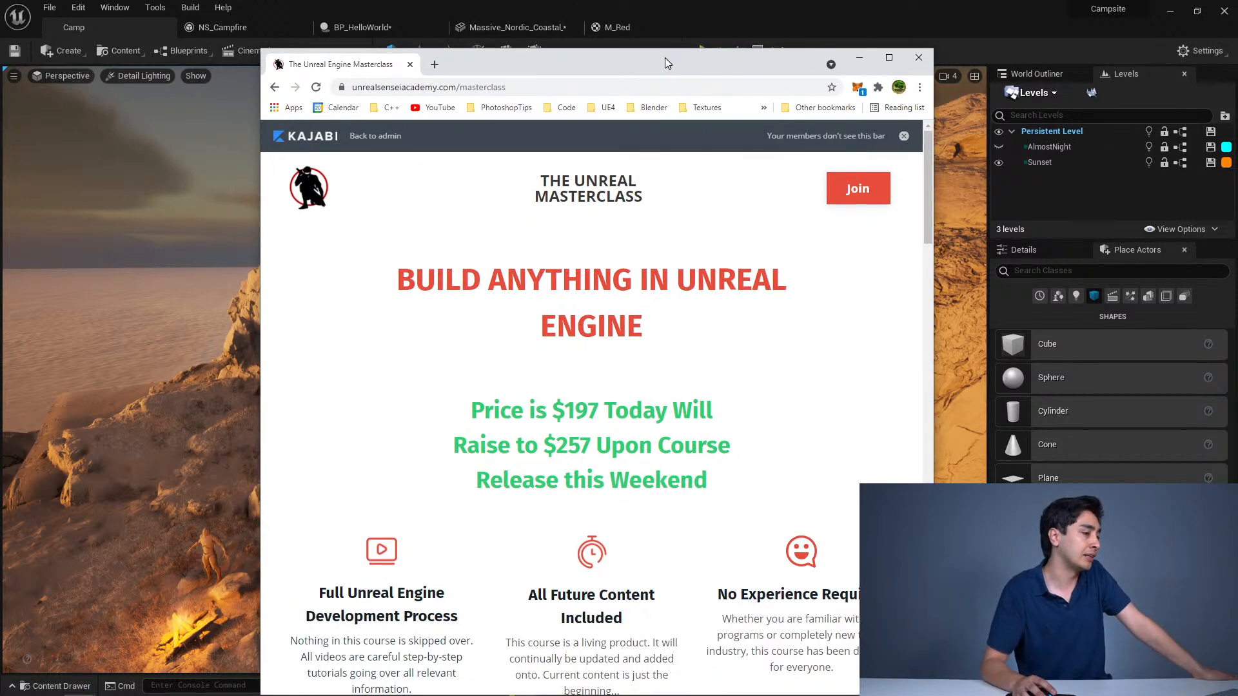
pyautogui.scroll(-6, 707, 618)
pyautogui.scroll(6, 707, 619)
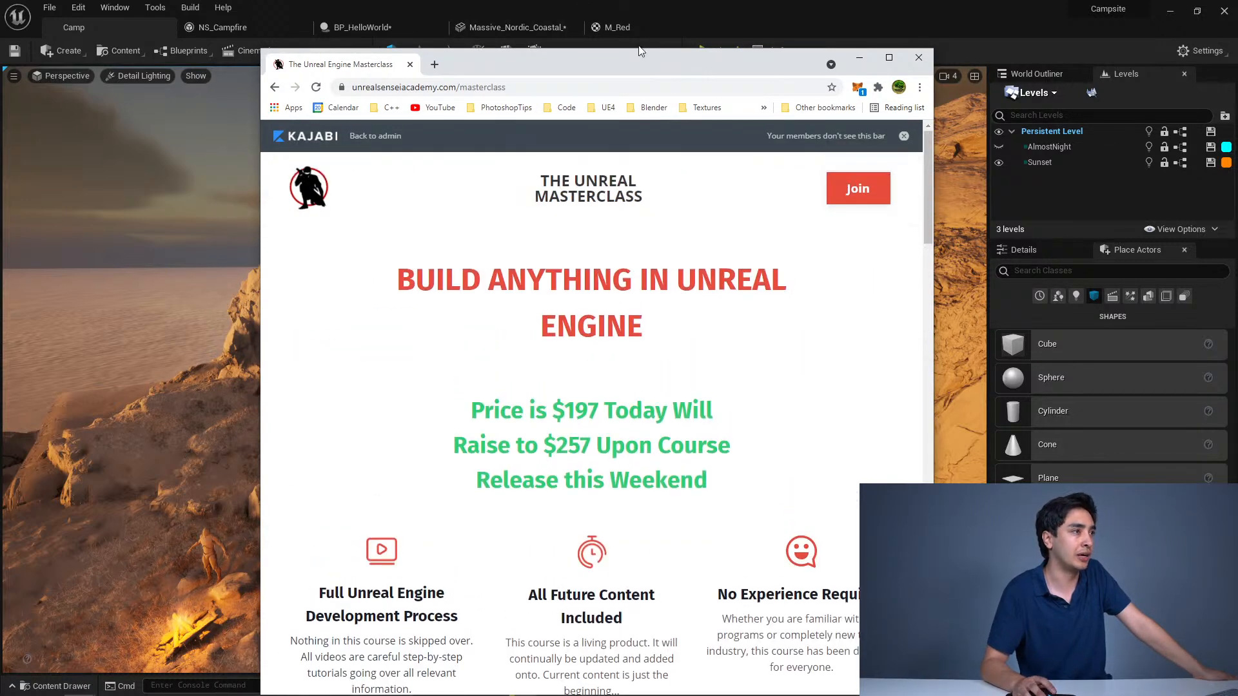
pyautogui.moveTo(640, 51); pyautogui.dragTo(1237, 32)
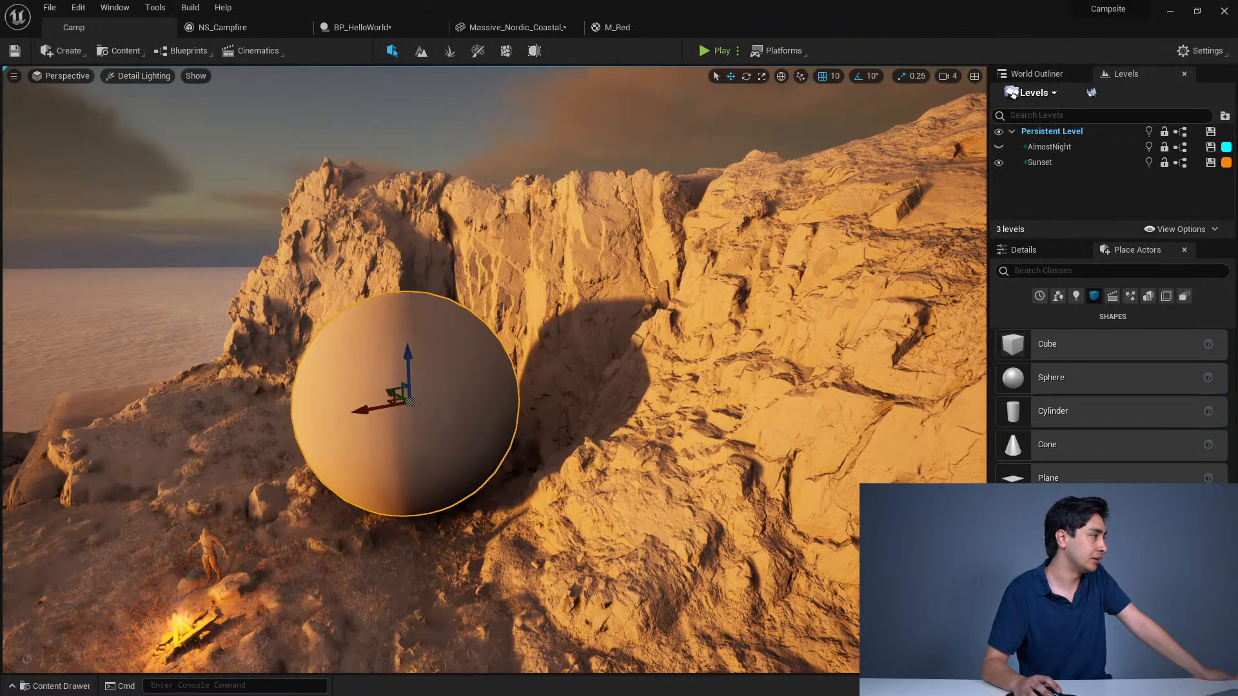
pyautogui.moveTo(1237, 118); pyautogui.dragTo(0, 58)
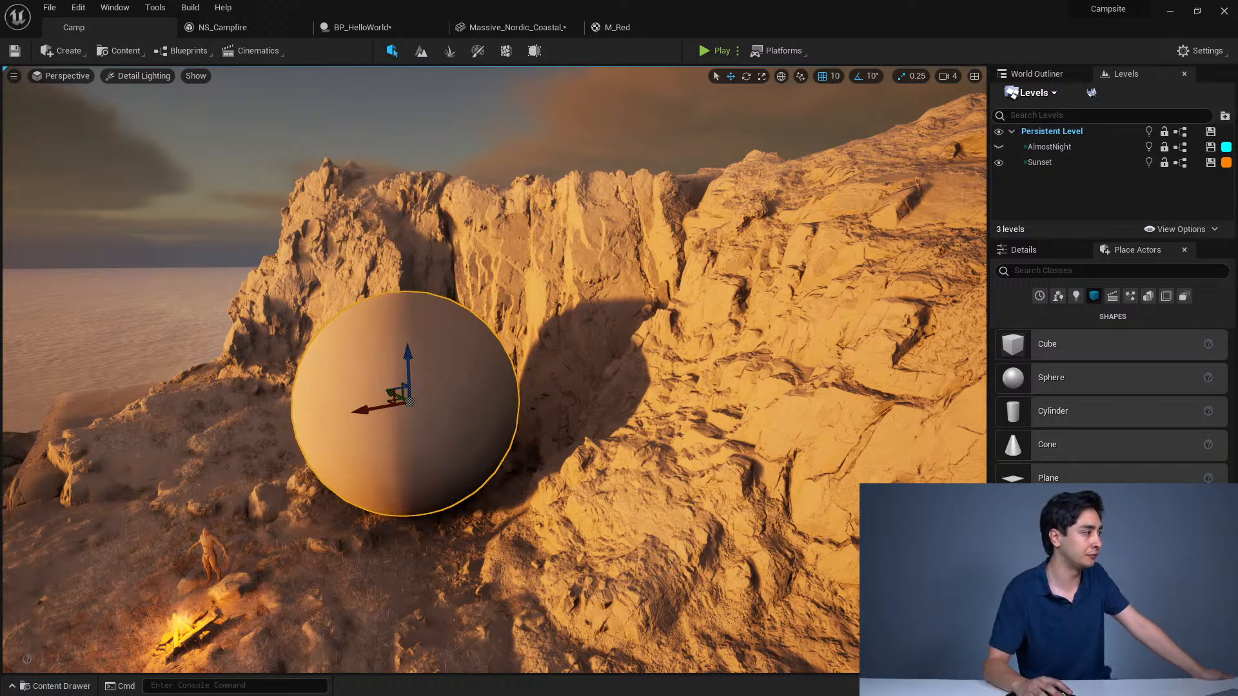
pyautogui.moveTo(0, 19); pyautogui.dragTo(101, 40)
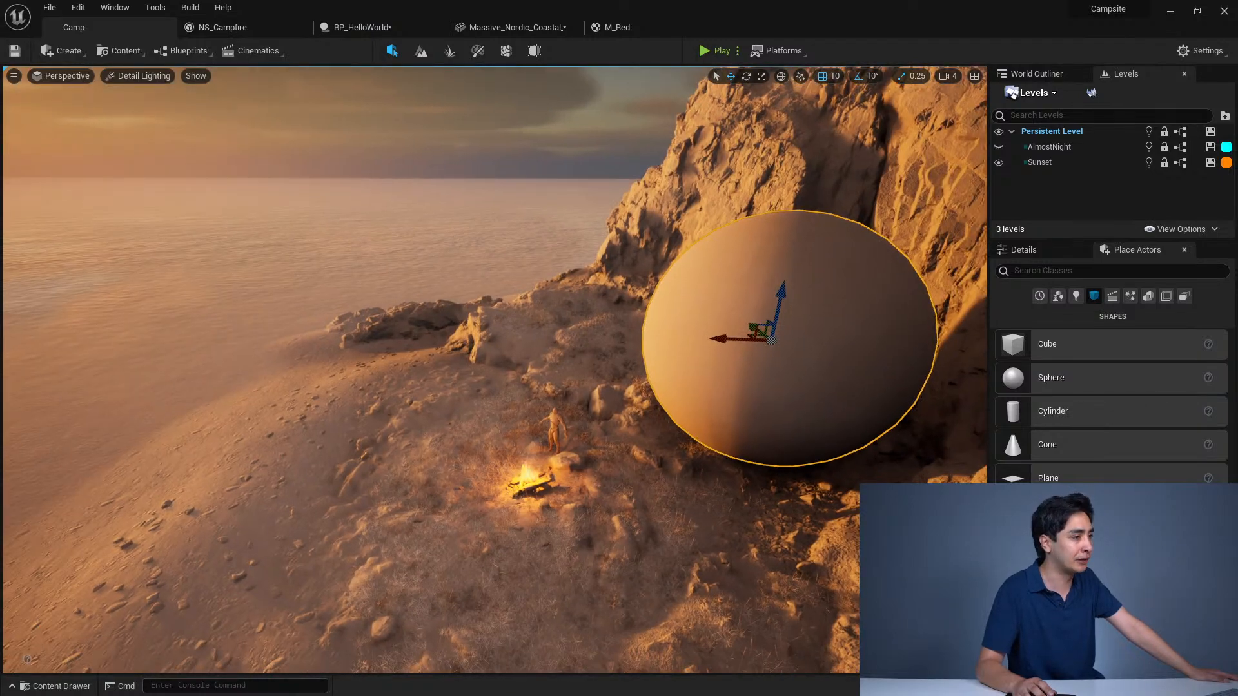
# Step: Return the viewport to Lit mode with the red sphere and campfire in view
pyautogui.moveTo(605, 409); pyautogui.dragTo(605, 408, button='right')
pyautogui.hotkey('alt', '2')
pyautogui.hotkey('alt', '4')
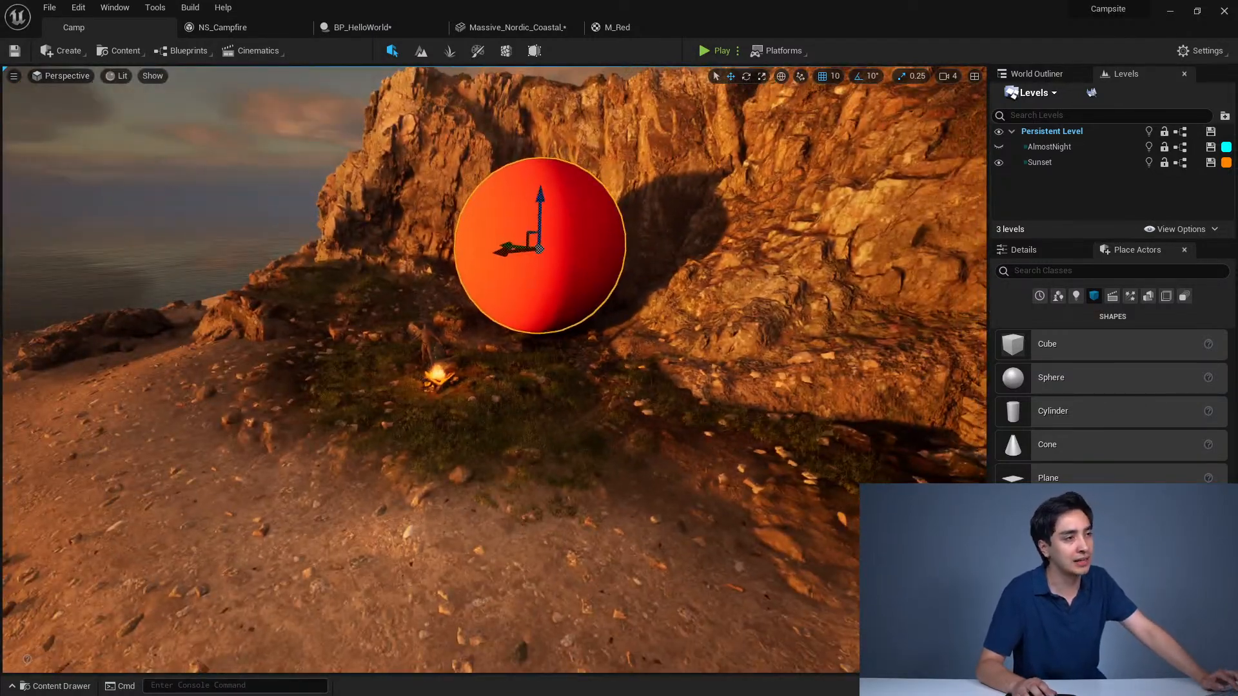
# Step: Switch to the YouTube livestream dashboard in the browser, read the viewers' live chat questions and return to Unreal Editor
pyautogui.hotkey('alt', 'Tab')
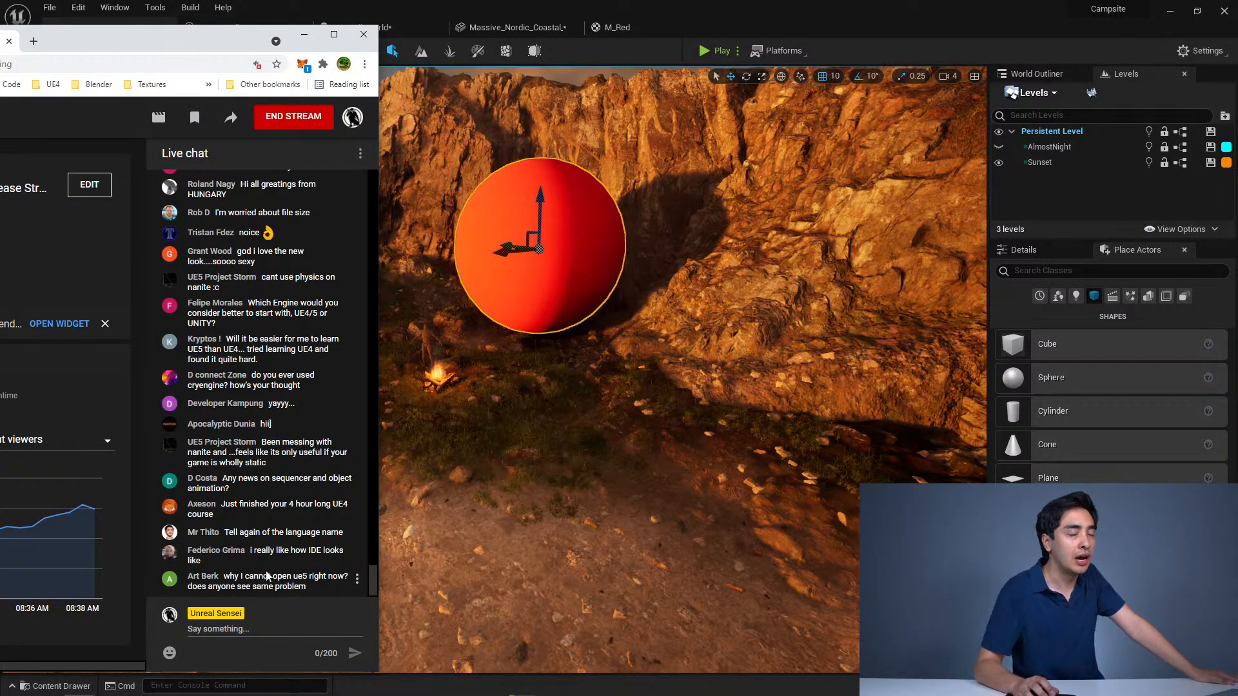
pyautogui.hotkey('alt', 'Tab')
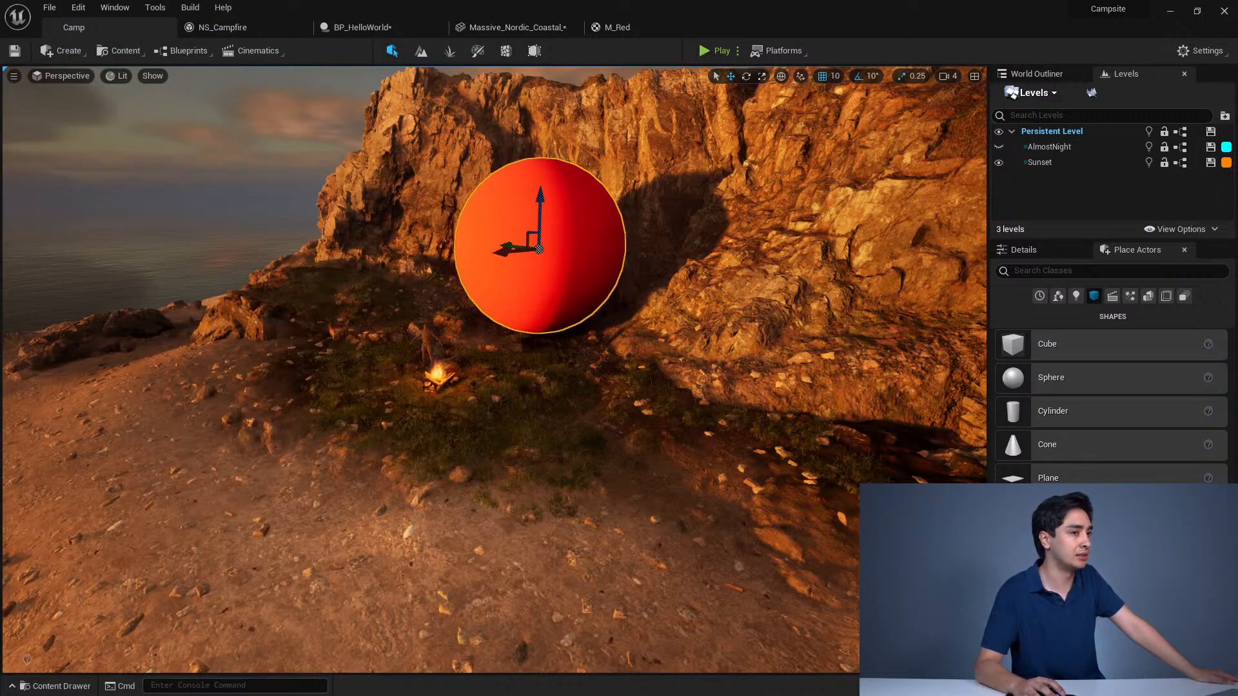
pyautogui.hotkey('alt', 'Tab')
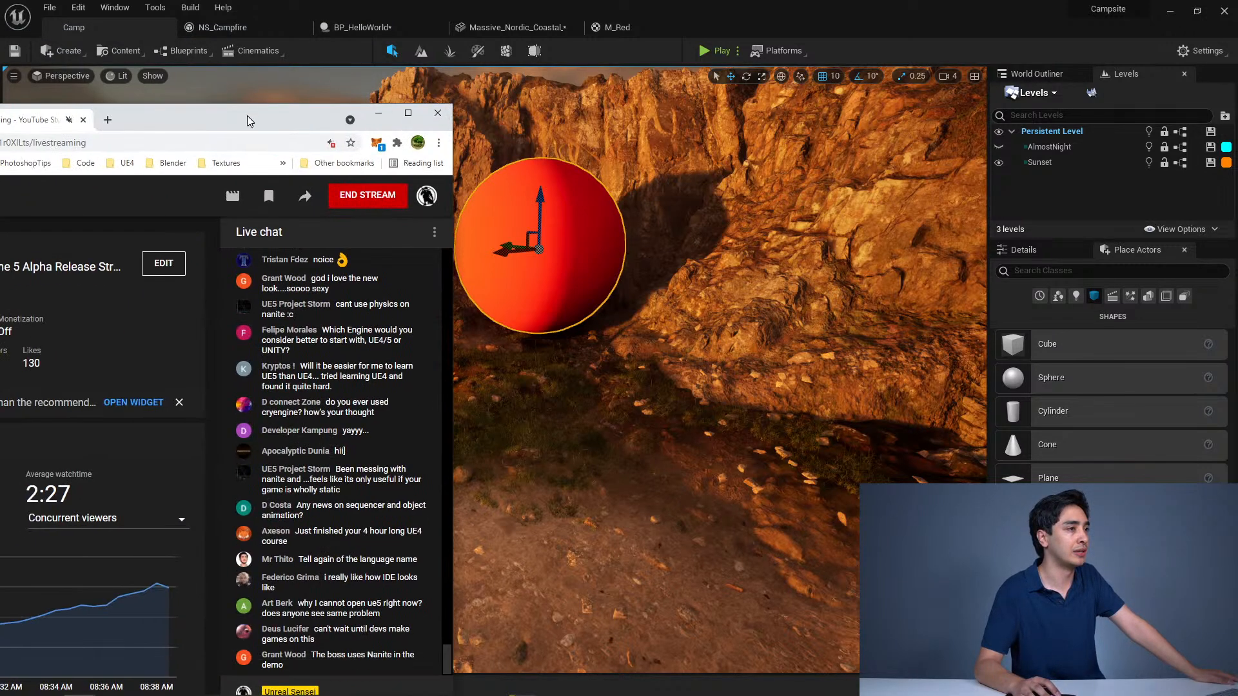
pyautogui.moveTo(246, 115); pyautogui.dragTo(103, 118)
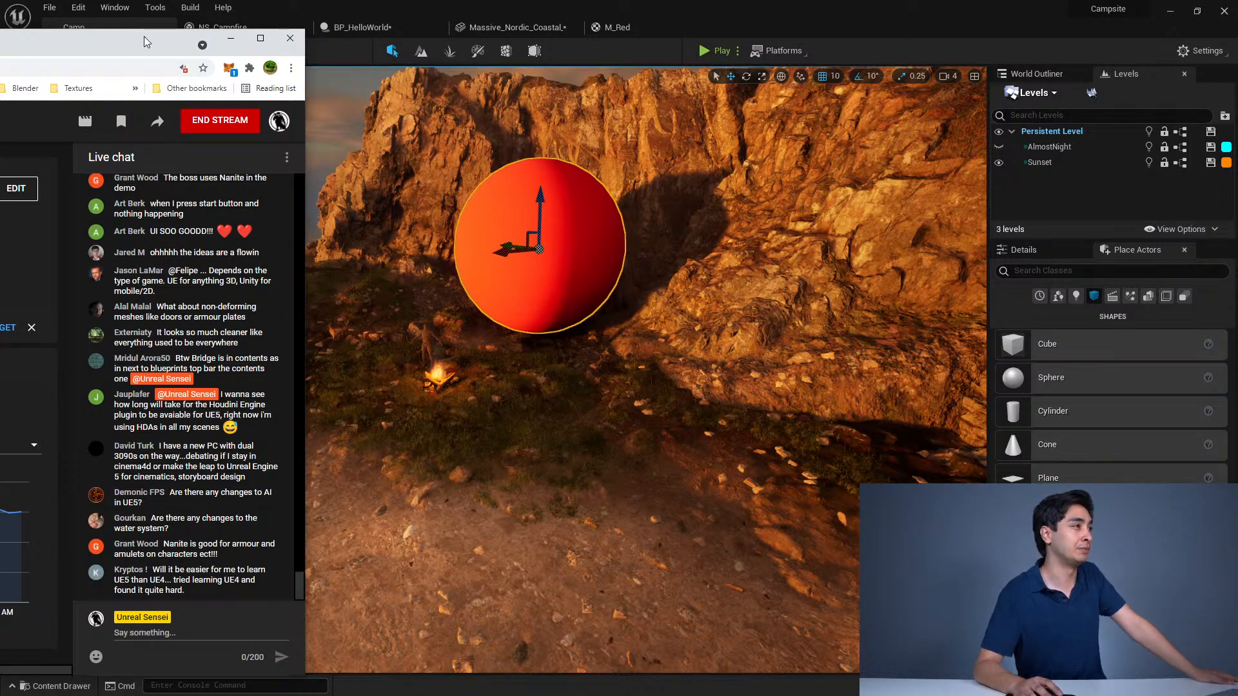
pyautogui.hotkey('alt', 'Tab')
# Step: View the campfire and mannequin up close and bring the live chat window back beside the scene
pyautogui.moveTo(258, 152); pyautogui.dragTo(110, 123, button='right')
pyautogui.moveTo(494, 370); pyautogui.dragTo(553, 406, button='right')
pyautogui.moveTo(10, 14); pyautogui.dragTo(232, 30)
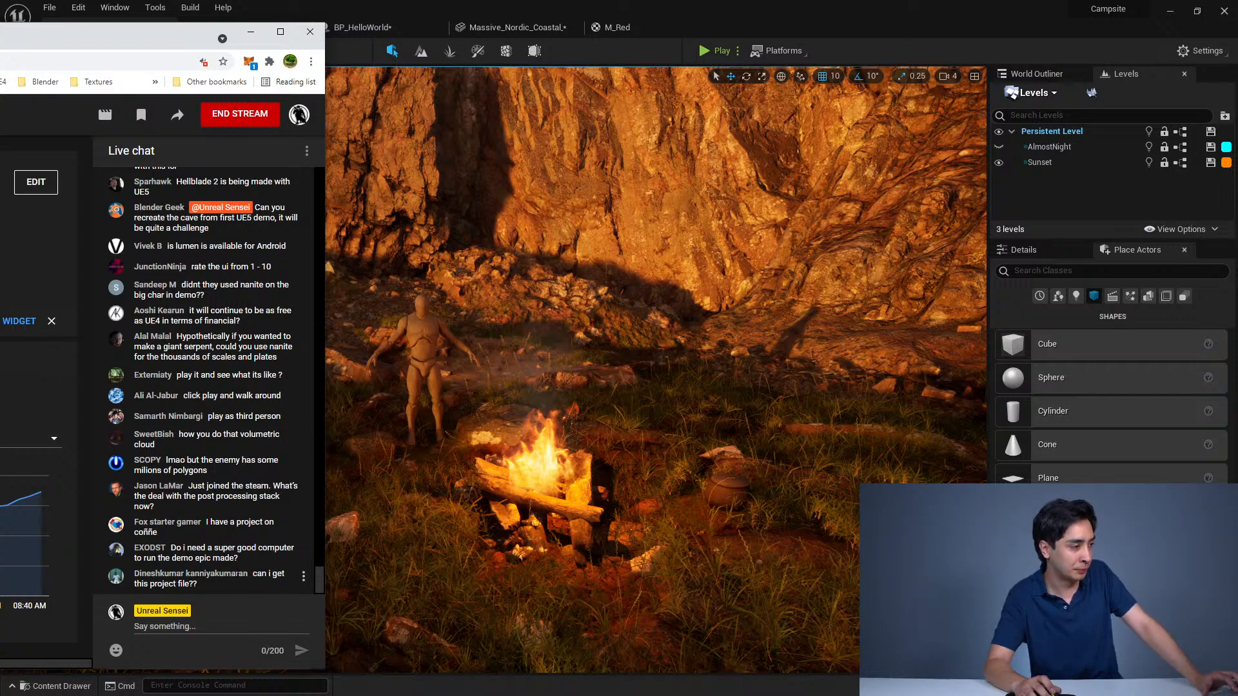
# Step: Read back through the viewers' earlier live chat questions and return to the full Unreal Editor scene
pyautogui.scroll(5, 234, 551)
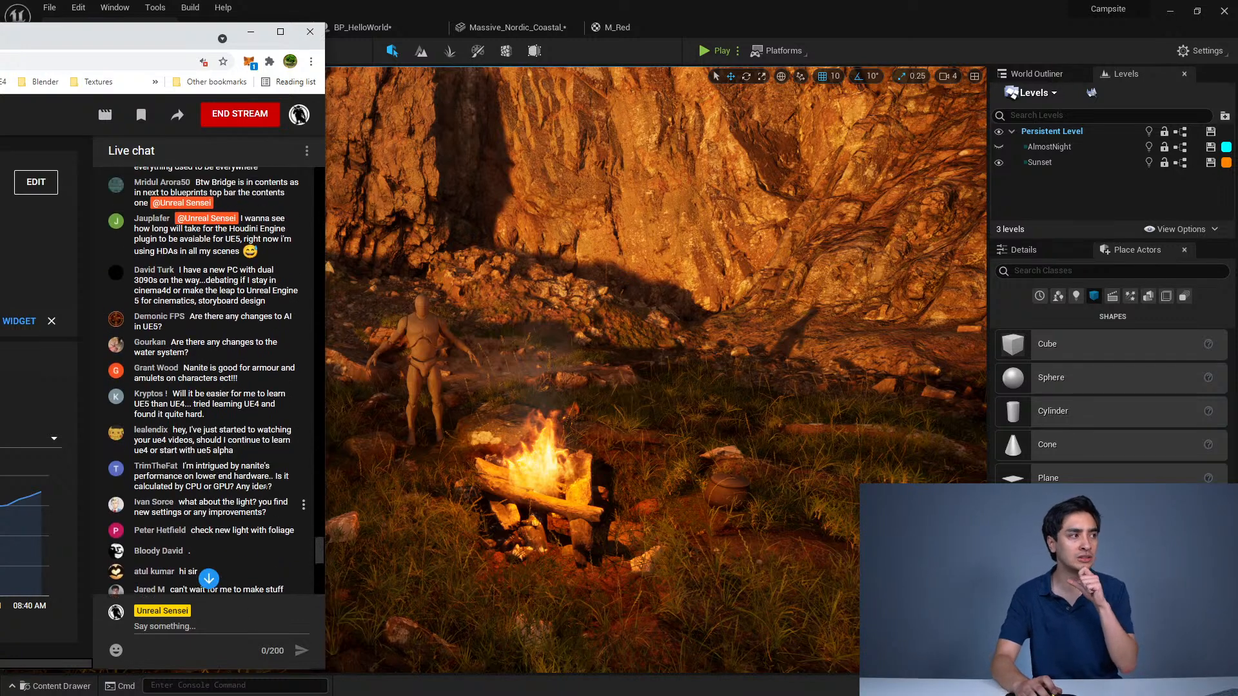
pyautogui.scroll(8, 234, 482)
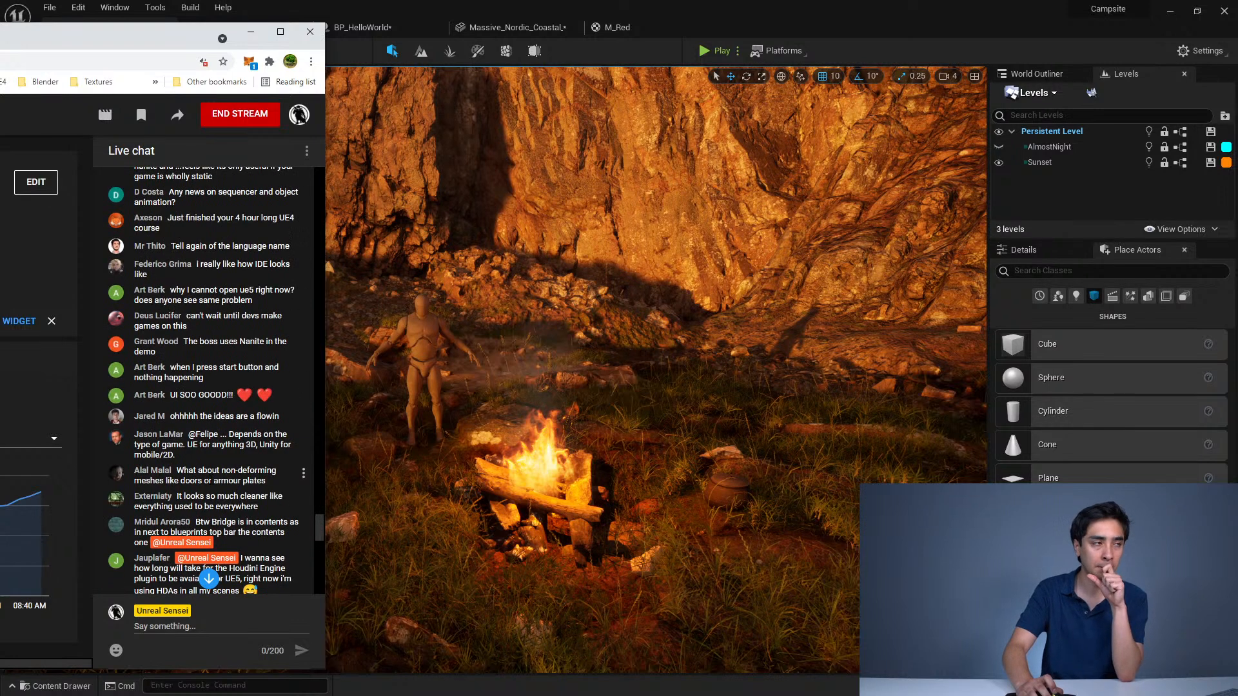
pyautogui.scroll(4, 210, 484)
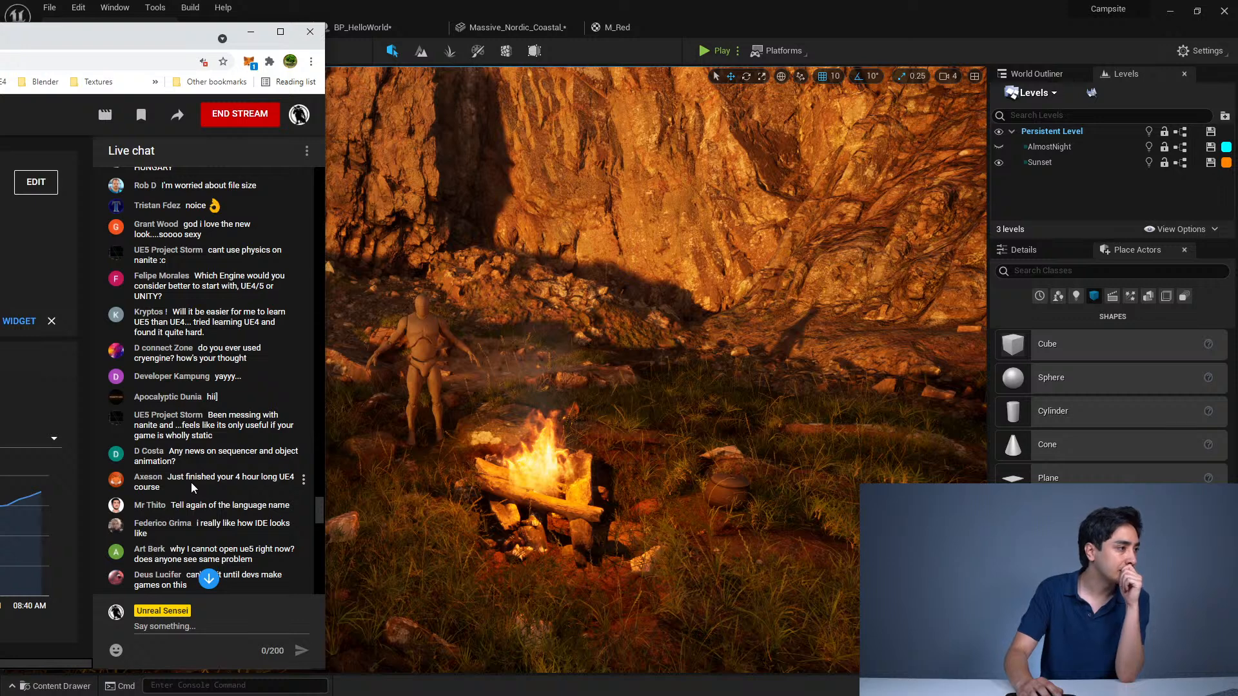
pyautogui.scroll(-1, 193, 480)
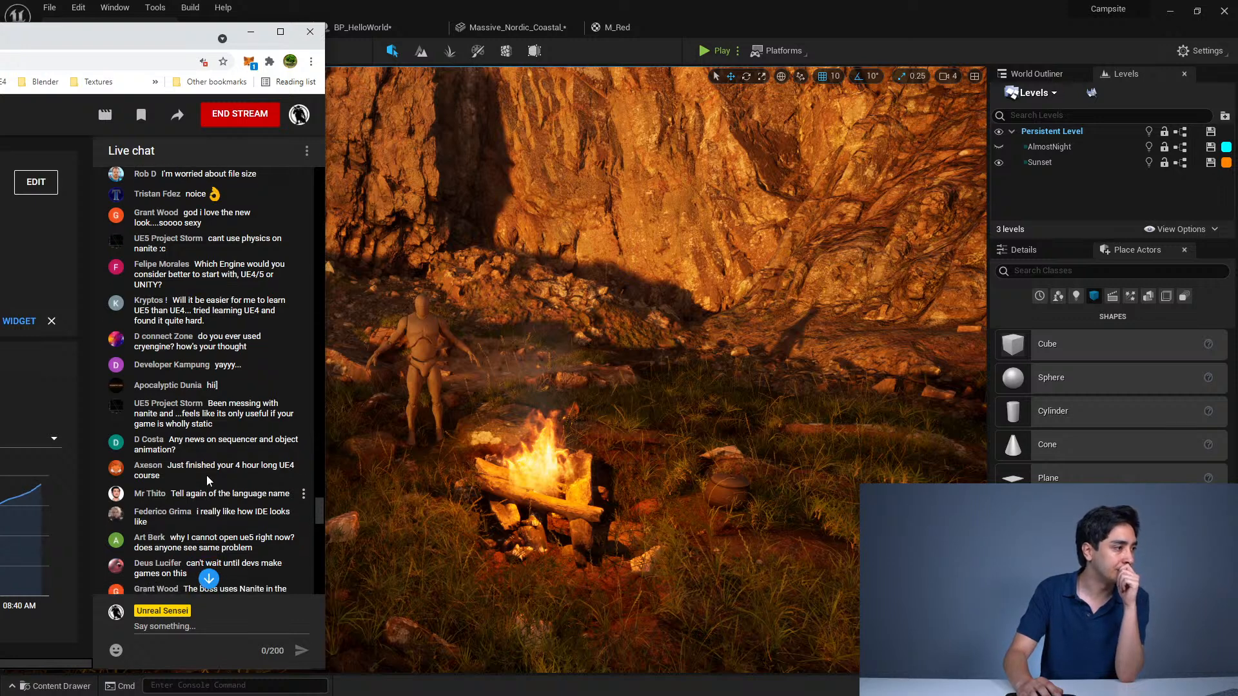
pyautogui.scroll(-2, 211, 455)
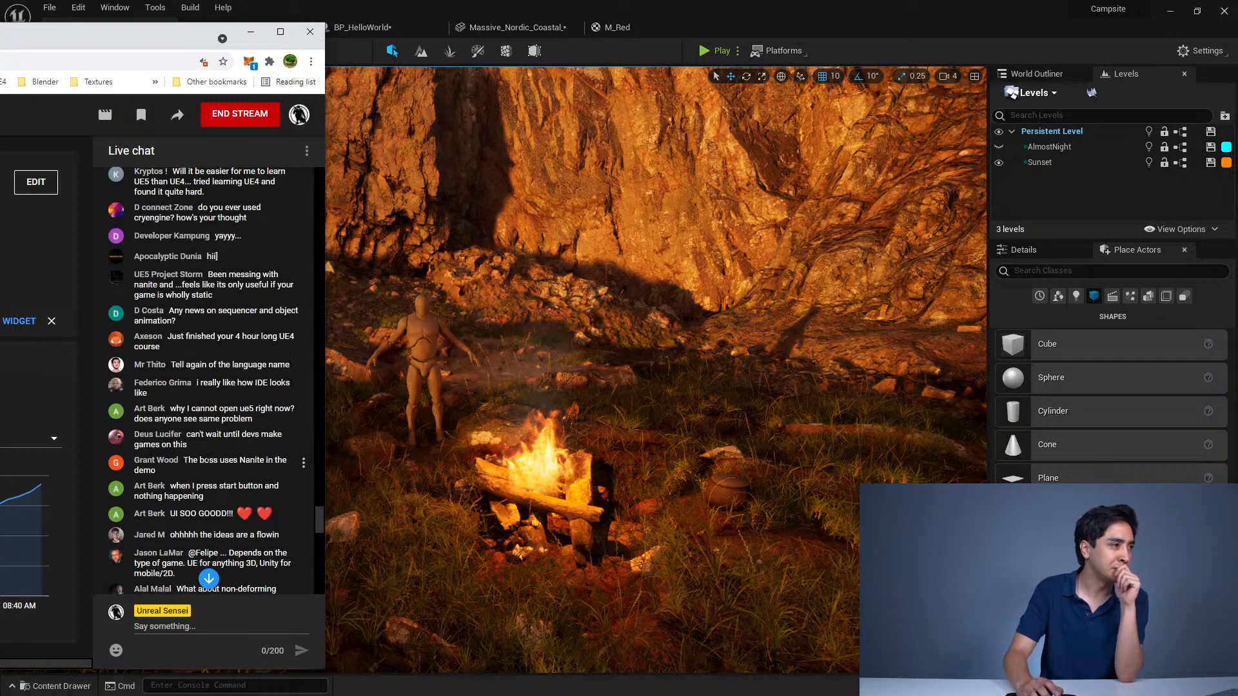
pyautogui.click(141, 26)
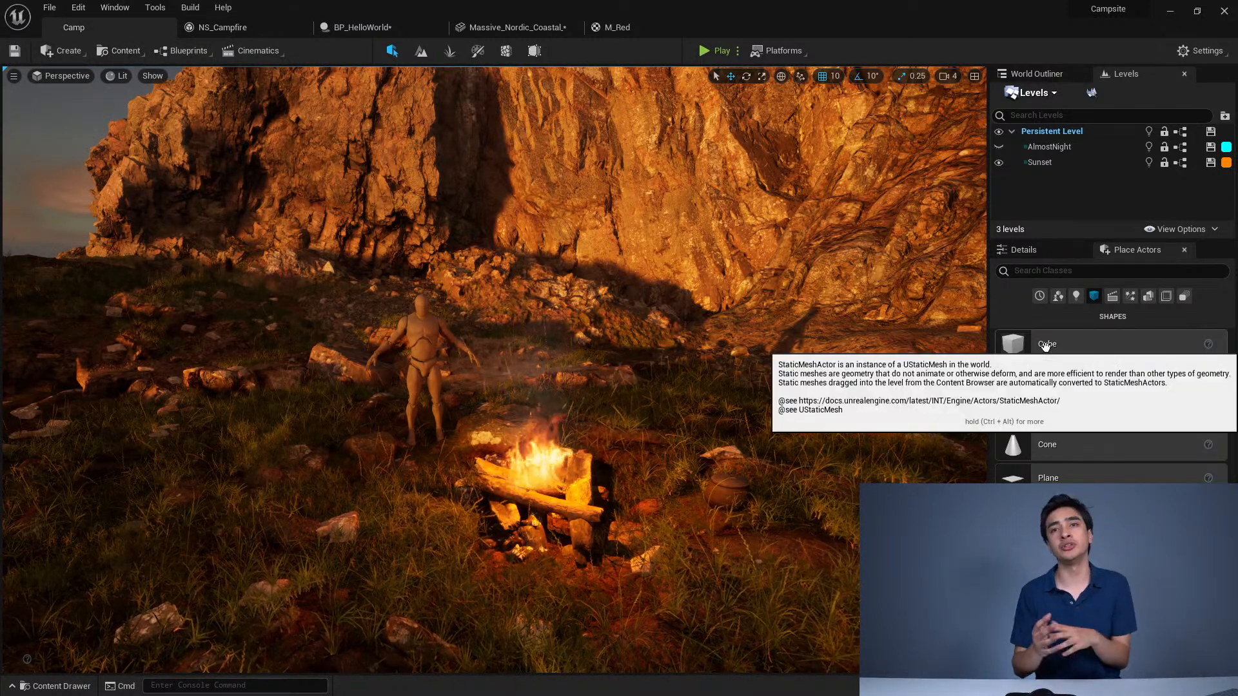
# Step: Add a level sequence saved as NewLevelSequence in the Content folder and dock its Sequencer beneath the viewport
pyautogui.click(248, 52)
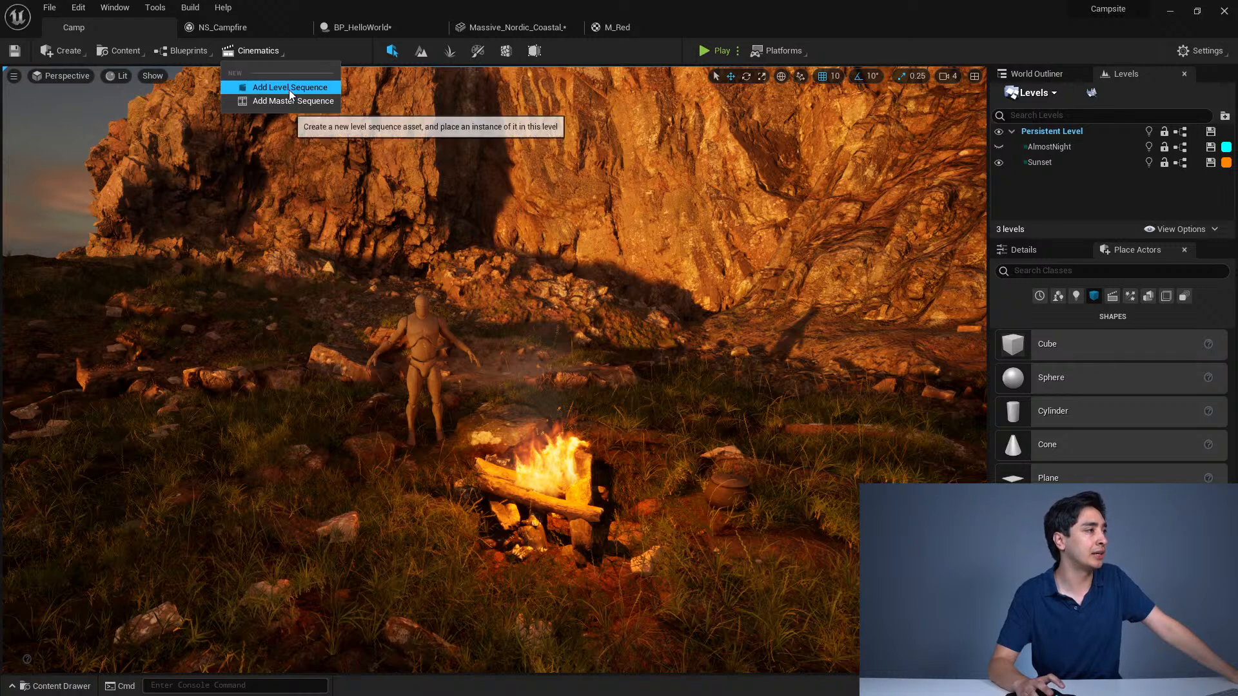
pyautogui.click(289, 90)
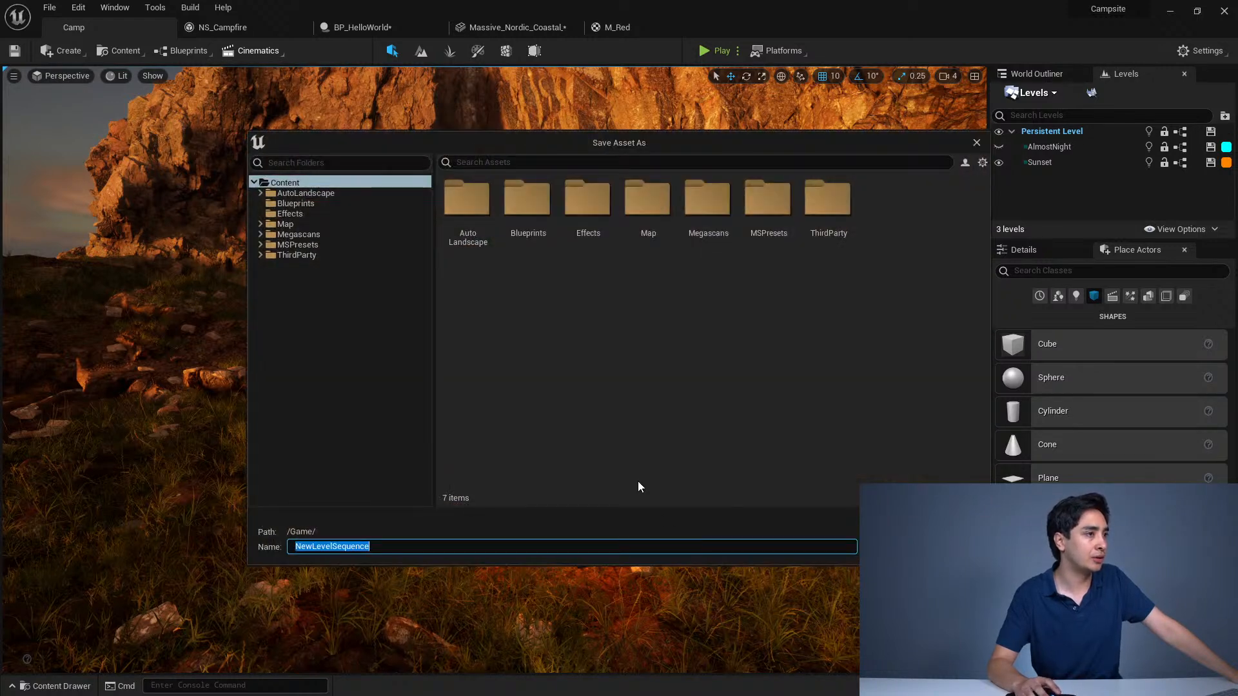
pyautogui.click(895, 547)
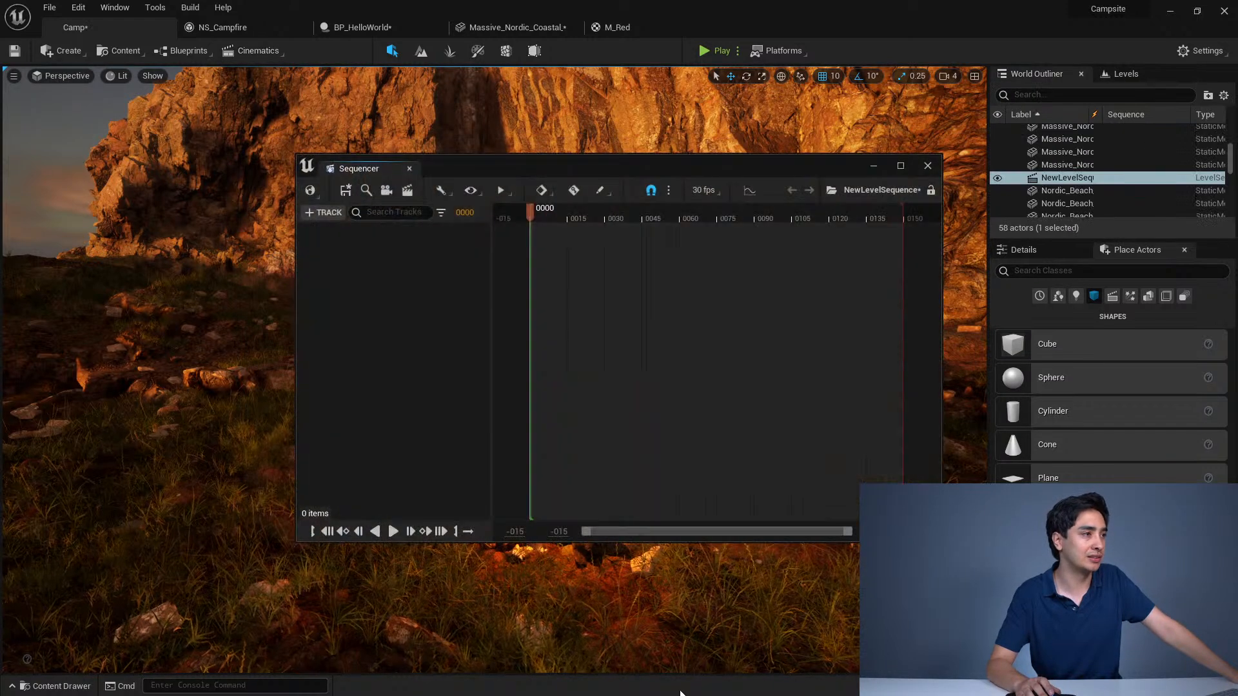
pyautogui.moveTo(393, 168); pyautogui.dragTo(102, 606)
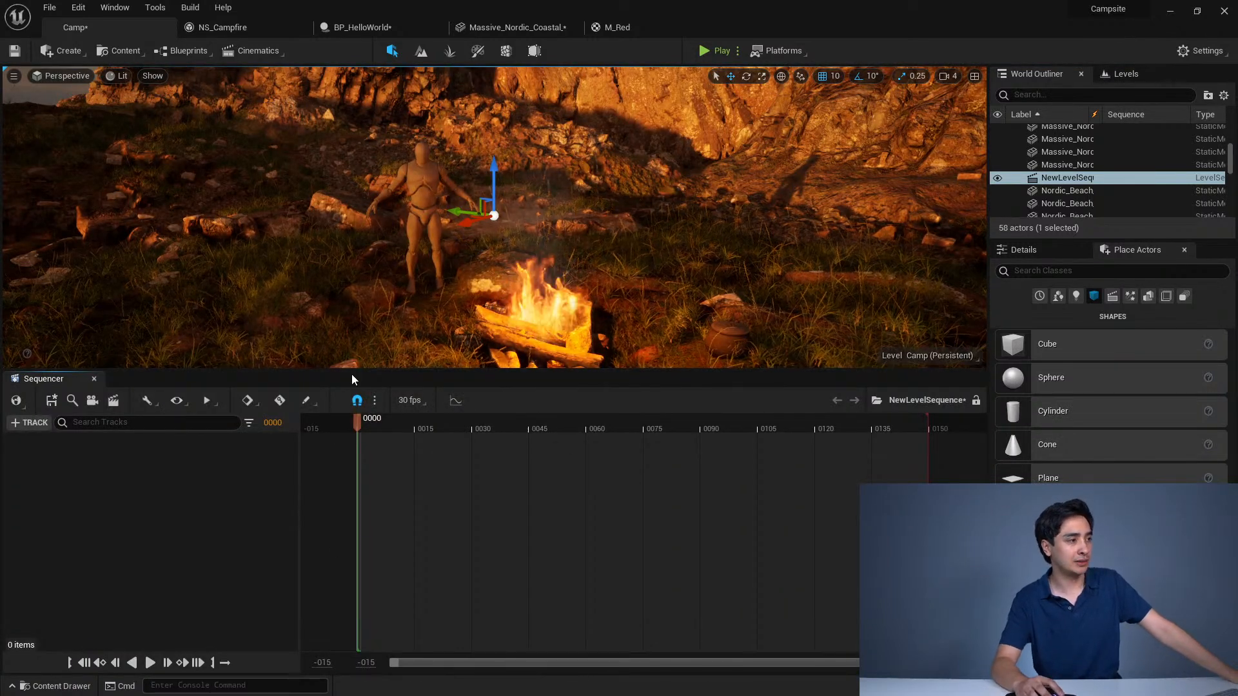
# Step: Try collapsing and restoring the Sequencer's tab header, and reduce the Sequencer's height to enlarge the viewport
pyautogui.rightClick(46, 376)
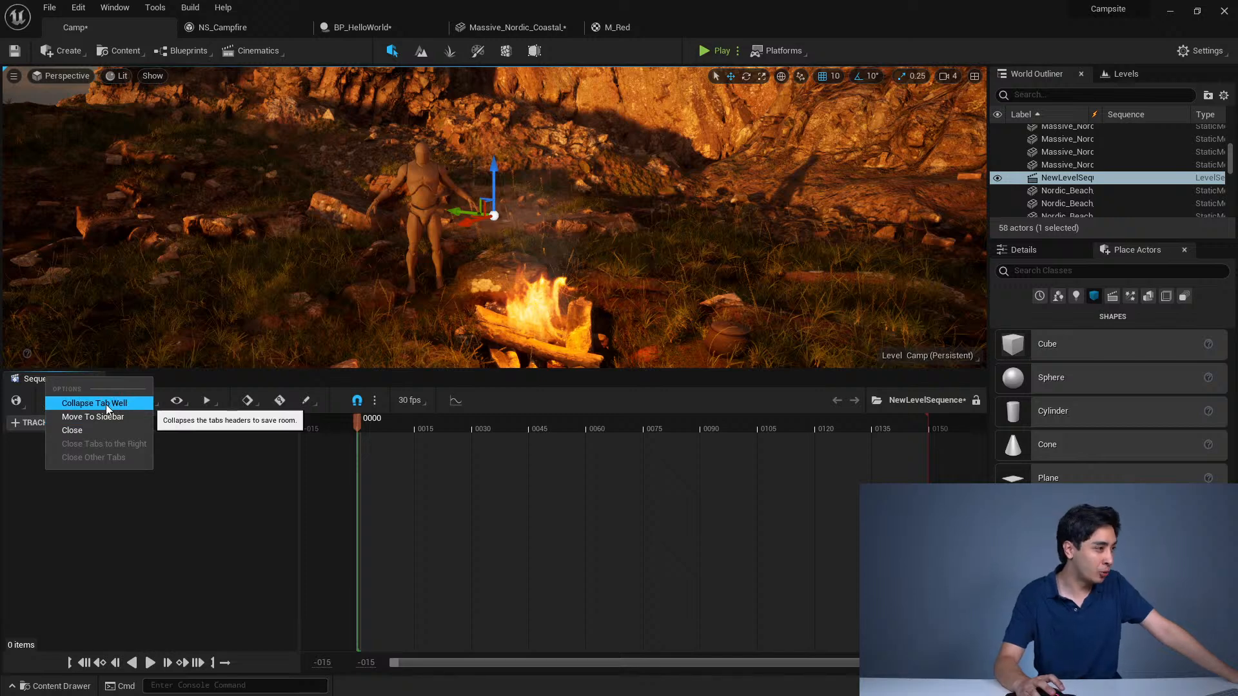
pyautogui.click(106, 404)
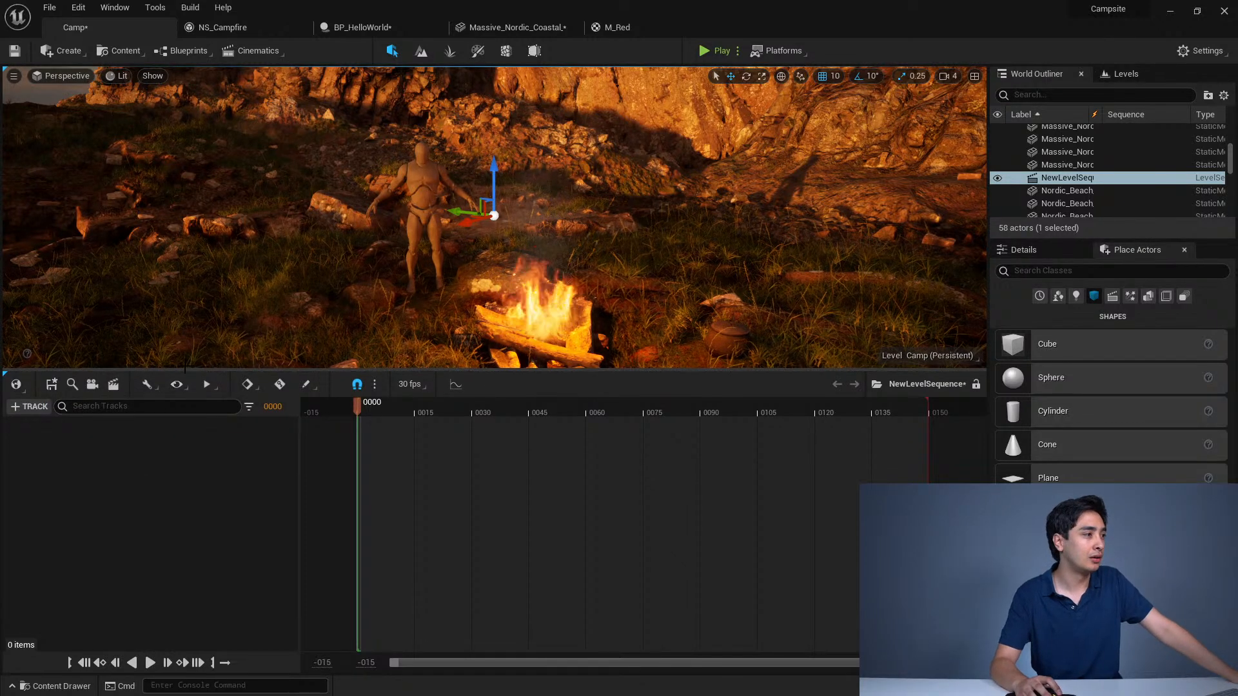
pyautogui.moveTo(185, 368); pyautogui.dragTo(185, 530)
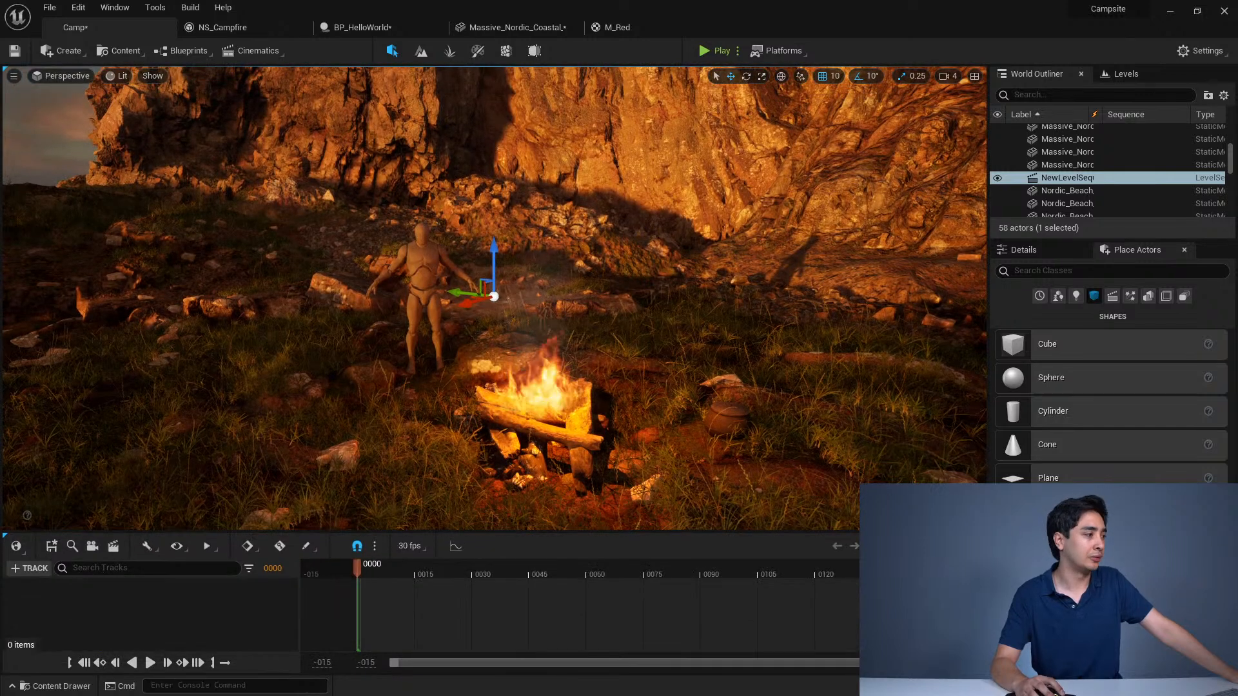
pyautogui.click(5, 536)
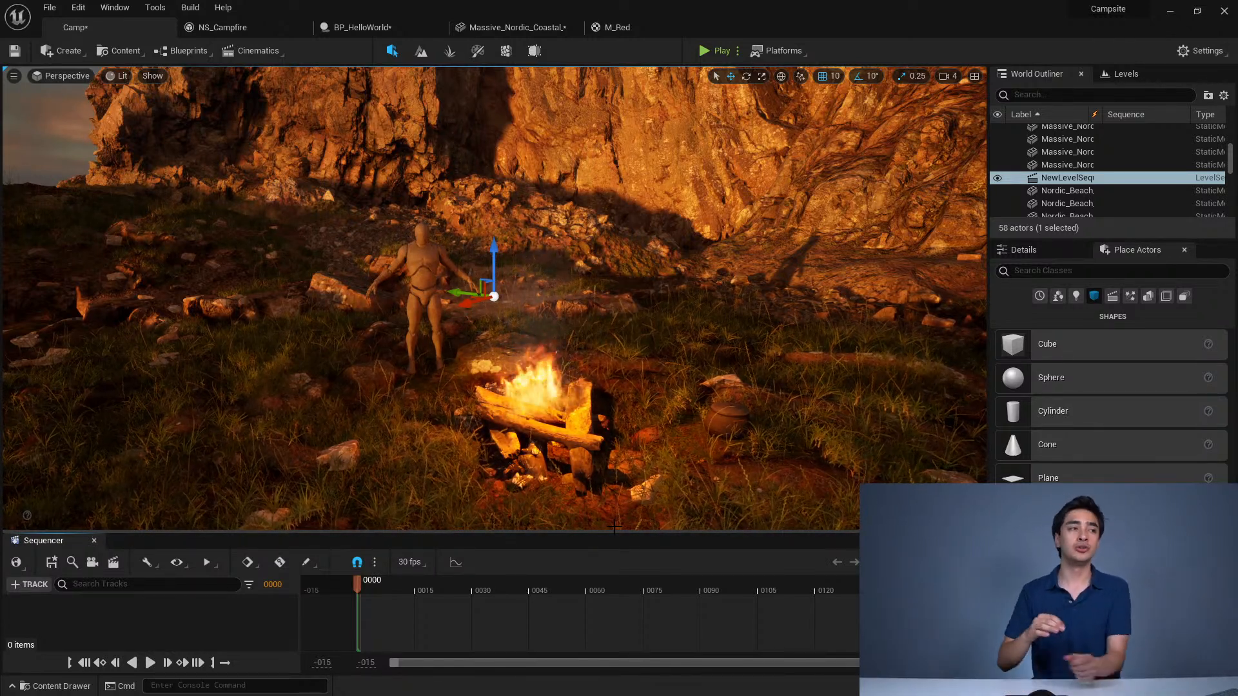
# Step: Select the mannequin beside the campfire, view it up close, and close the Sequencer
pyautogui.moveTo(327, 361); pyautogui.dragTo(326, 362, button='right')
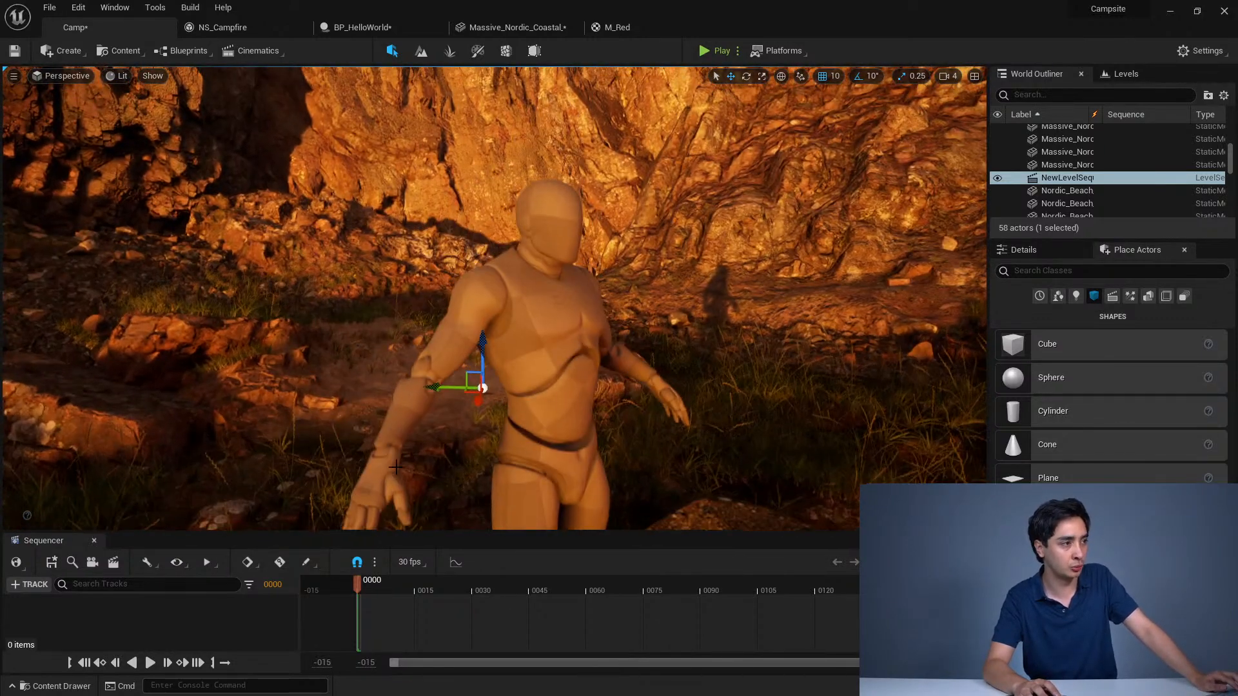
pyautogui.click(535, 290)
pyautogui.moveTo(535, 290); pyautogui.dragTo(535, 290, button='right')
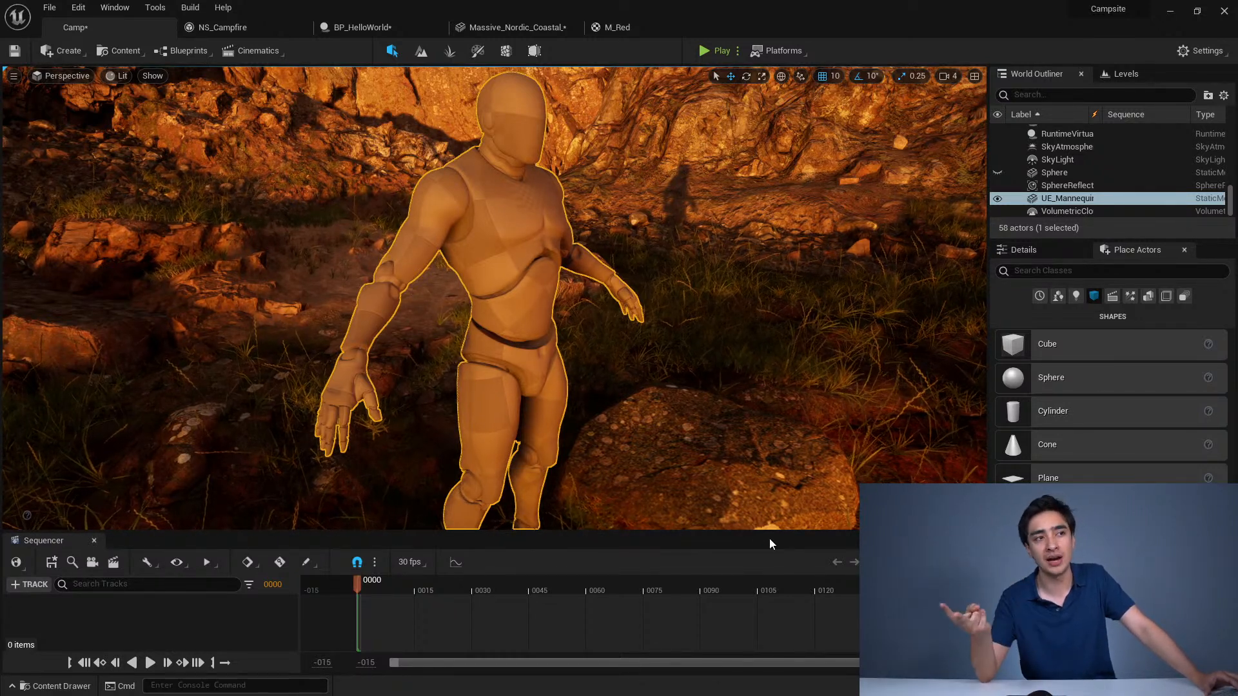
pyautogui.click(95, 540)
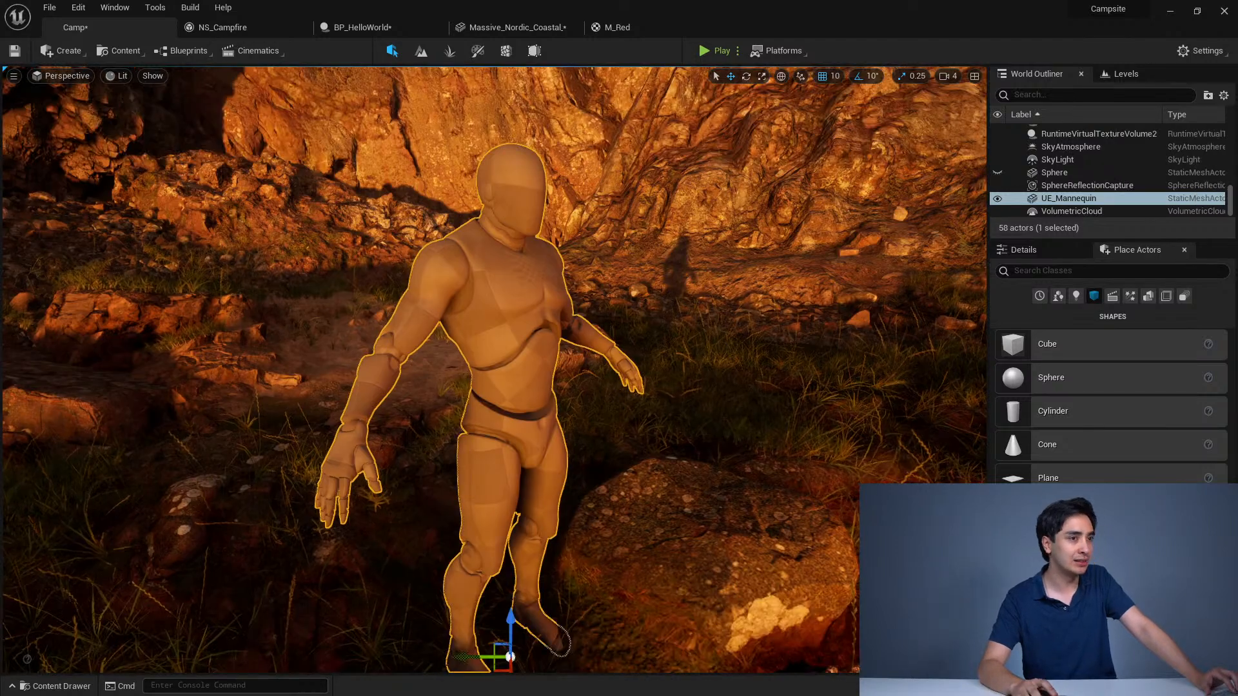
# Step: Select DirectionalLight2 above the campsite, focus the view on it, and show its details
pyautogui.press('s')
pyautogui.moveTo(677, 319)
pyautogui.mouseDown(button='right')
pyautogui.moveTo(697, 302)
pyautogui.moveTo(675, 314)
pyautogui.mouseUp(button='right')
pyautogui.press('s')
pyautogui.click(528, 286)
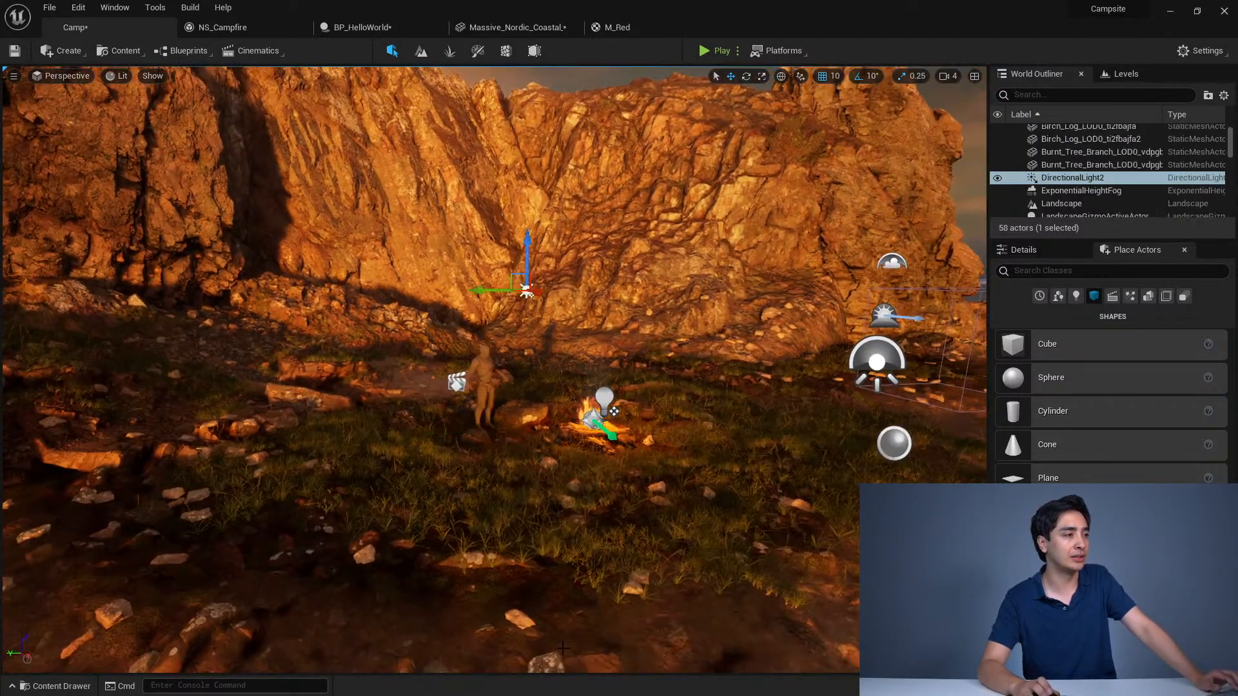
pyautogui.press('f')
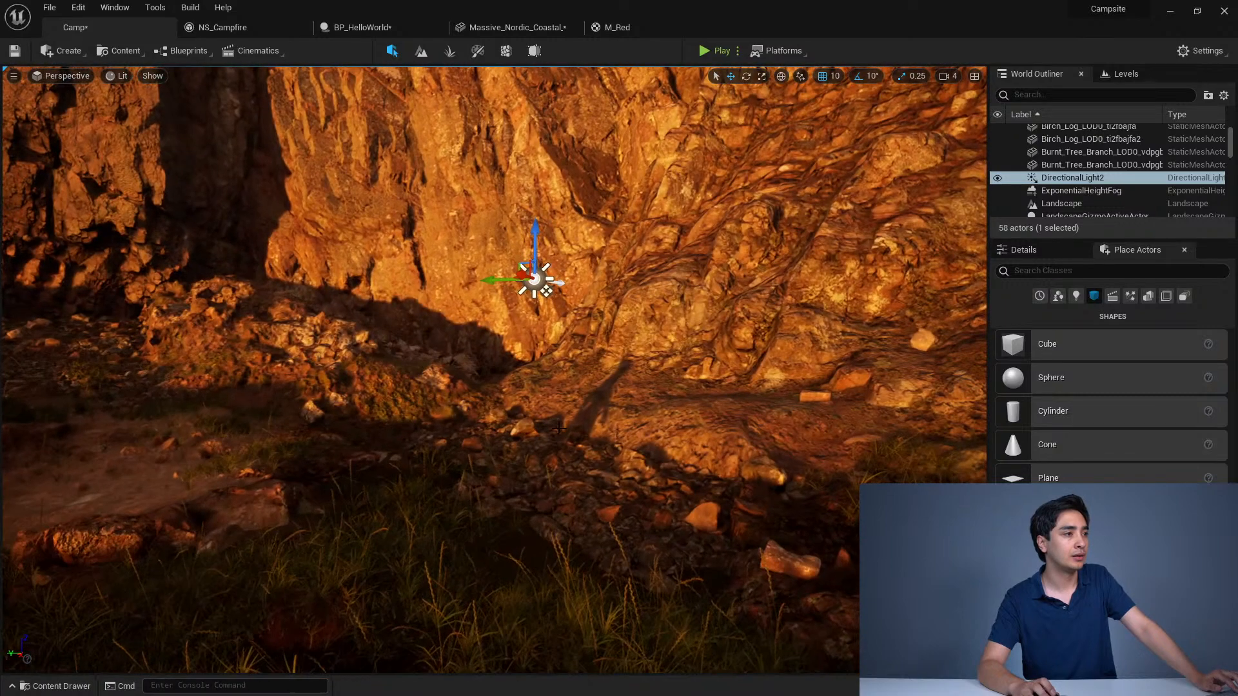
pyautogui.click(1024, 249)
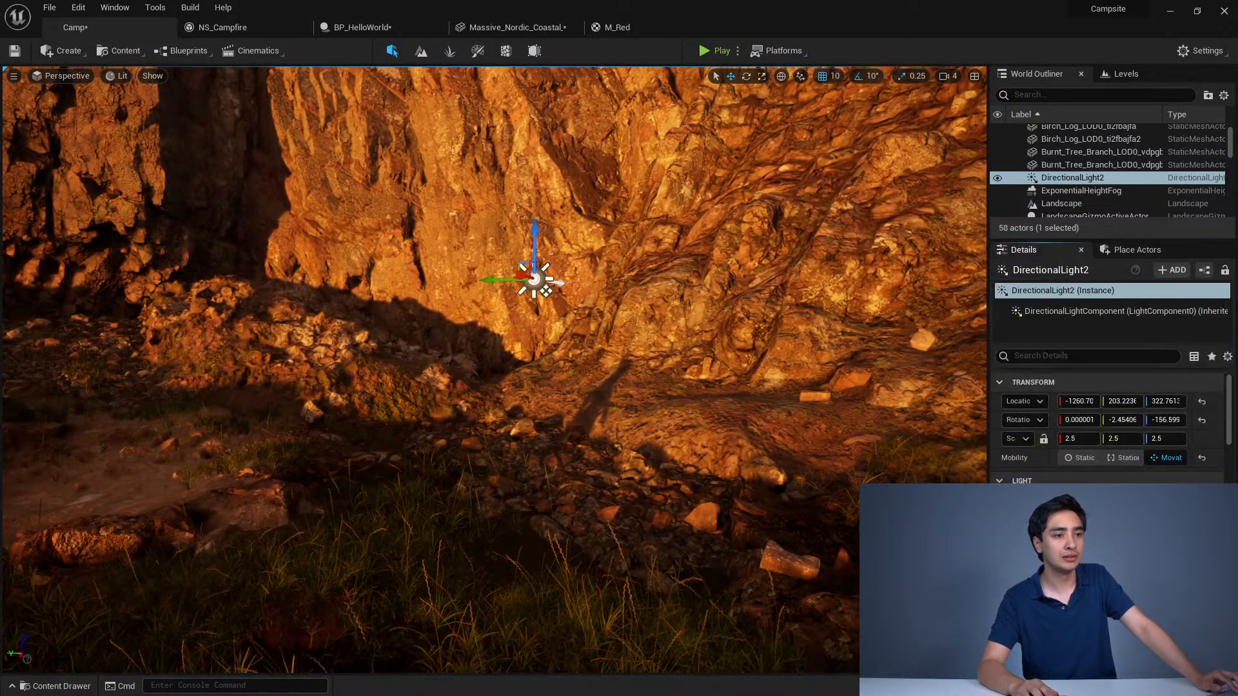
# Step: Search the directional light's properties for "lumen" and clear the search
pyautogui.click(1033, 358)
pyautogui.write('lume')
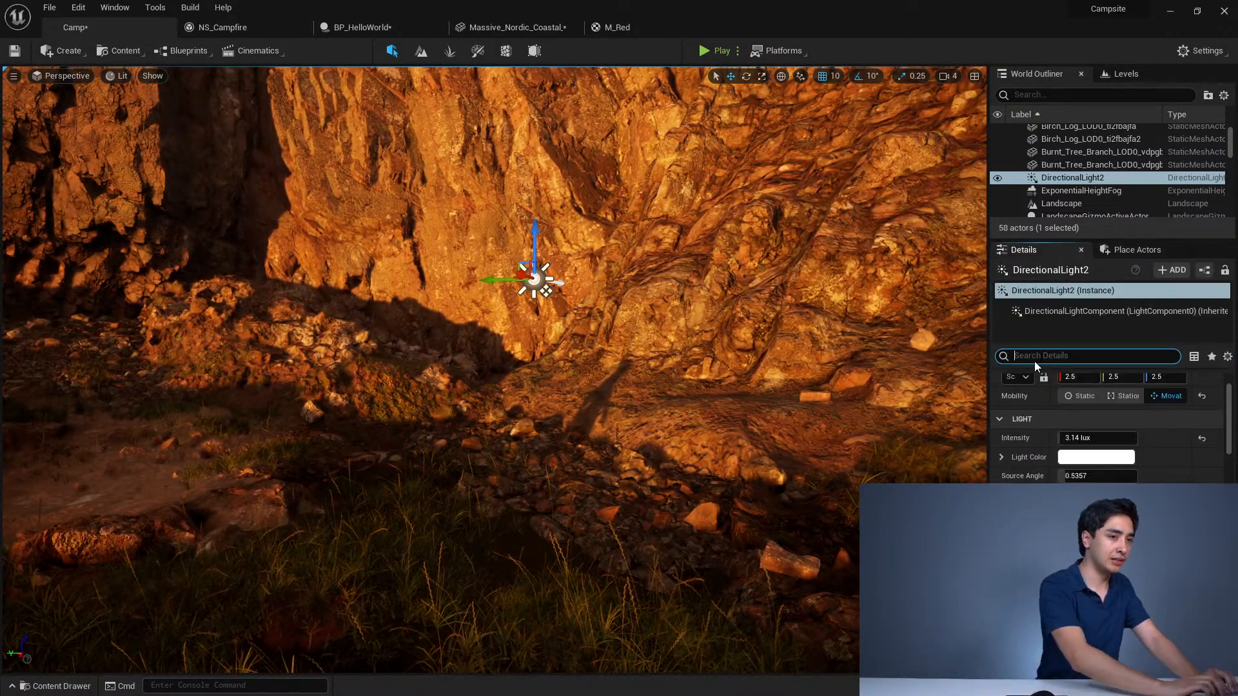
pyautogui.write('n')
pyautogui.press('BackSpace')
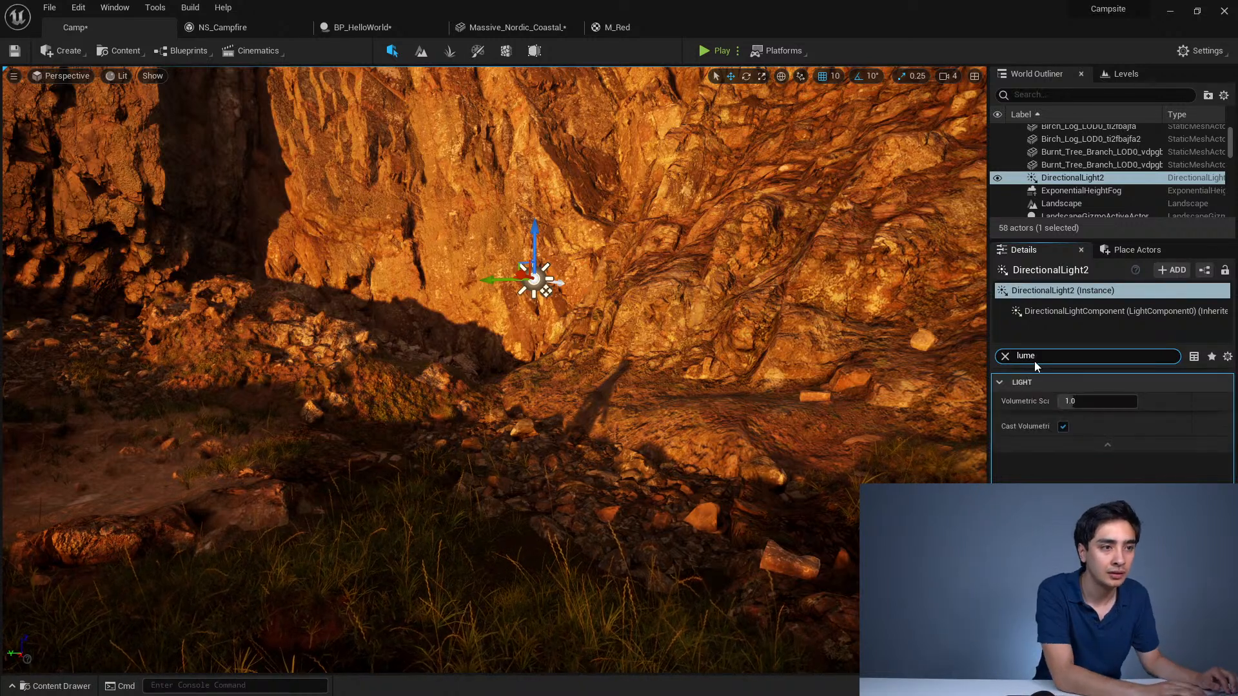
pyautogui.press('BackSpace')
pyautogui.press('BackSpace')
pyautogui.press('BackSpace')
pyautogui.press('BackSpace')
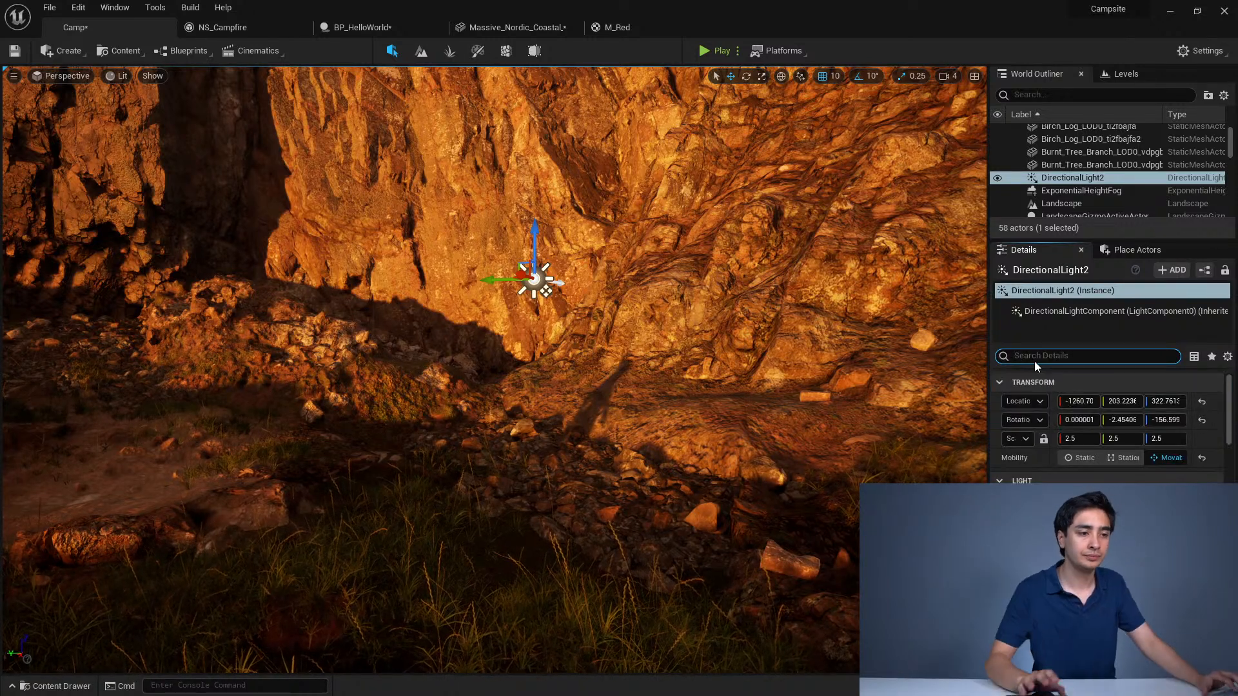
# Step: Examine the directional light's full property list for Lumen options, including the shadow, light function, HLOD and actor settings
pyautogui.scroll(-5, 1108, 419)
pyautogui.scroll(-10, 1109, 432)
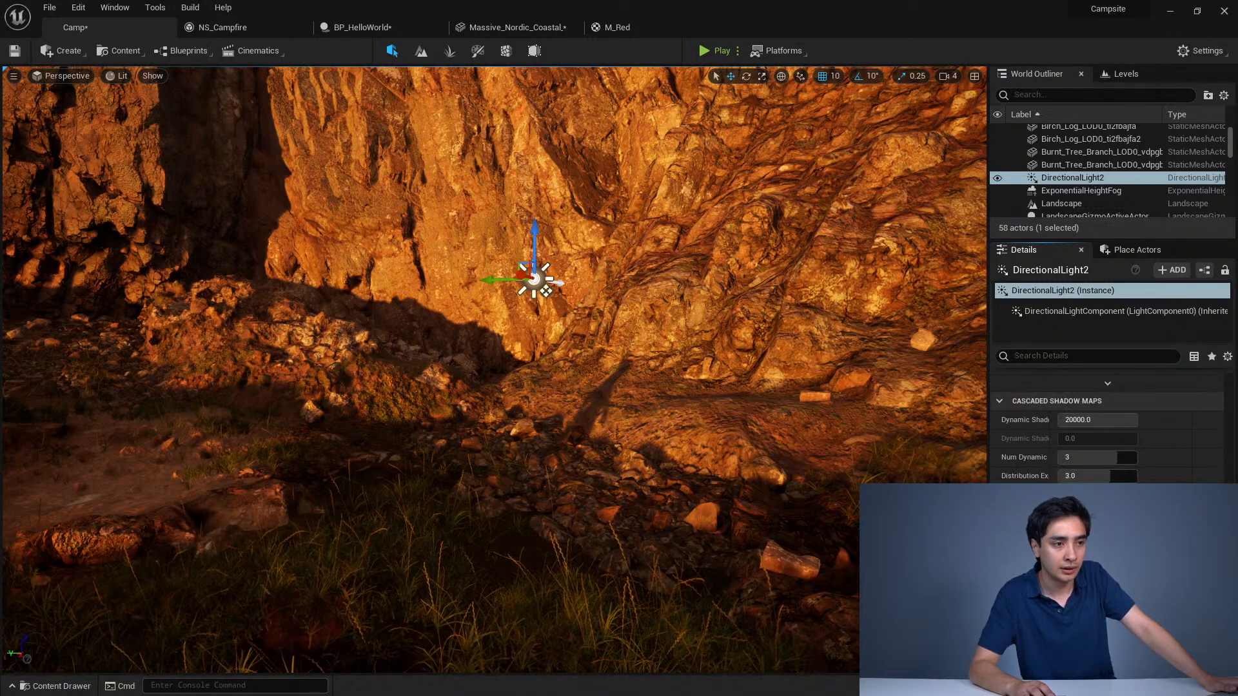
pyautogui.scroll(-3, 1109, 425)
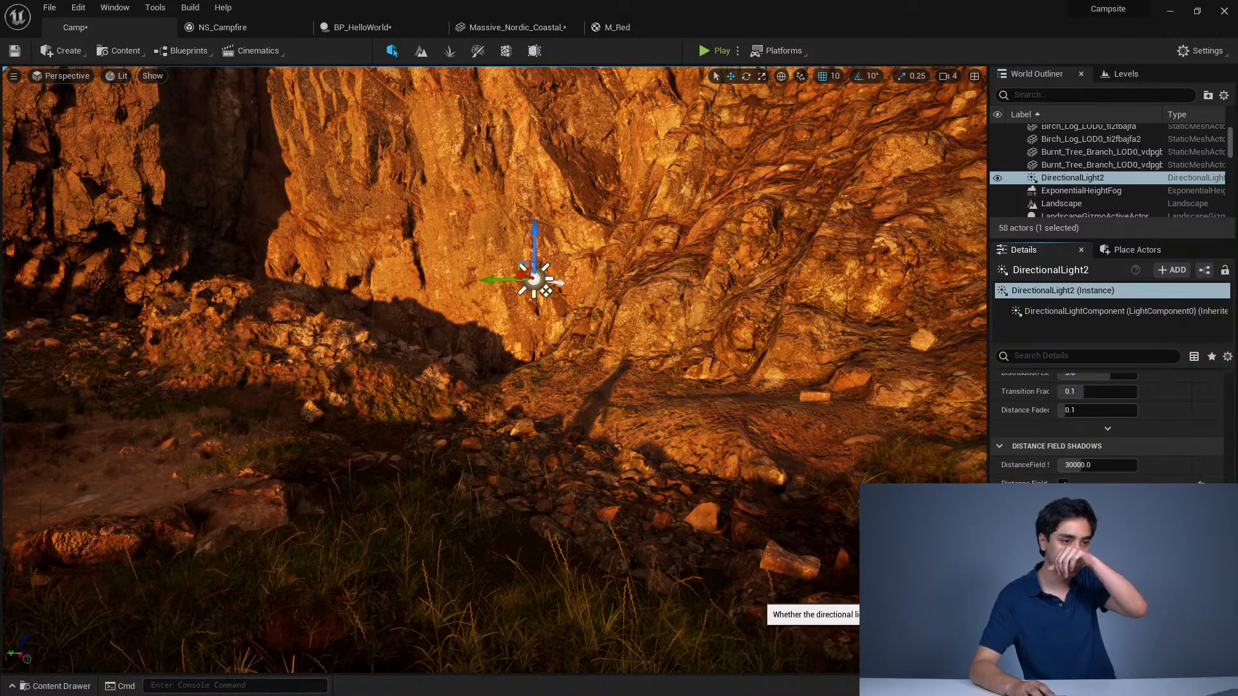
pyautogui.scroll(-6, 1109, 425)
pyautogui.scroll(-4, 1108, 425)
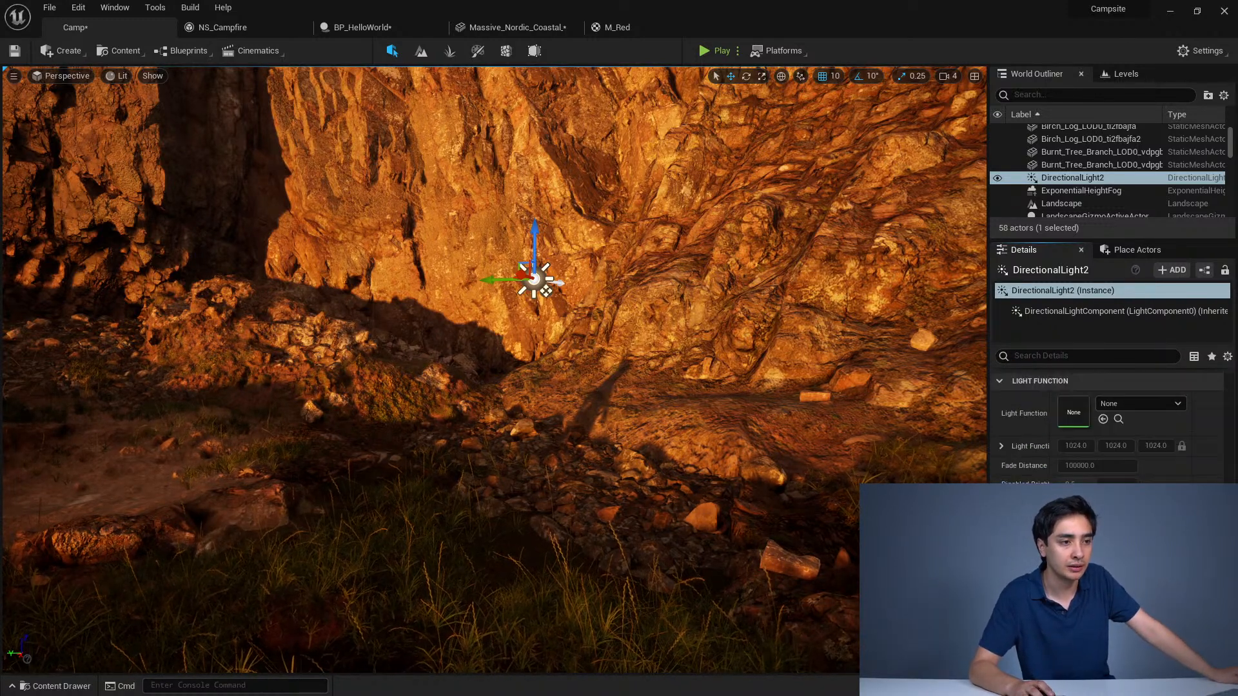
pyautogui.scroll(-5, 1109, 425)
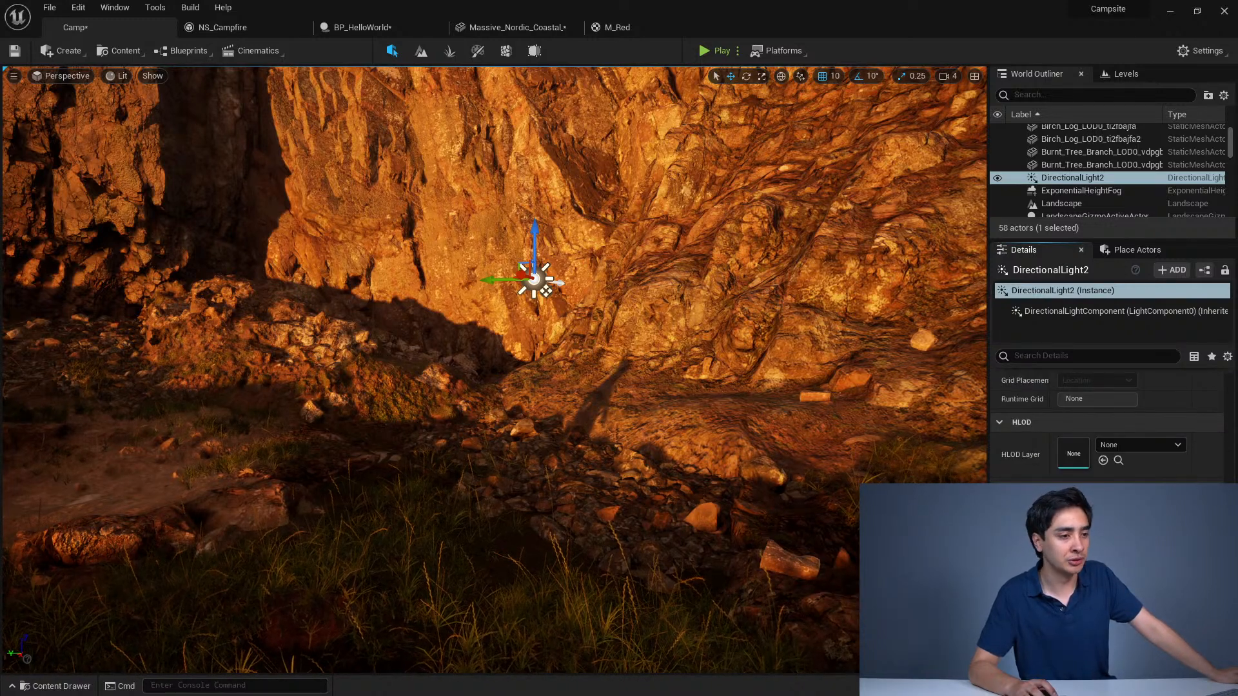
pyautogui.scroll(-1, 1109, 425)
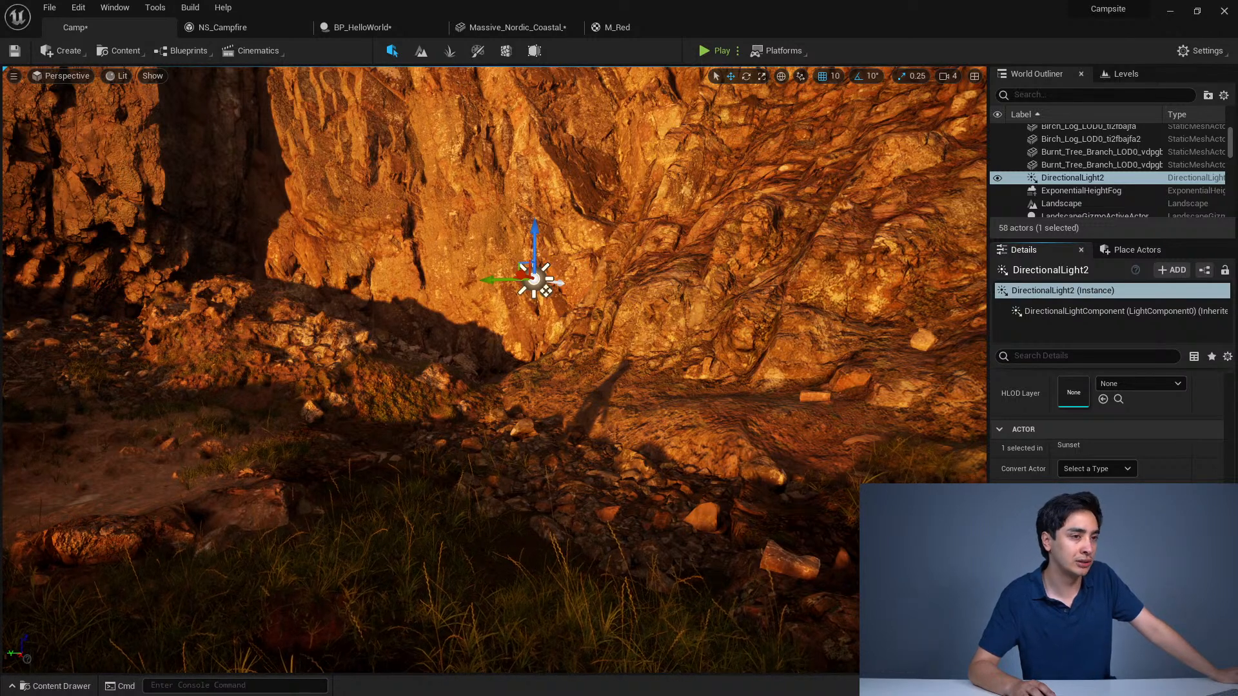
pyautogui.scroll(-1, 1109, 425)
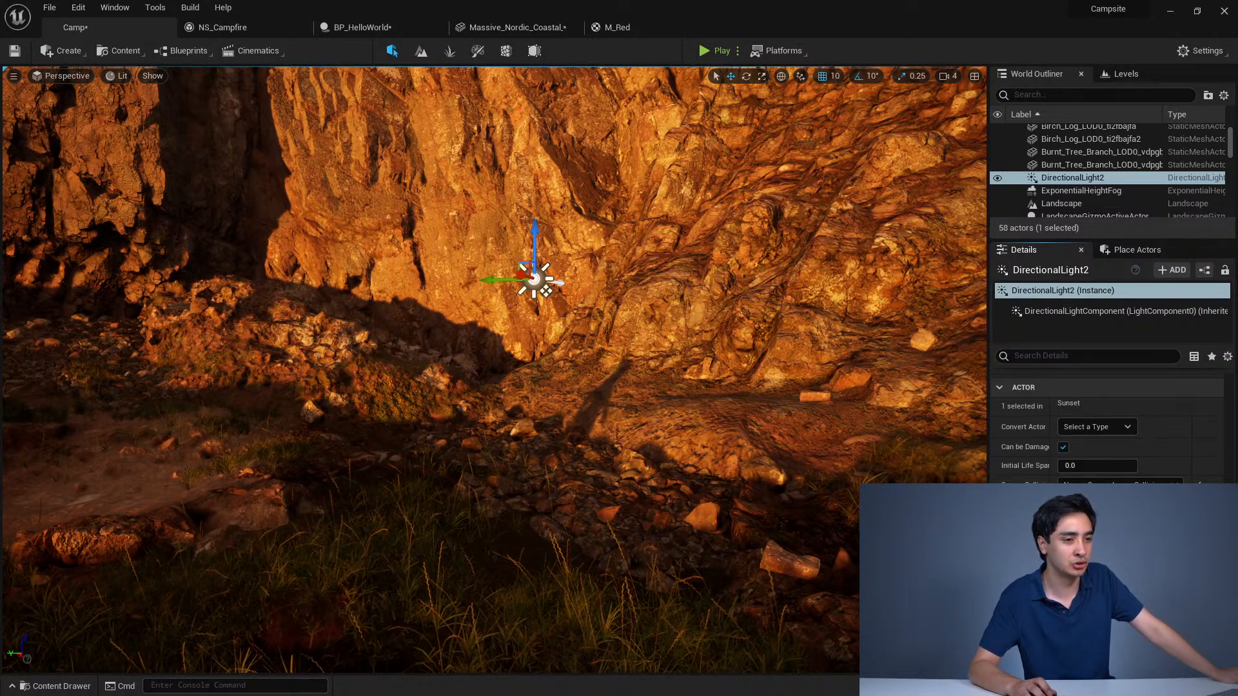
pyautogui.scroll(-6, 1109, 426)
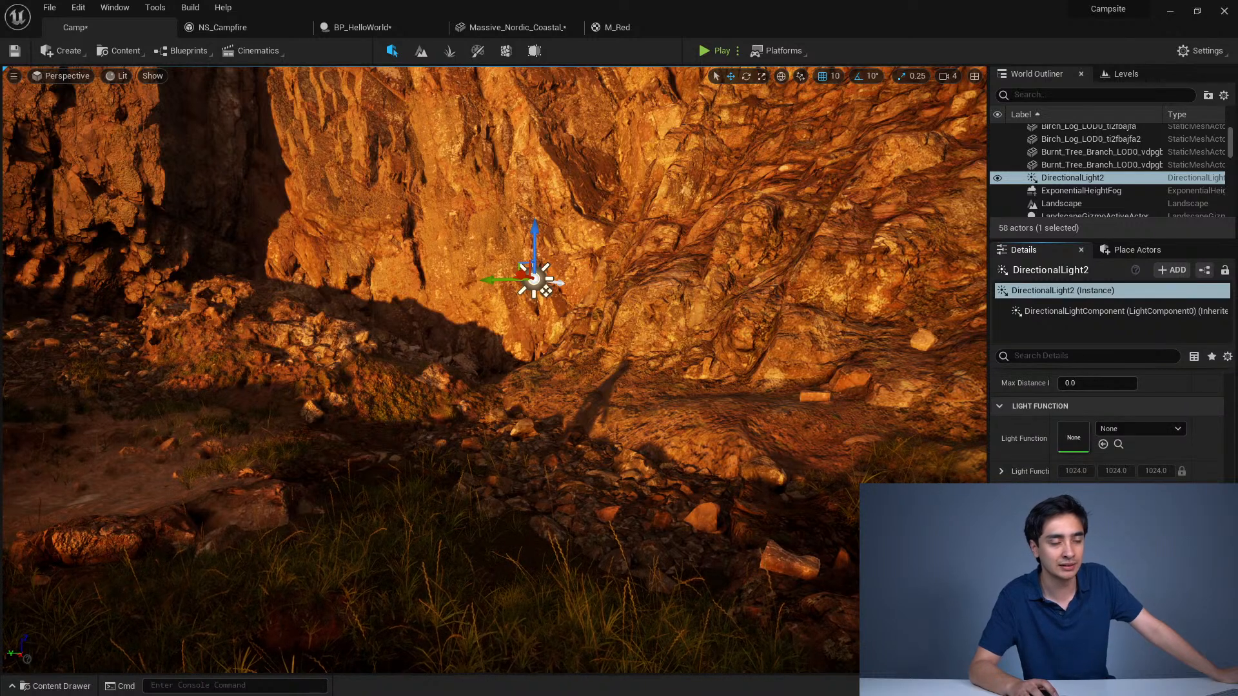
pyautogui.scroll(5, 1108, 425)
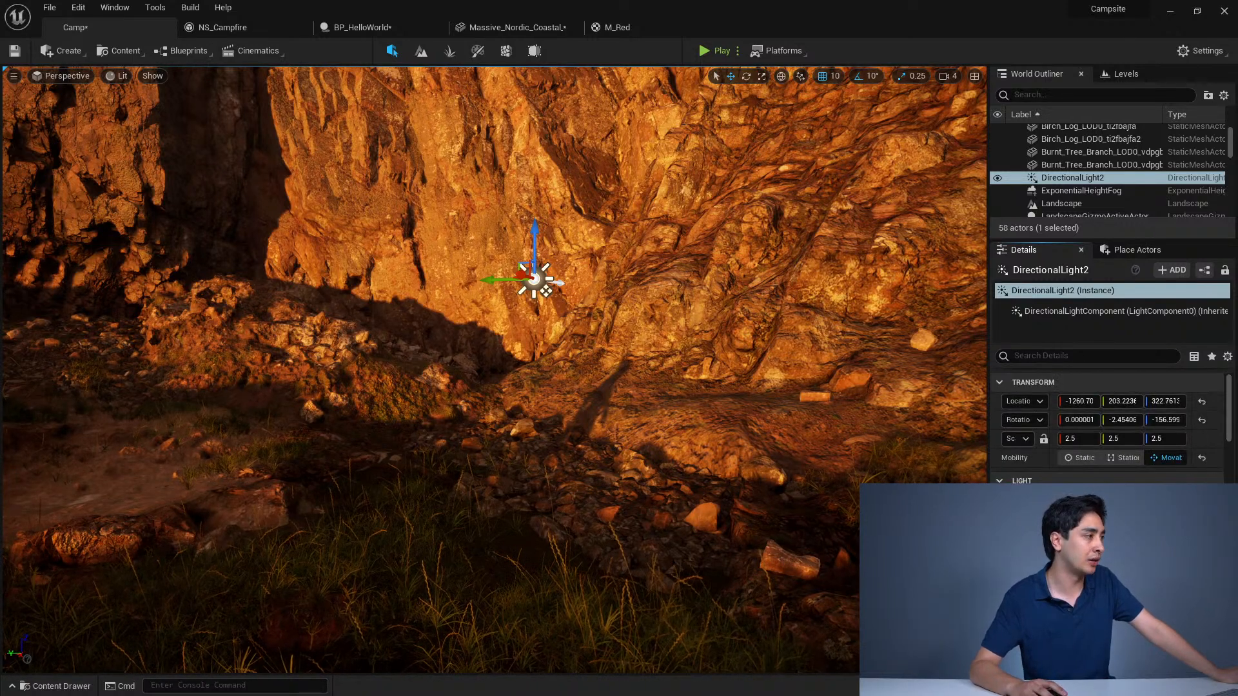